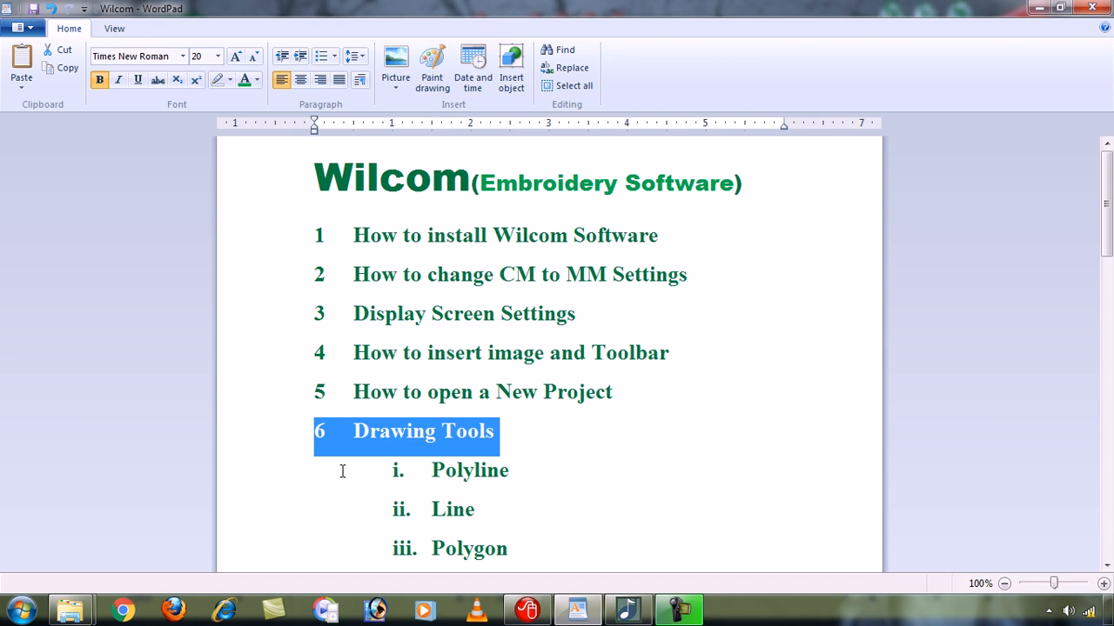
- Highlight the Polyline entry under Drawing Tools in the lesson outline
{"action": "left_click", "coordinate": [276, 485]}
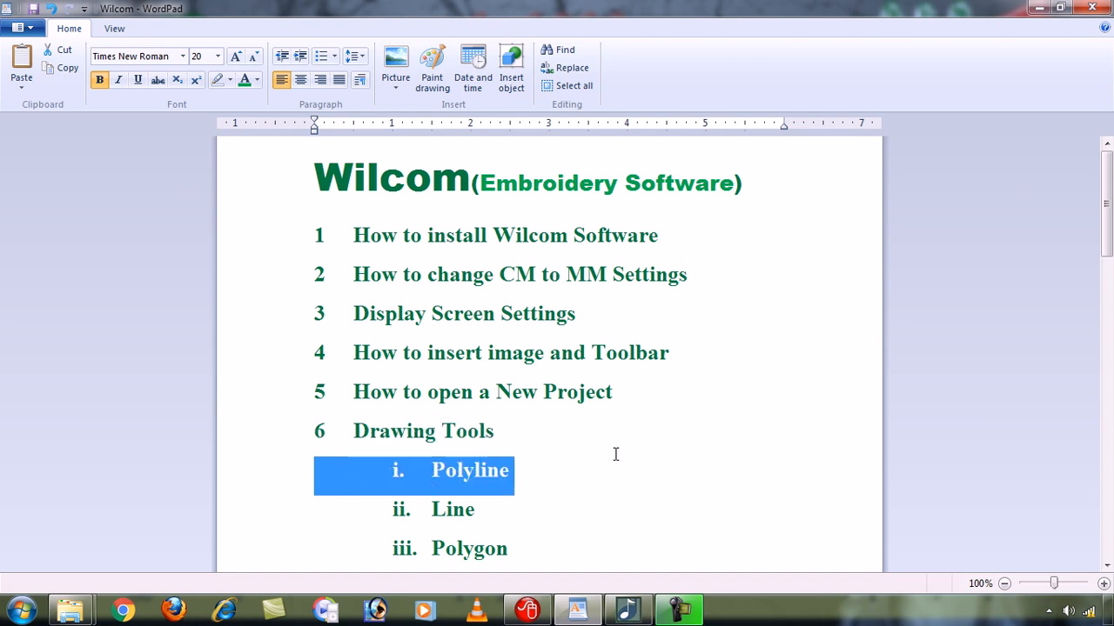
{"action": "left_click_drag", "start_coordinate": [1108, 244], "coordinate": [1108, 273]}
{"action": "left_click", "coordinate": [579, 357]}
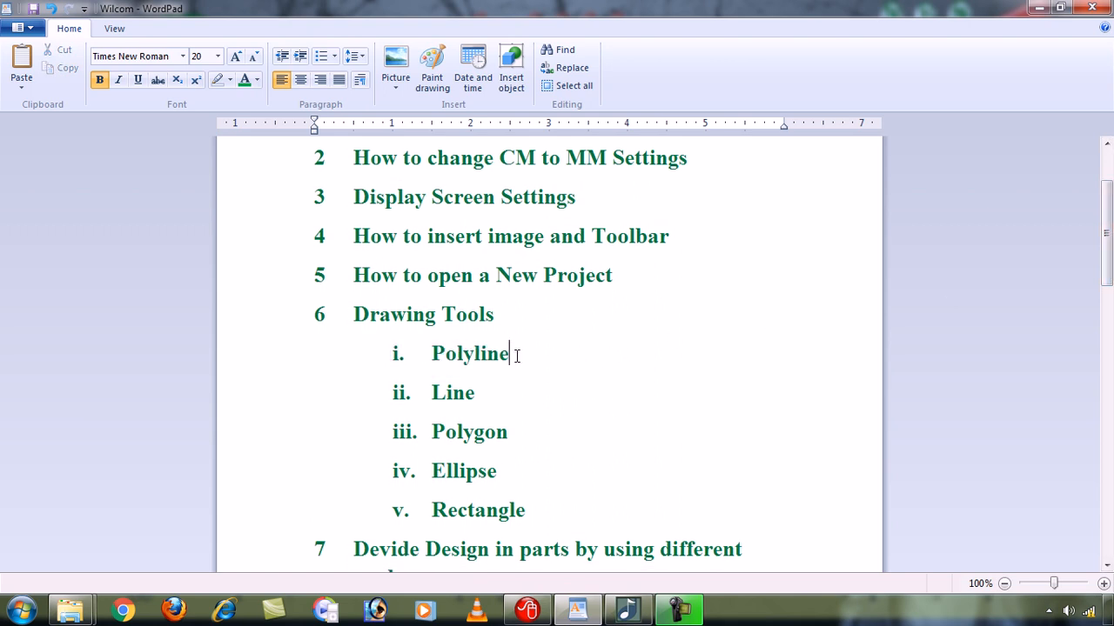
{"action": "left_click_drag", "start_coordinate": [433, 354], "coordinate": [520, 362]}
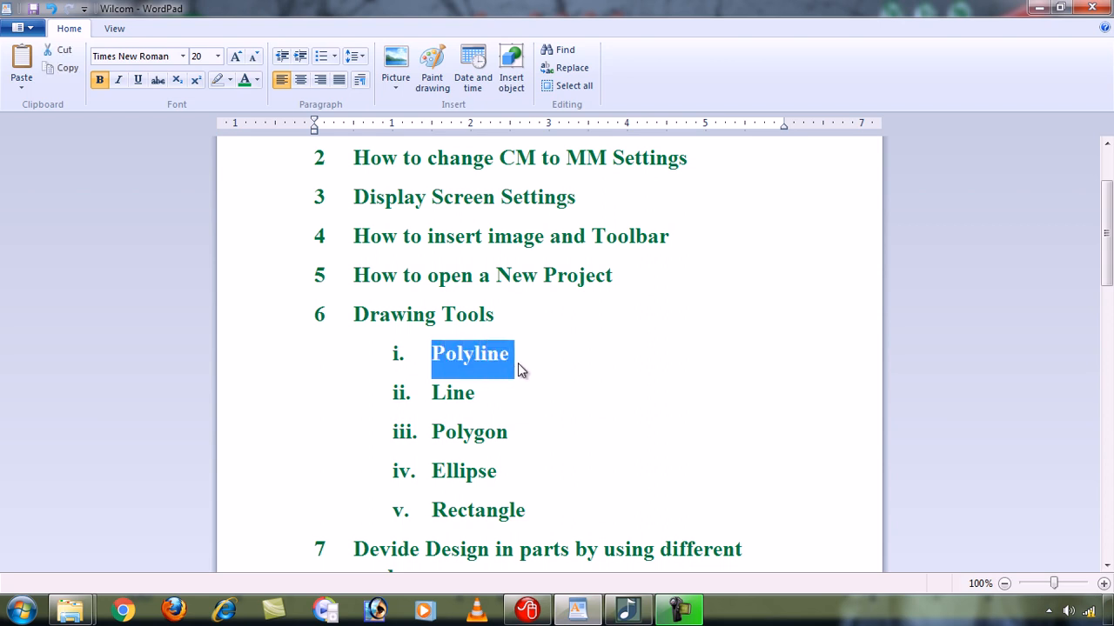
- Switch to Wilcom ES-65 Designer and create a new blank design
{"action": "left_click", "coordinate": [1039, 8]}
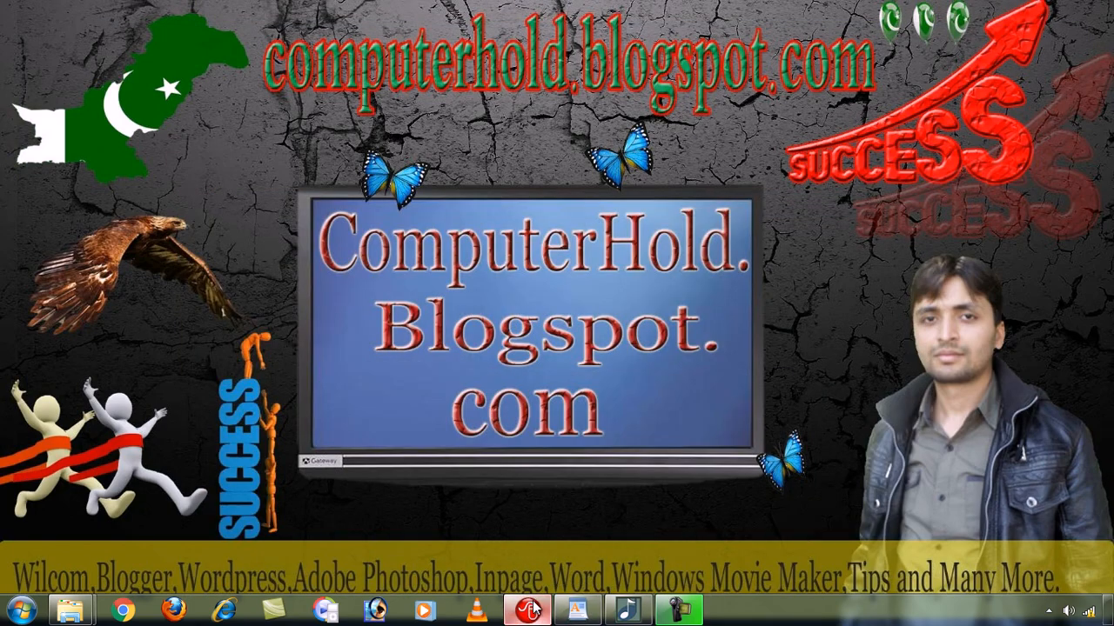
{"action": "left_click", "coordinate": [530, 607]}
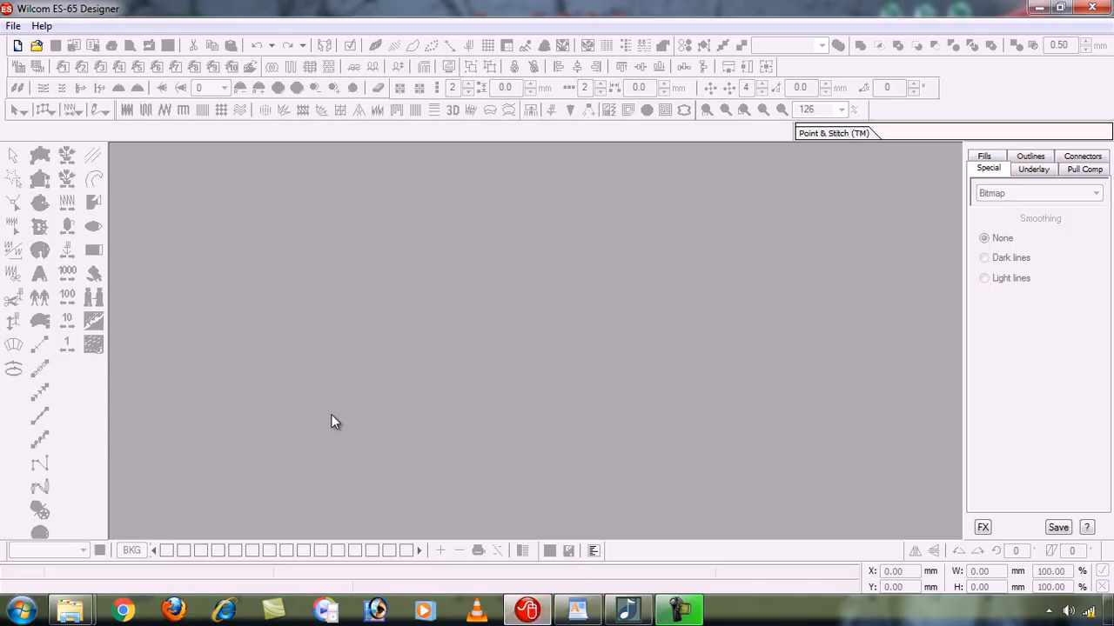
{"action": "key", "text": "ctrl+n"}
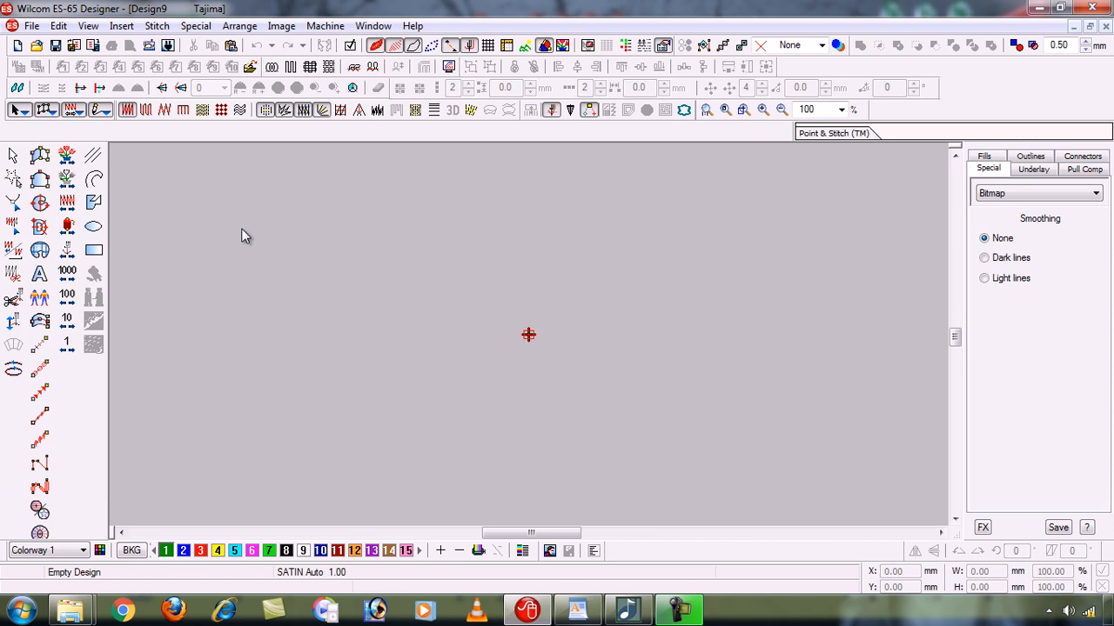
- Draw an open, self-crossing Polyline of straight segments through 17 corner points, about 102 by 67 mm overall
{"action": "left_click", "coordinate": [96, 181]}
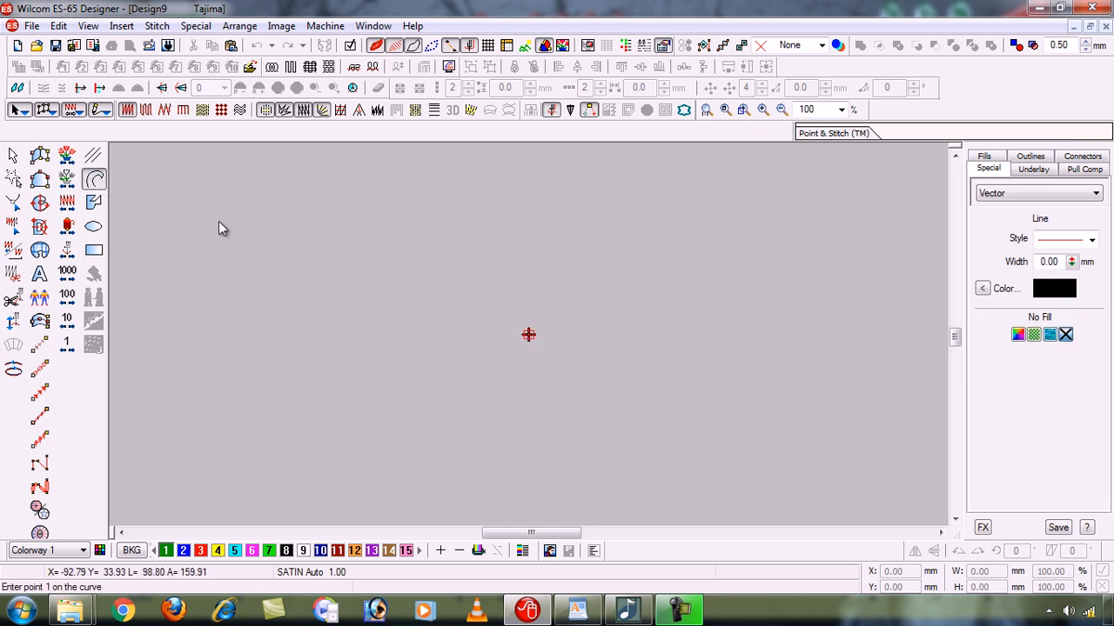
{"action": "left_click", "coordinate": [408, 215]}
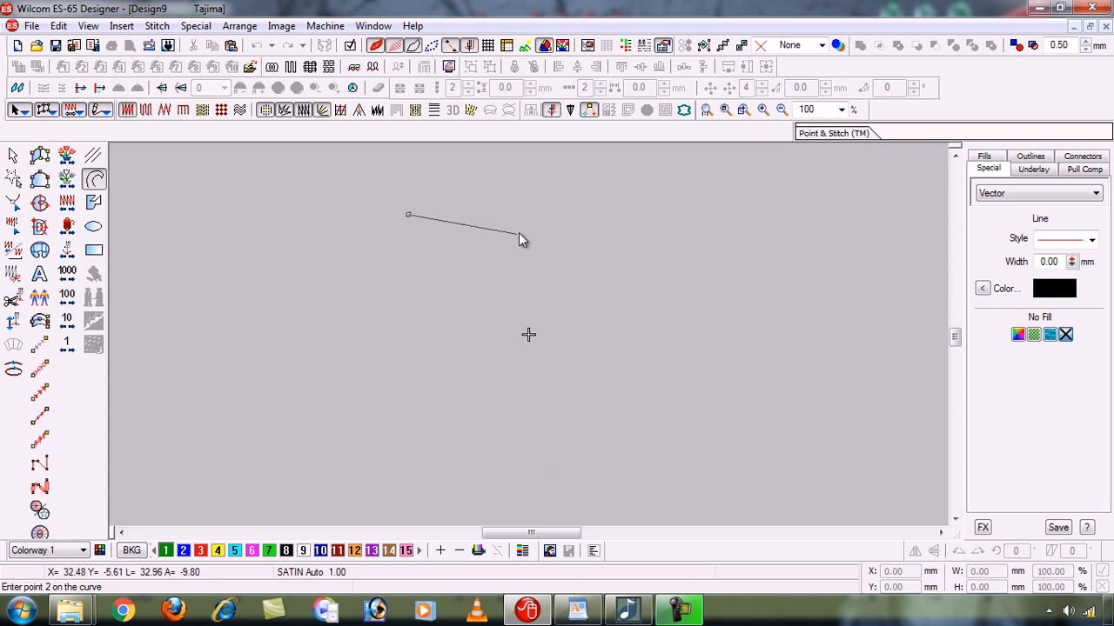
{"action": "left_click", "coordinate": [523, 177]}
{"action": "left_click", "coordinate": [615, 260]}
{"action": "left_click", "coordinate": [448, 297]}
{"action": "left_click", "coordinate": [442, 178]}
{"action": "key", "text": "c"}
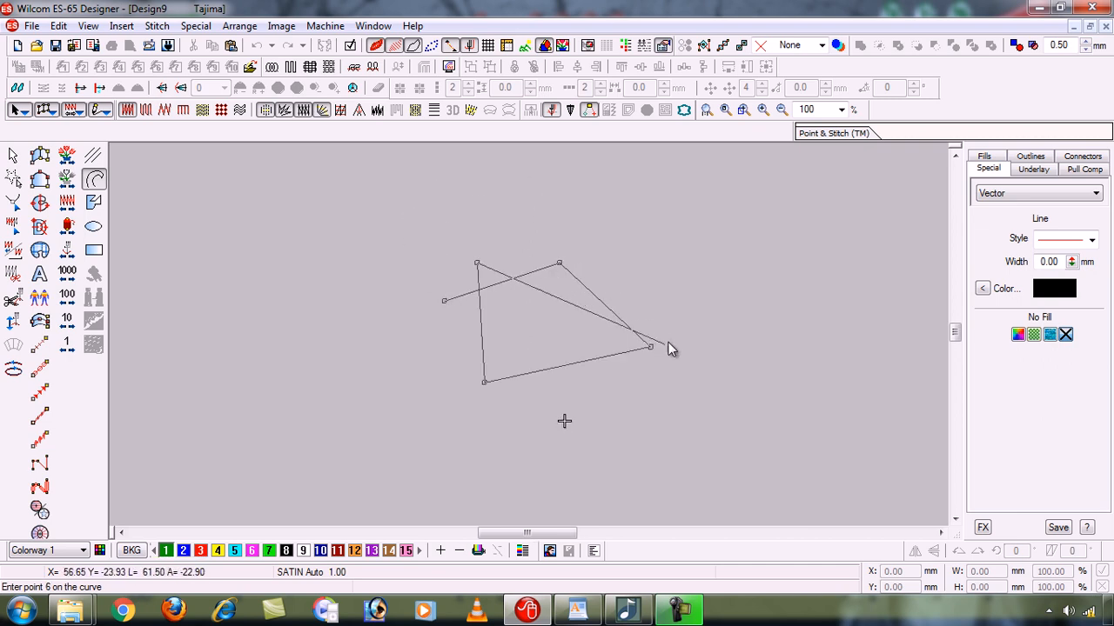
{"action": "left_click", "coordinate": [349, 345]}
{"action": "left_click", "coordinate": [403, 426]}
{"action": "left_click", "coordinate": [659, 222]}
{"action": "left_click", "coordinate": [407, 214]}
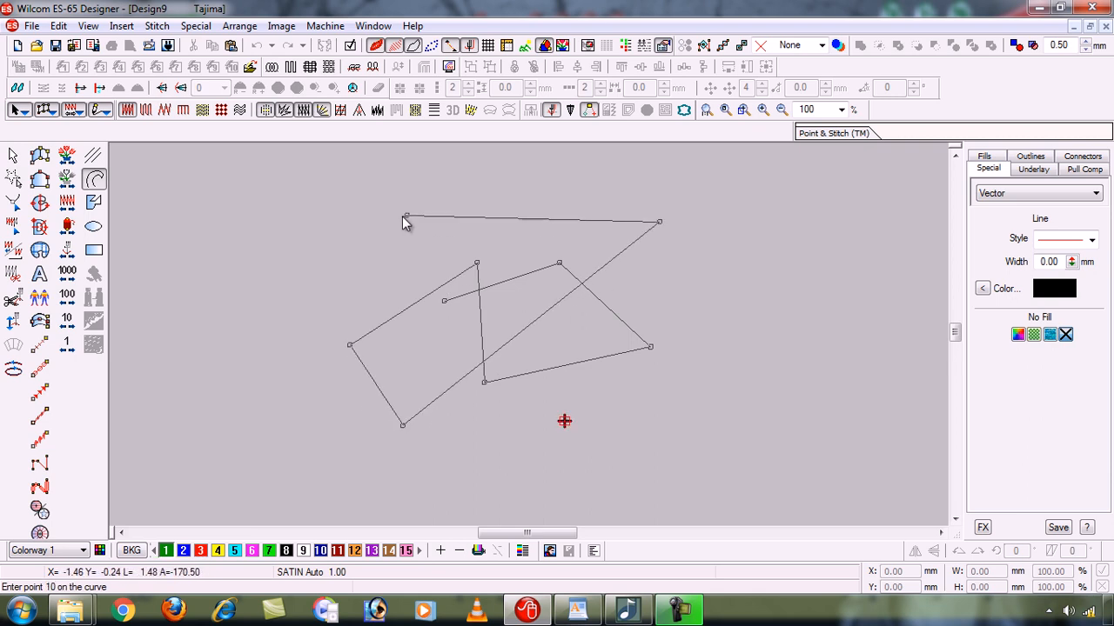
{"action": "left_click", "coordinate": [494, 355]}
{"action": "left_click", "coordinate": [687, 321]}
{"action": "left_click", "coordinate": [376, 246]}
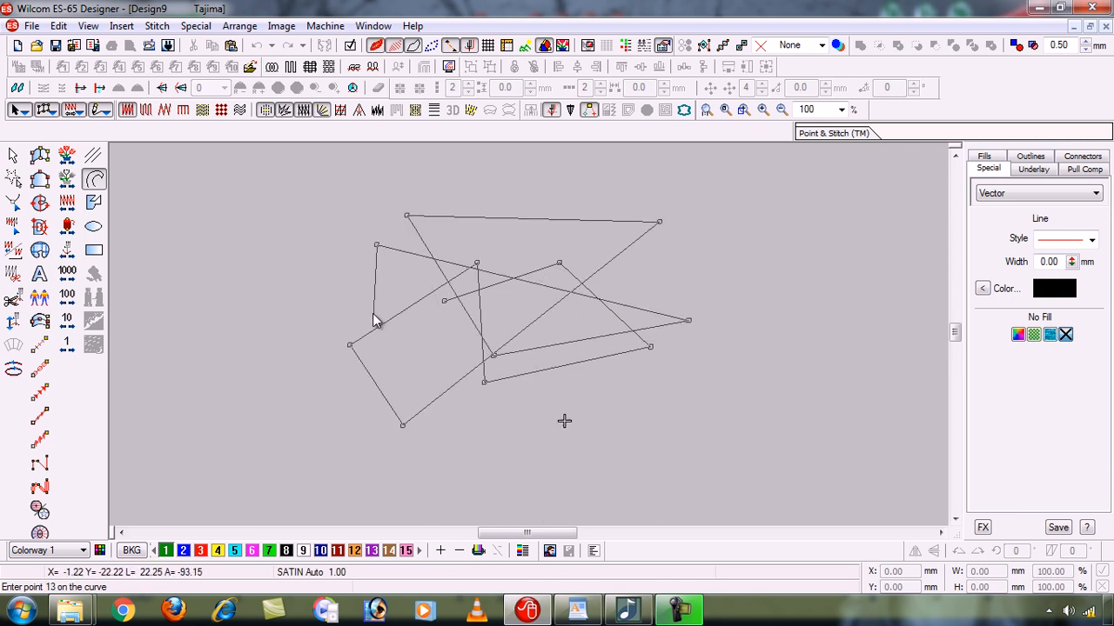
{"action": "left_click", "coordinate": [494, 434]}
{"action": "left_click", "coordinate": [634, 440]}
{"action": "left_click", "coordinate": [569, 318]}
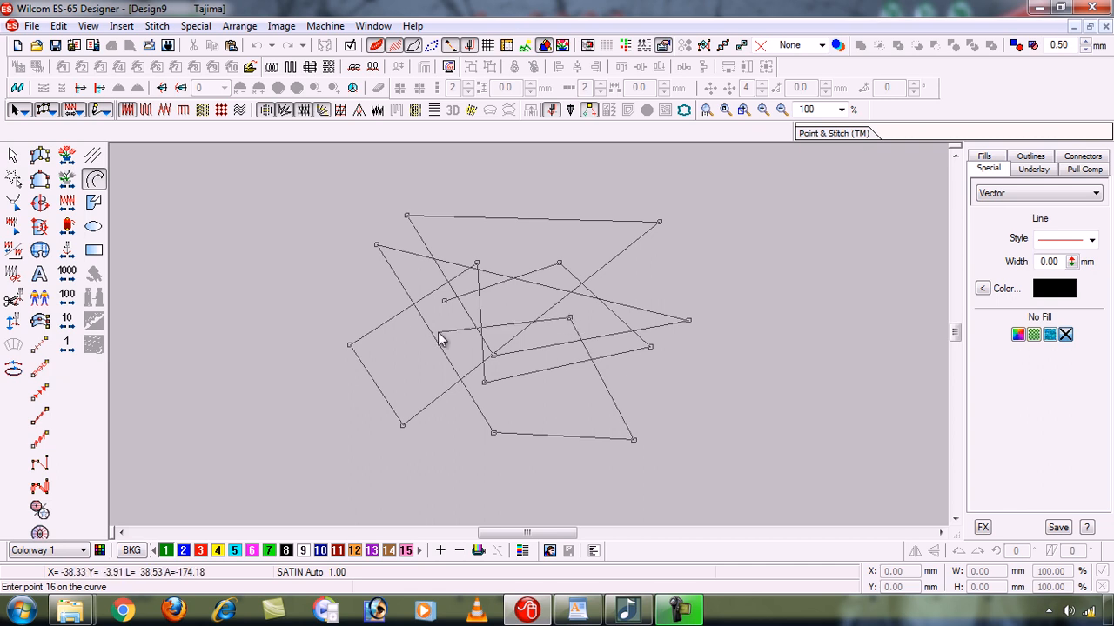
{"action": "left_click", "coordinate": [406, 359]}
{"action": "left_click", "coordinate": [400, 439]}
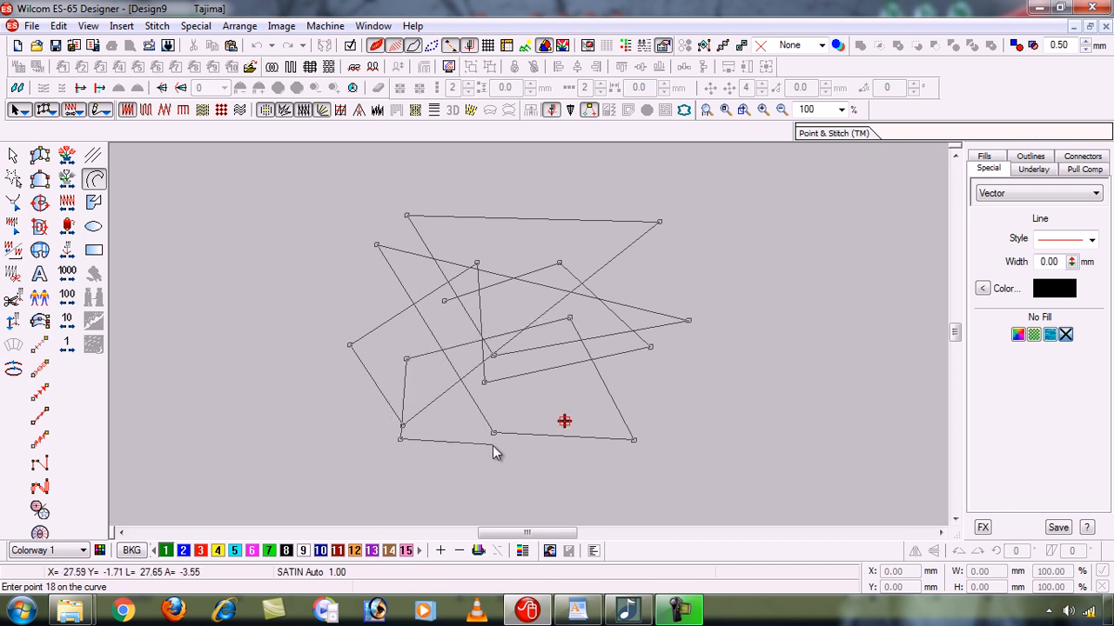
{"action": "key", "text": "Return"}
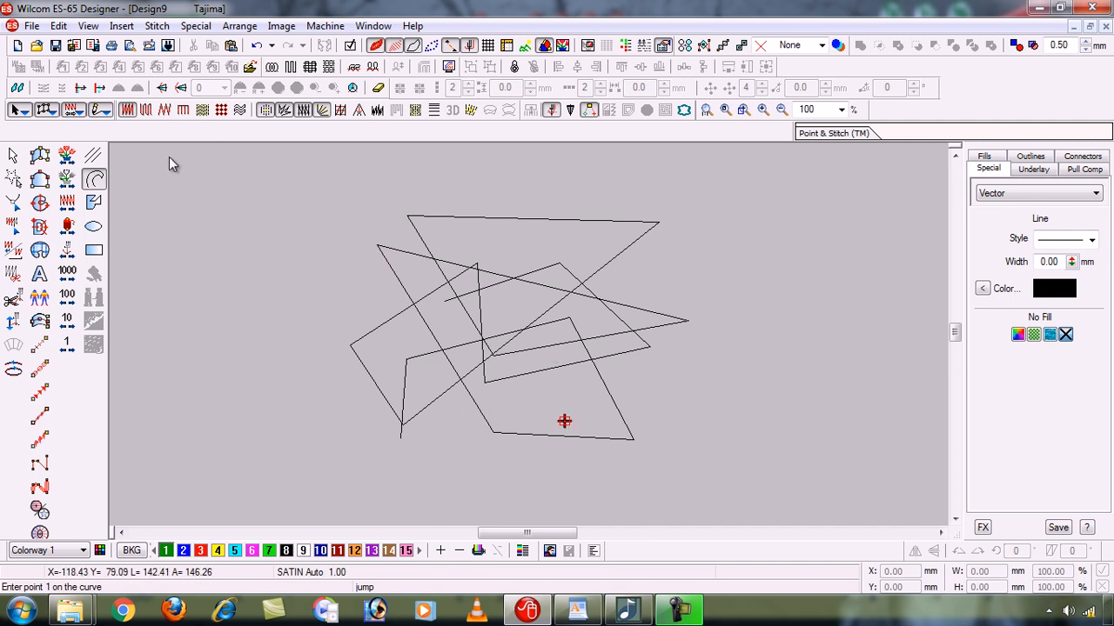
- Select the self-crossing polyline and delete it from the design
{"action": "left_click", "coordinate": [15, 155]}
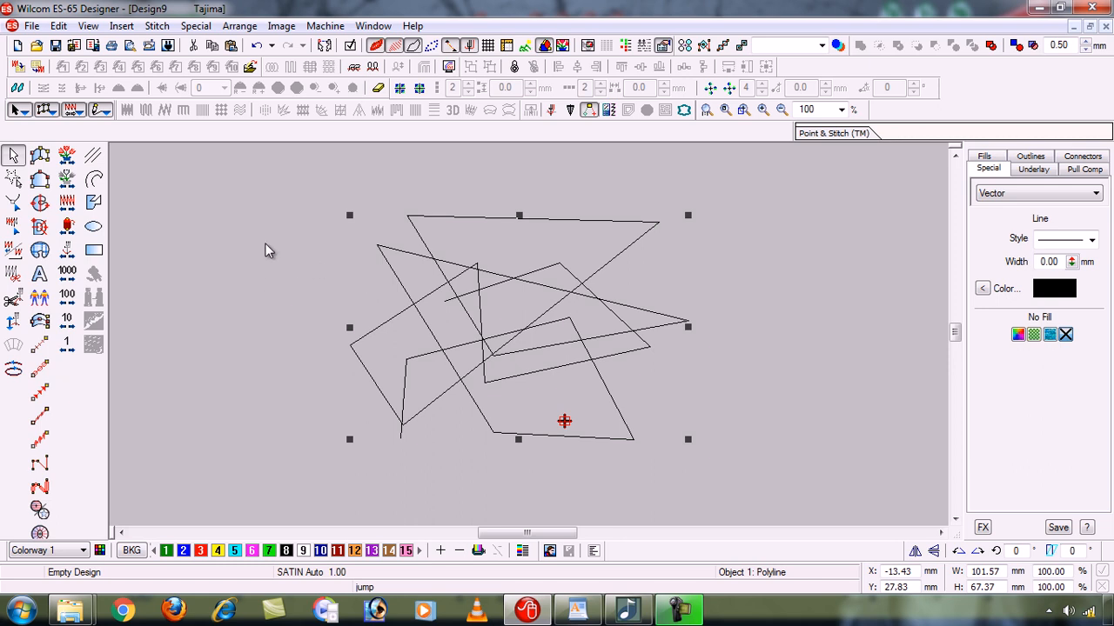
{"action": "key", "text": "Delete"}
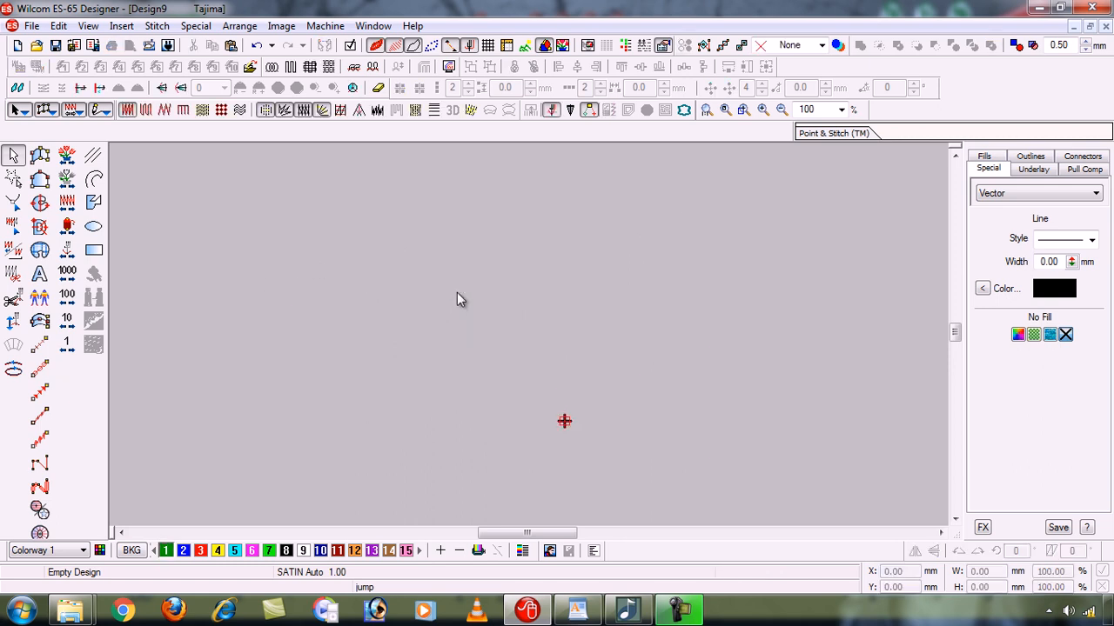
- Sketch a wavy Polyline through five curve points, rising across the middle of the design area
{"action": "left_click", "coordinate": [93, 178]}
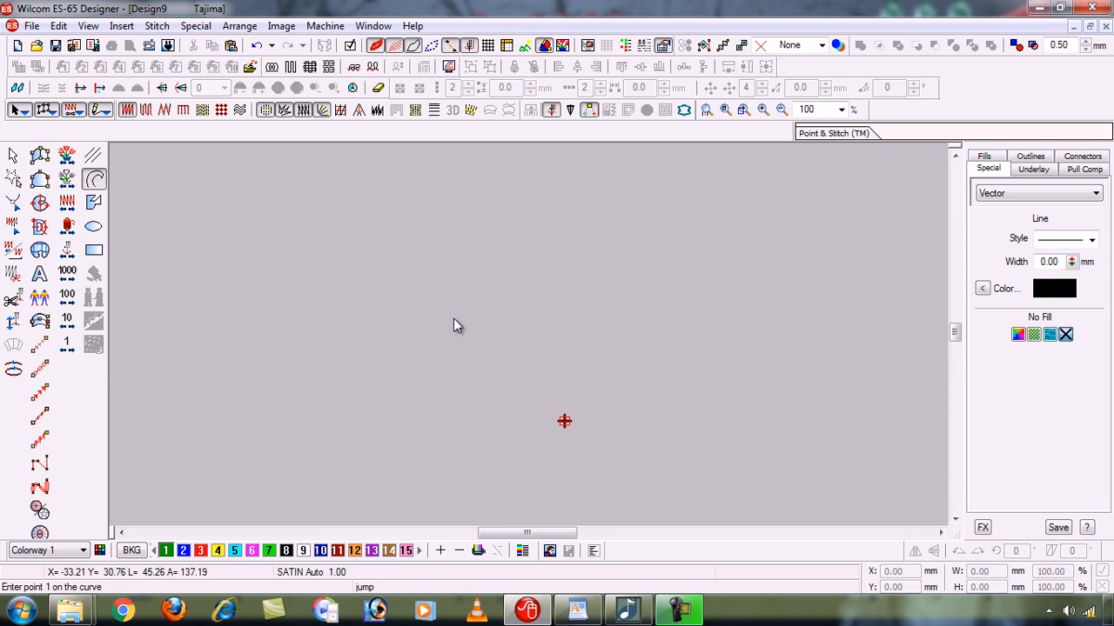
{"action": "left_click", "coordinate": [453, 320]}
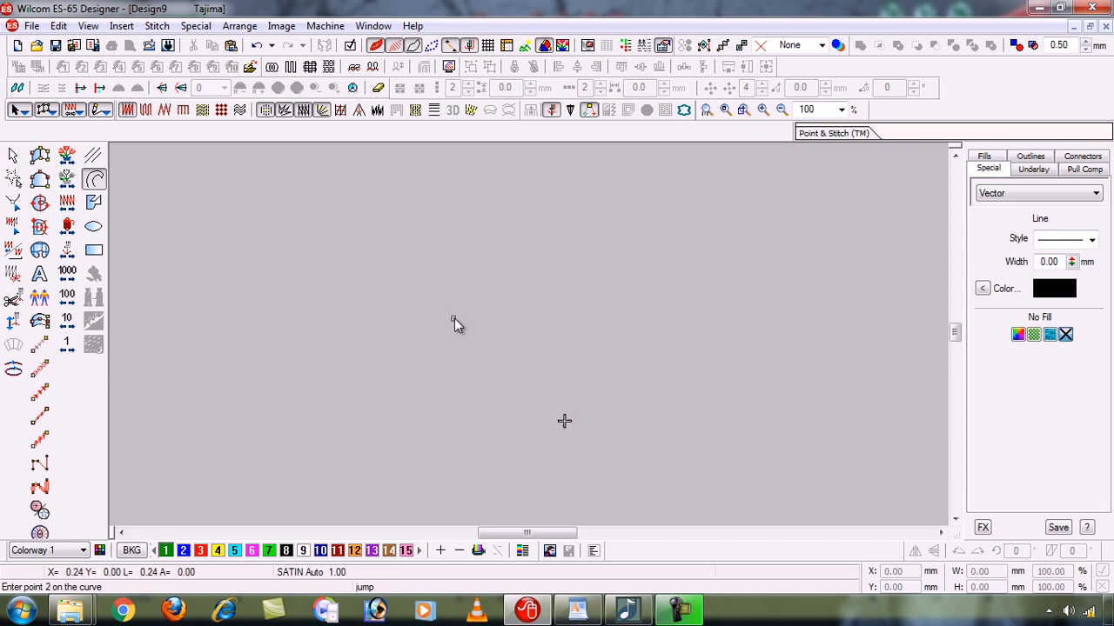
{"action": "left_click", "coordinate": [484, 285]}
{"action": "left_click", "coordinate": [551, 312]}
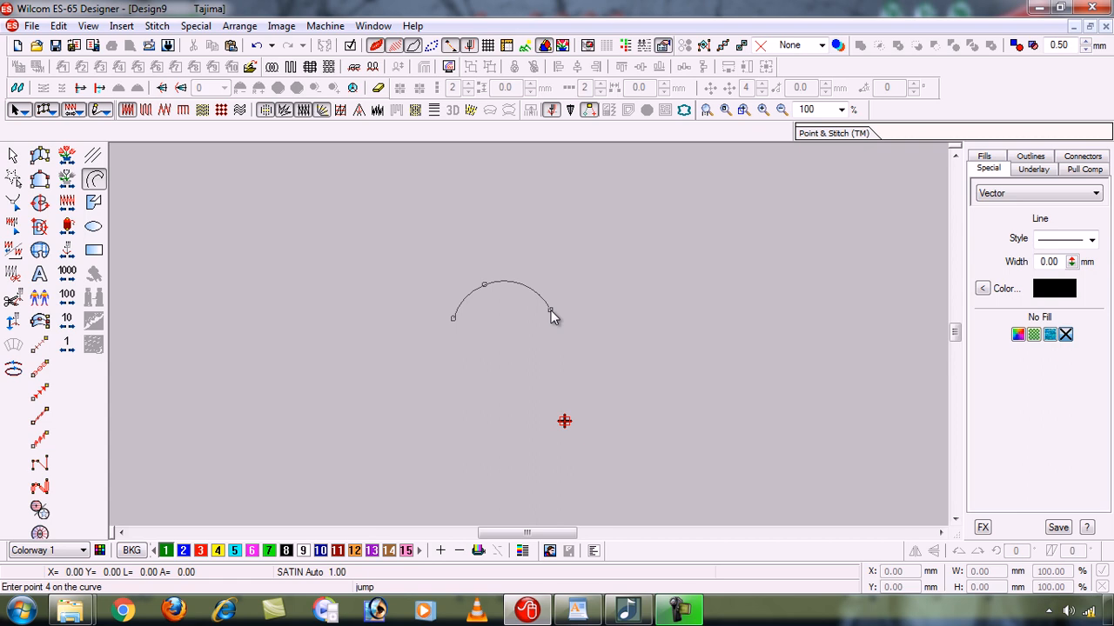
{"action": "left_click", "coordinate": [620, 267]}
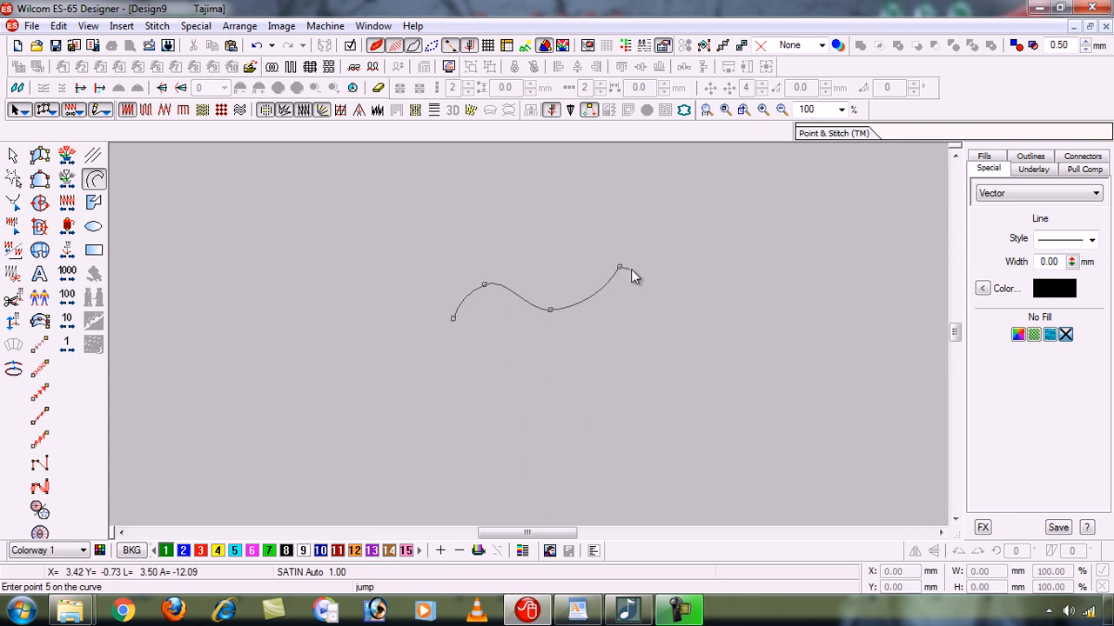
{"action": "left_click", "coordinate": [719, 252]}
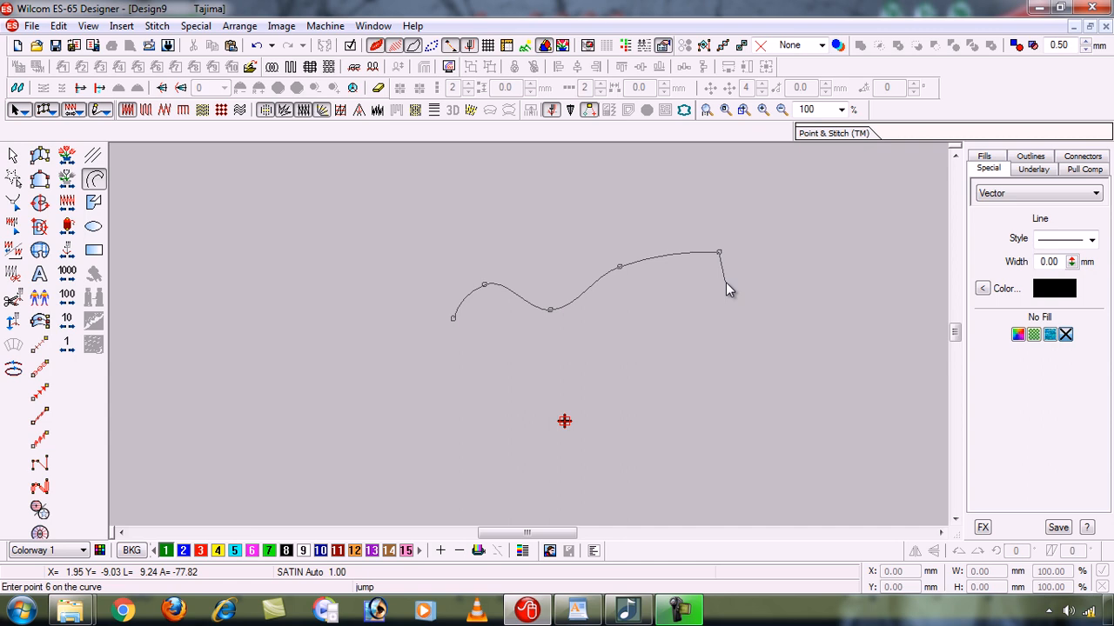
- Remove all five points of the unfinished wavy polyline one at a time, starting from the last
{"action": "key", "text": "BackSpace"}
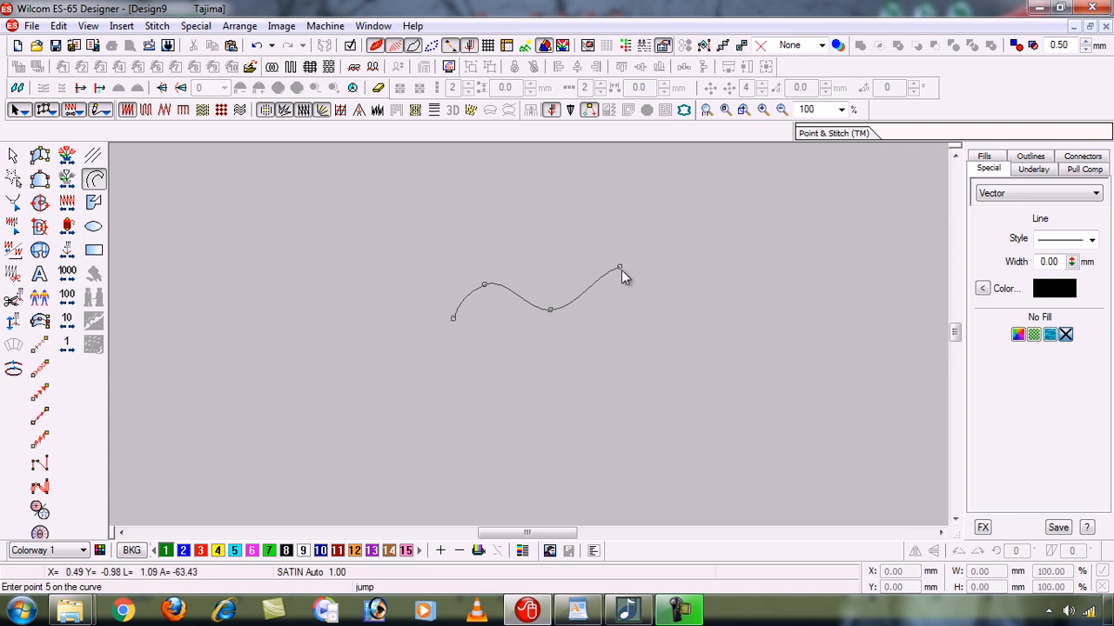
{"action": "key", "text": "BackSpace"}
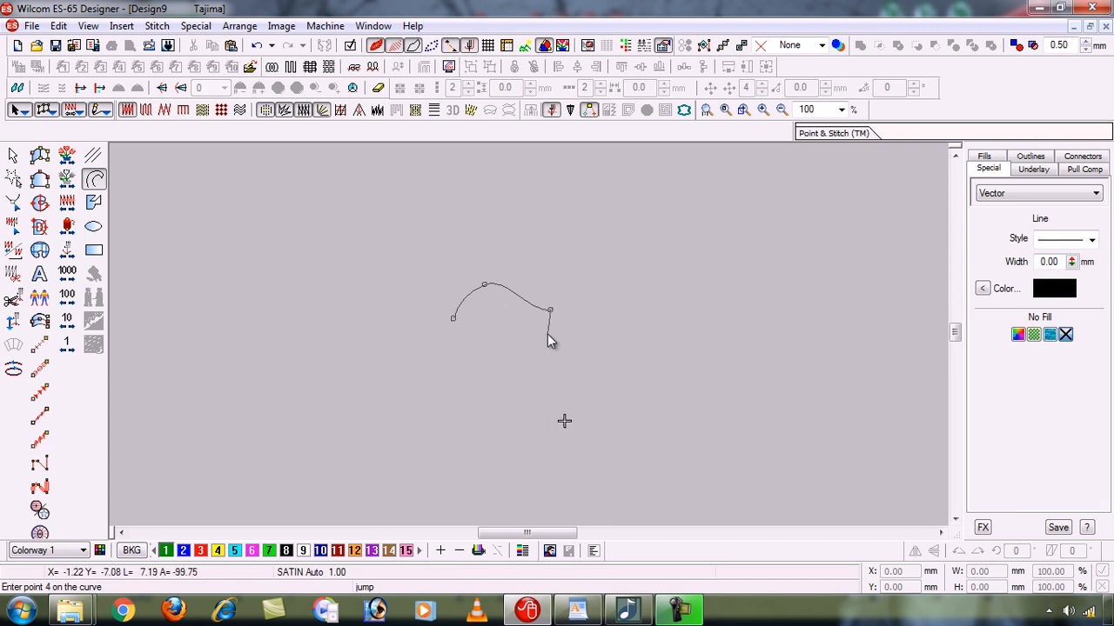
{"action": "key", "text": "BackSpace"}
{"action": "key", "text": "BackSpace"}
{"action": "key", "text": "BackSpace"}
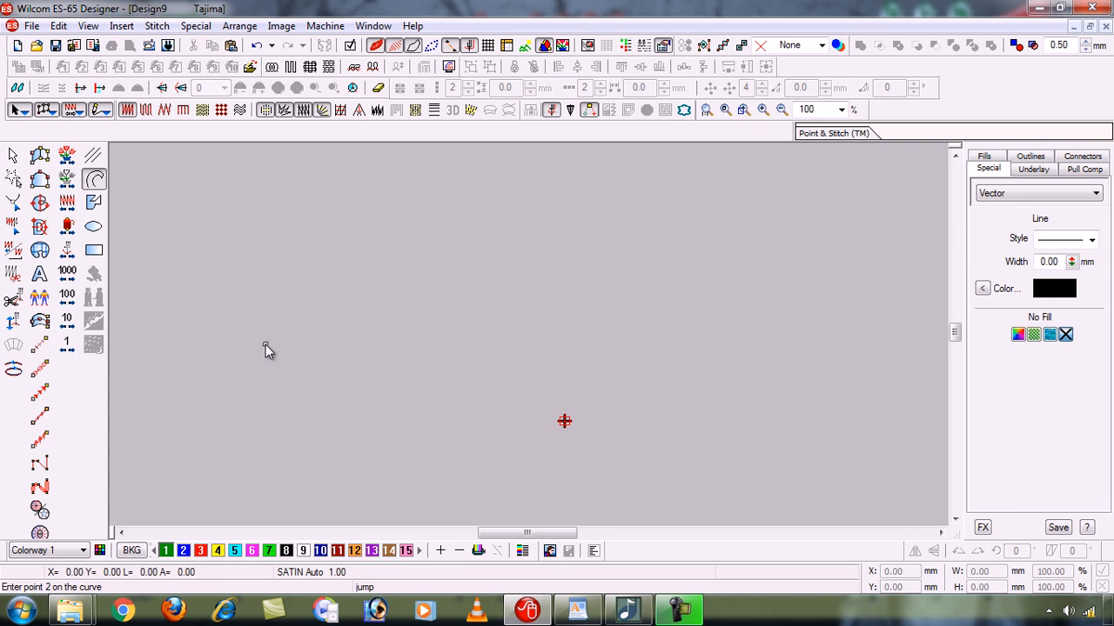
{"action": "left_click", "coordinate": [356, 237]}
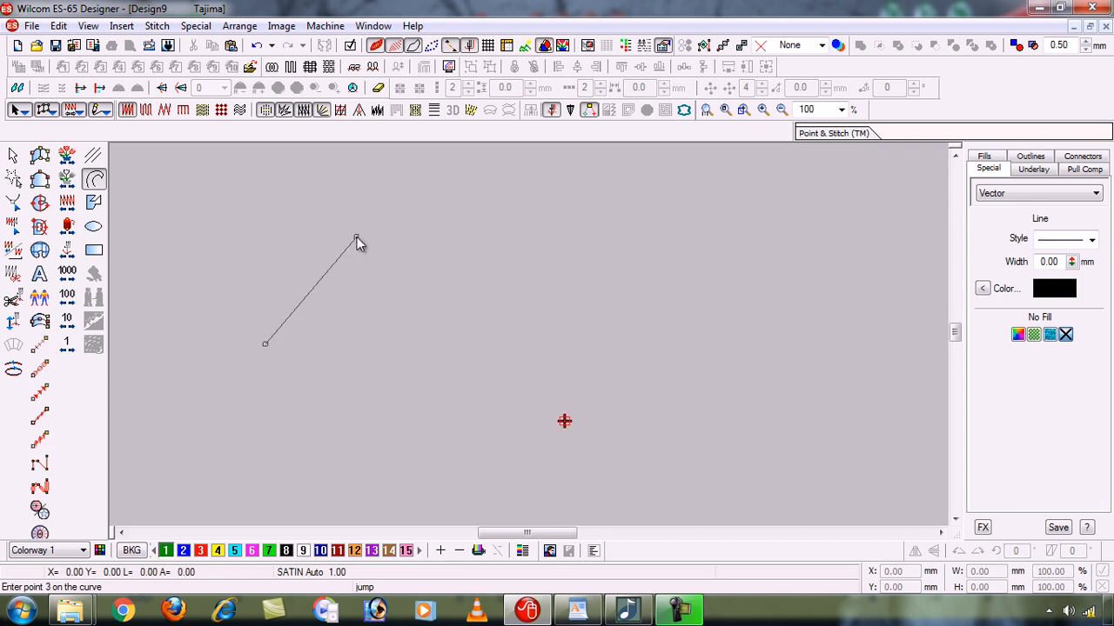
{"action": "left_click", "coordinate": [405, 343]}
{"action": "key", "text": "Escape"}
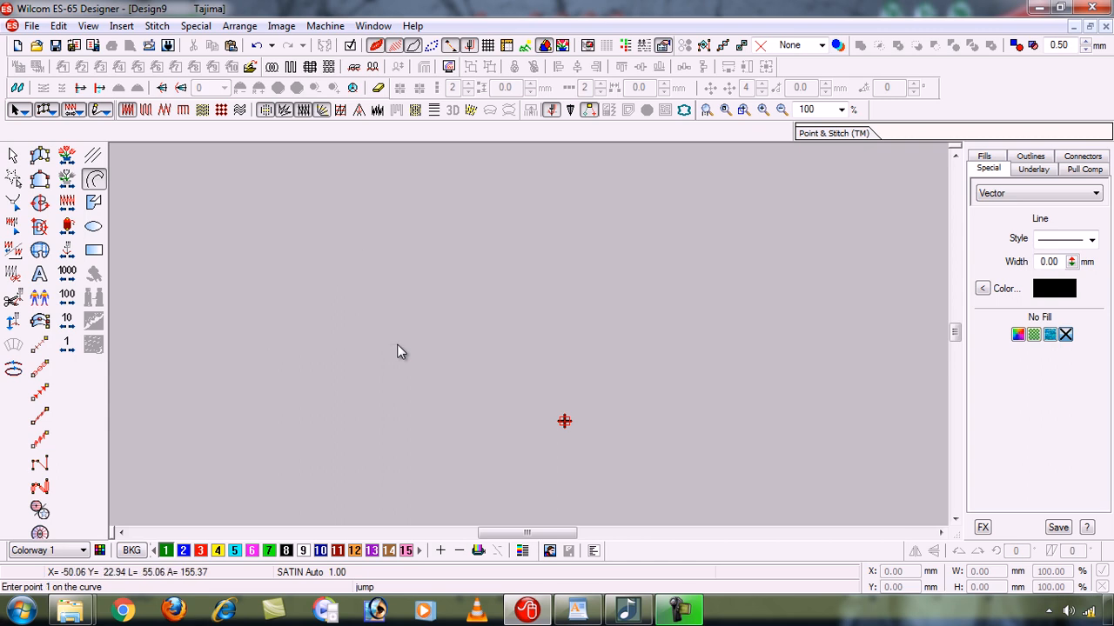
- Sketch an inverted V from two straight Polyline segments with a corner point at its peak, and remove its three points
{"action": "left_click", "coordinate": [245, 335]}
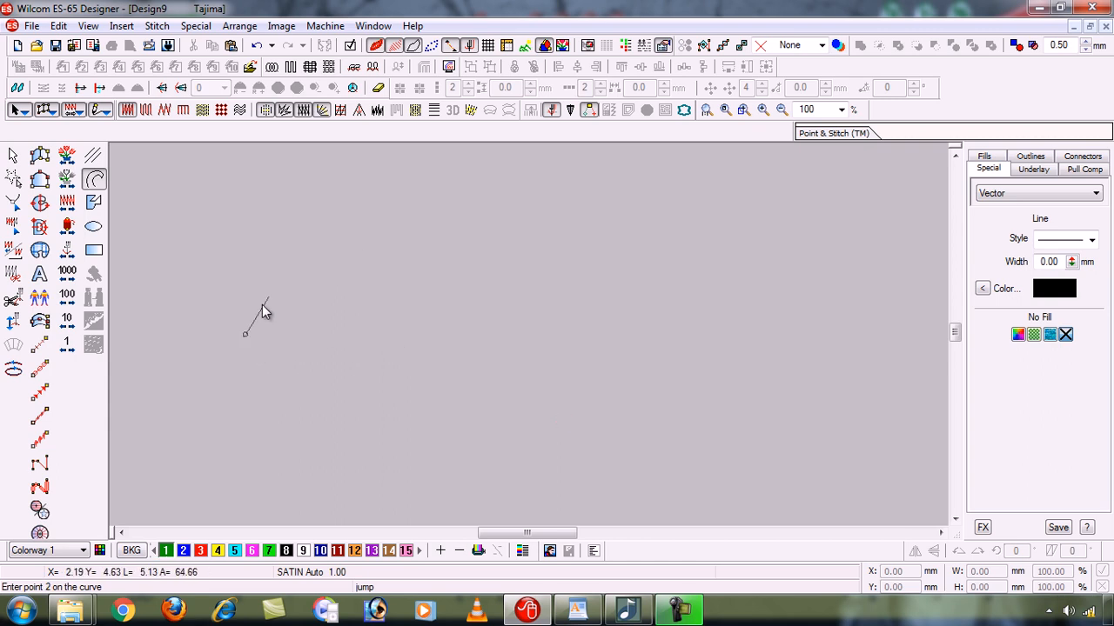
{"action": "left_click", "coordinate": [320, 235]}
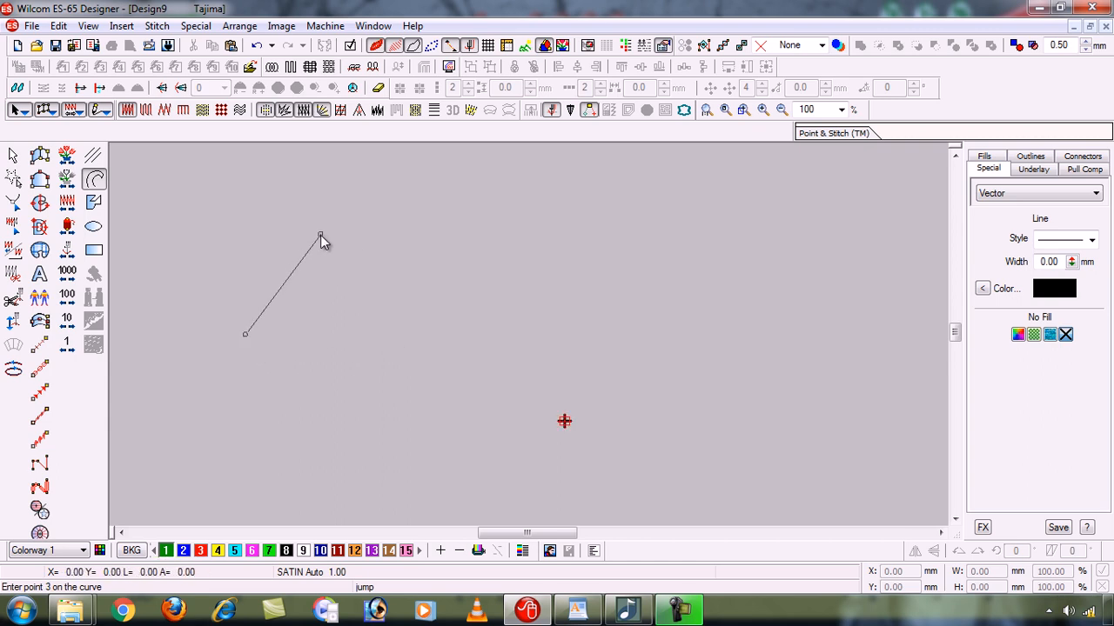
{"action": "left_click", "coordinate": [372, 331]}
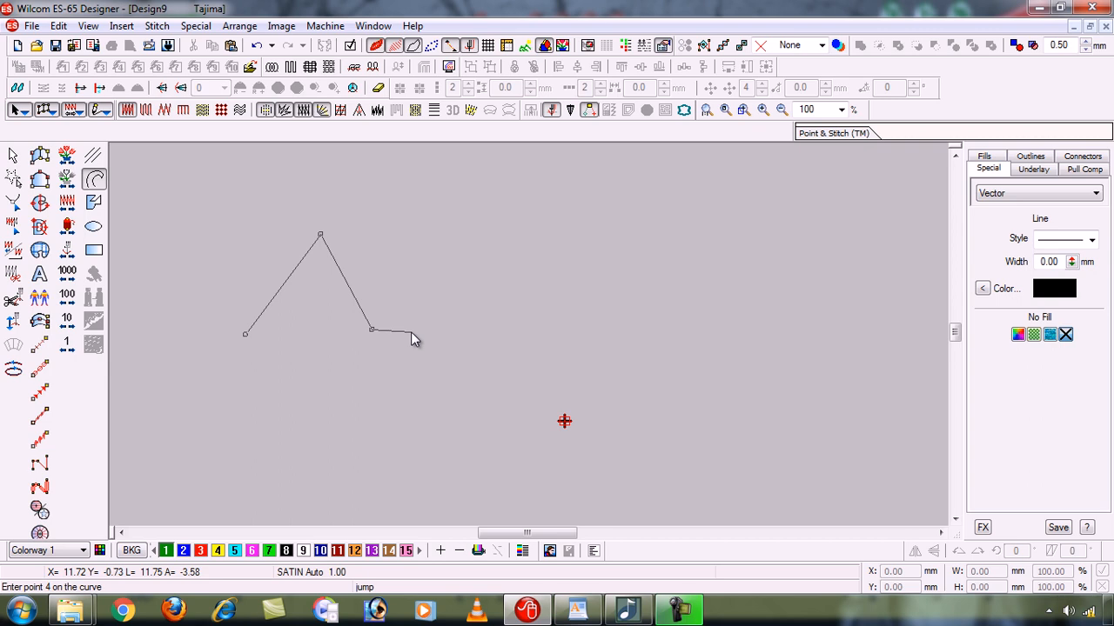
{"action": "key", "text": "BackSpace"}
{"action": "key", "text": "BackSpace"}
{"action": "key", "text": "BackSpace"}
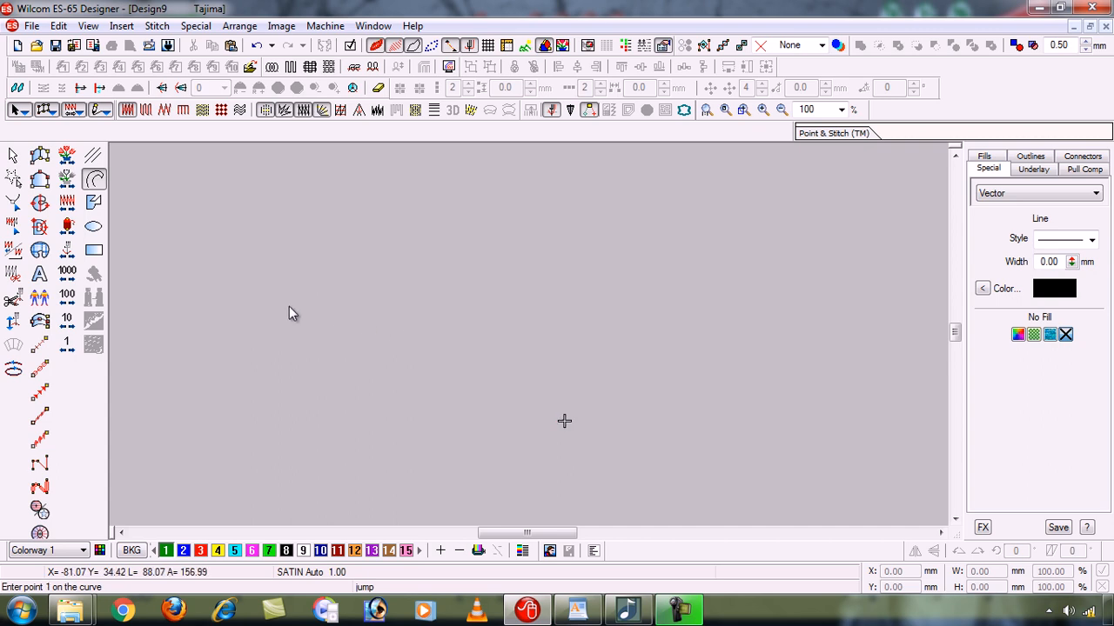
- Sketch a rounded, nearly circular arc through three Polyline curve points, and remove the three points
{"action": "left_click", "coordinate": [234, 339]}
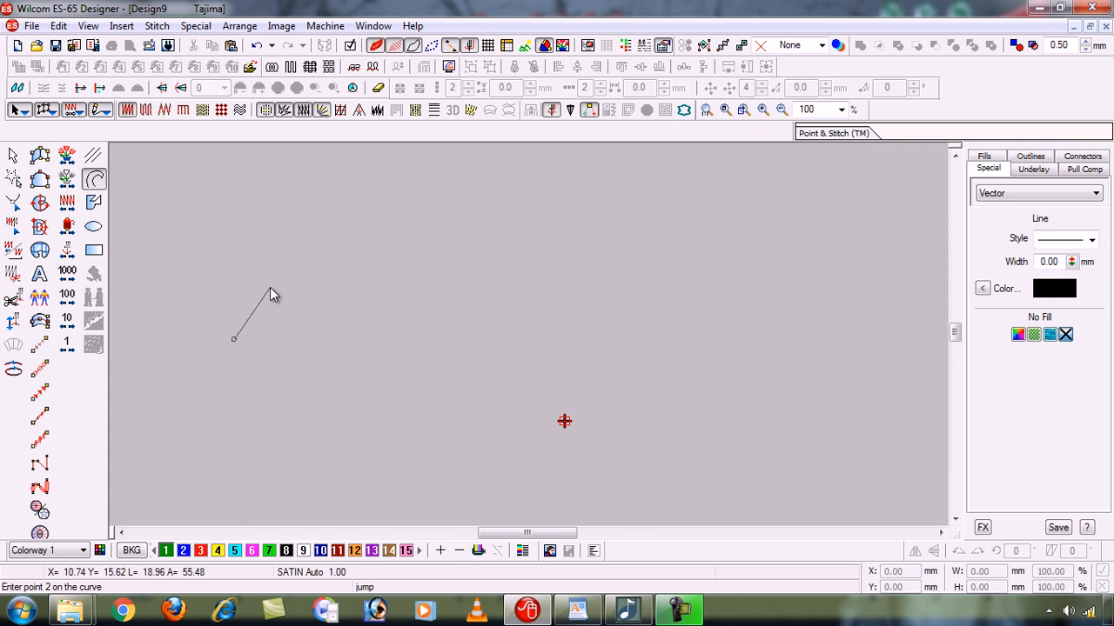
{"action": "left_click", "coordinate": [295, 238]}
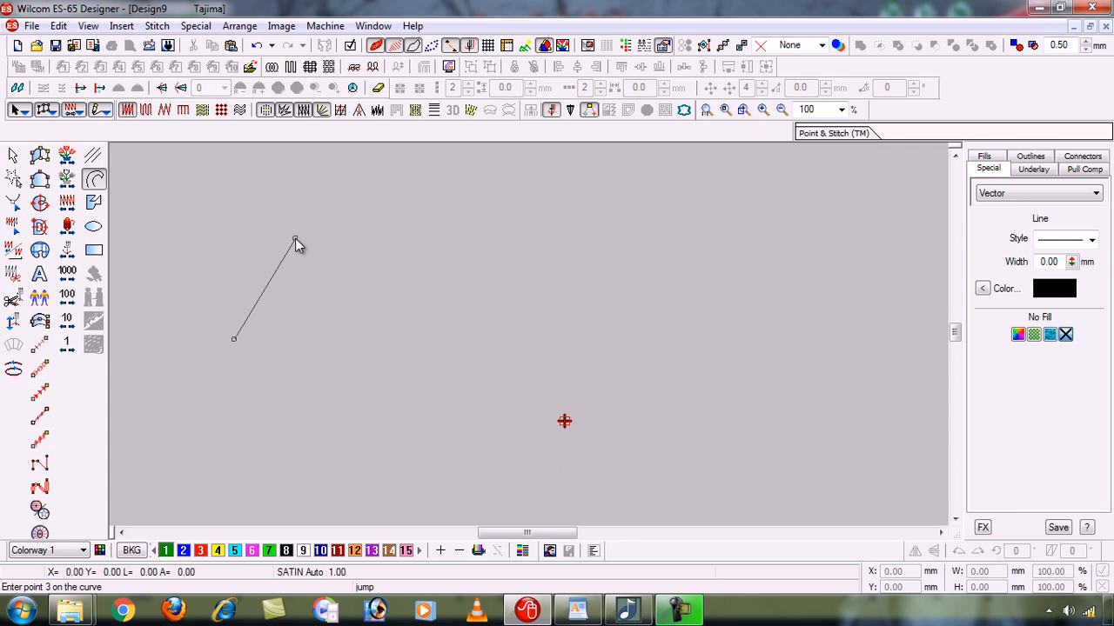
{"action": "left_click", "coordinate": [344, 332]}
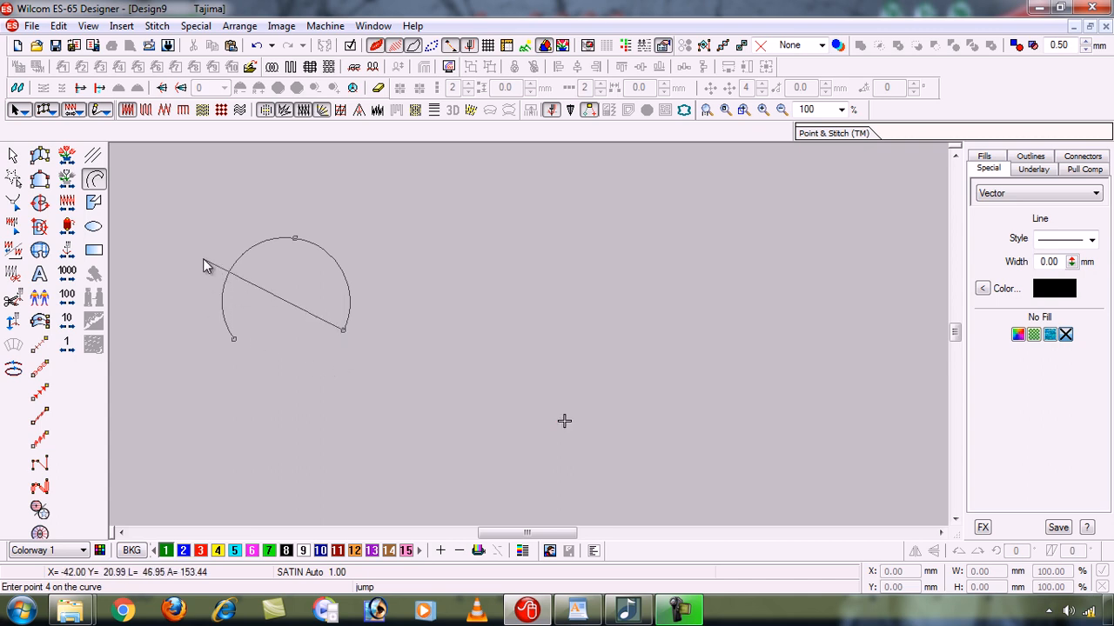
{"action": "key", "text": "BackSpace"}
{"action": "key", "text": "BackSpace"}
{"action": "key", "text": "BackSpace"}
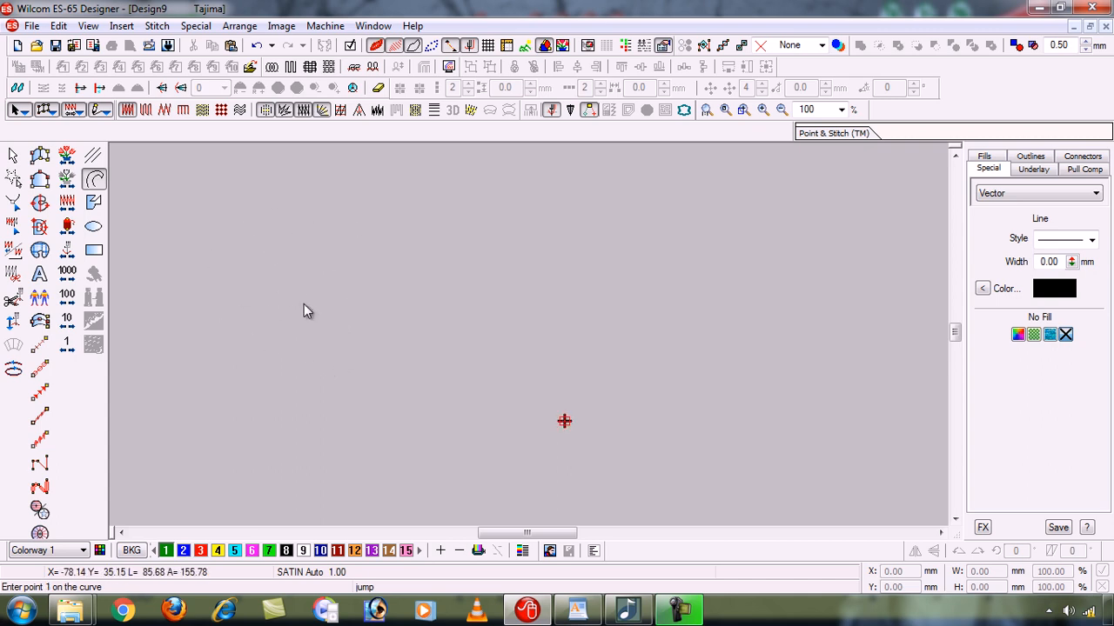
- Draw another rounded Polyline arc from three curve points in the upper-left of the design area, and delete its points one by one
{"action": "left_click", "coordinate": [227, 339]}
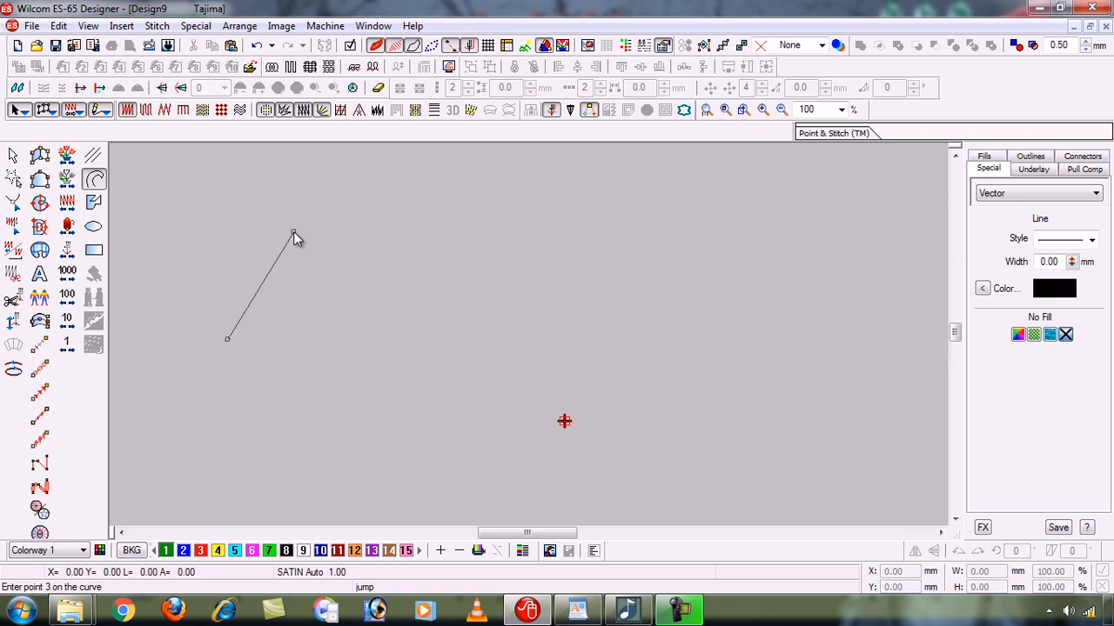
{"action": "left_click", "coordinate": [347, 337]}
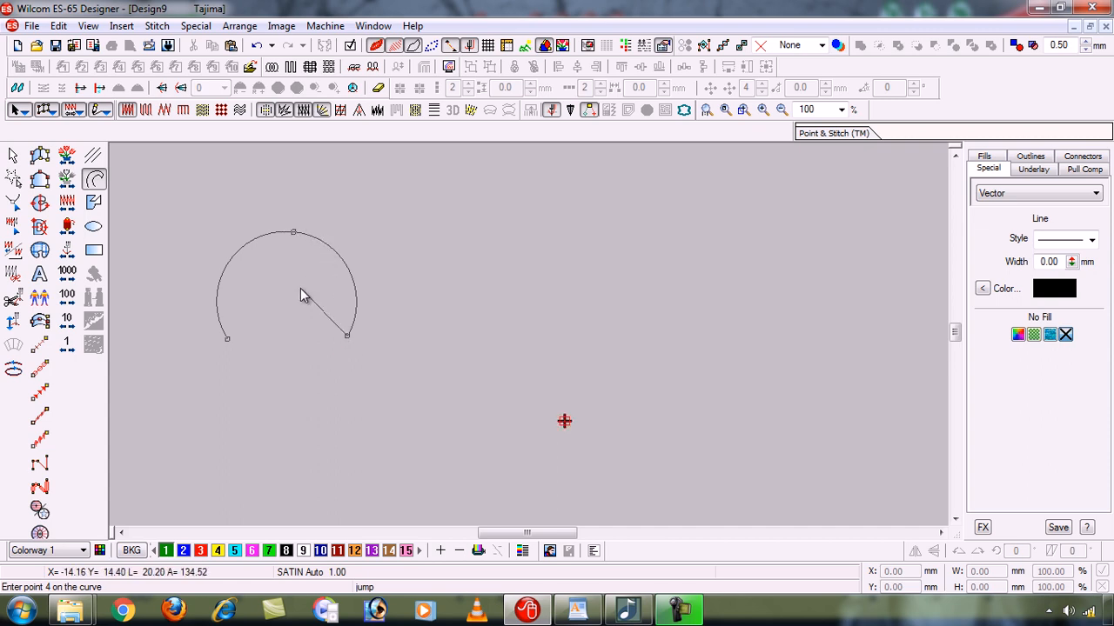
{"action": "key", "text": "BackSpace"}
{"action": "key", "text": "BackSpace"}
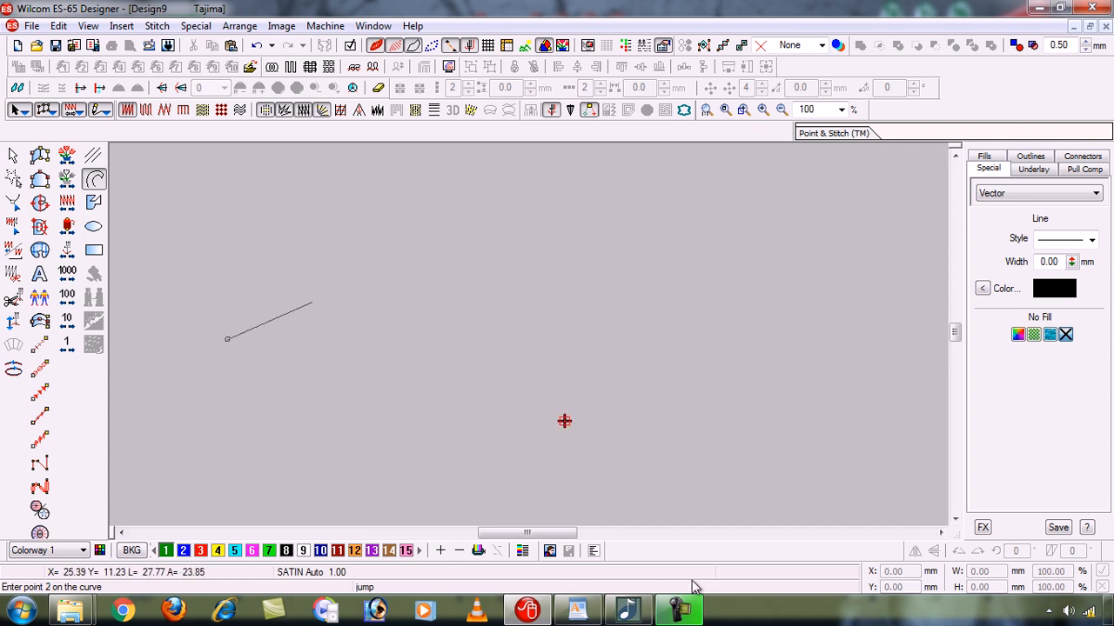
{"action": "key", "text": "BackSpace"}
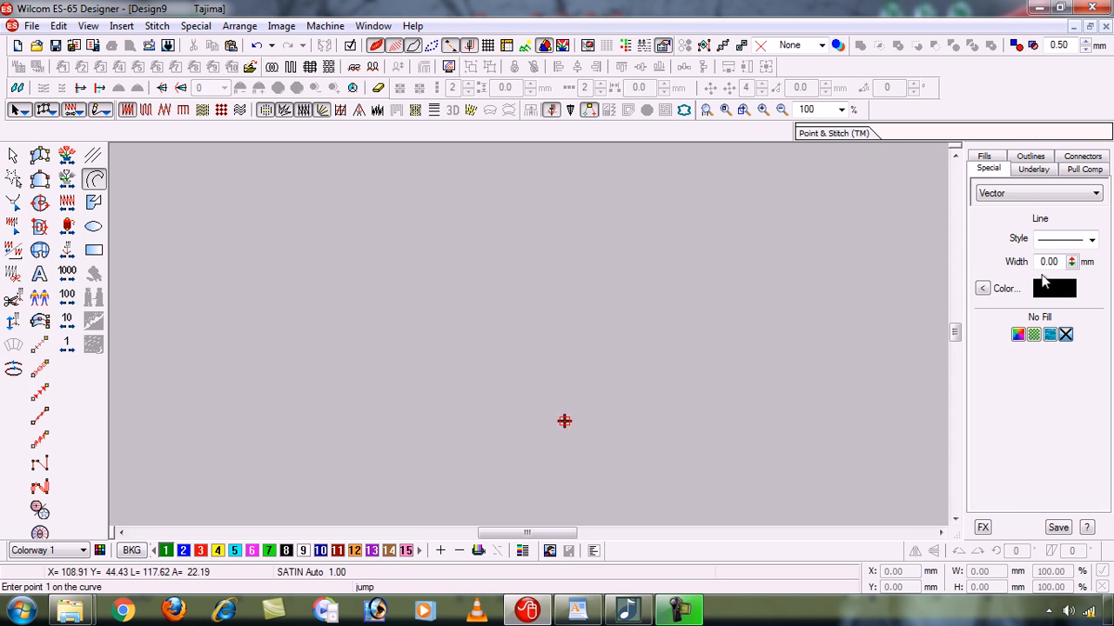
- Examine the vector line's style choices, width range and colour palette, and leave all three settings as they are
{"action": "left_click", "coordinate": [1093, 241]}
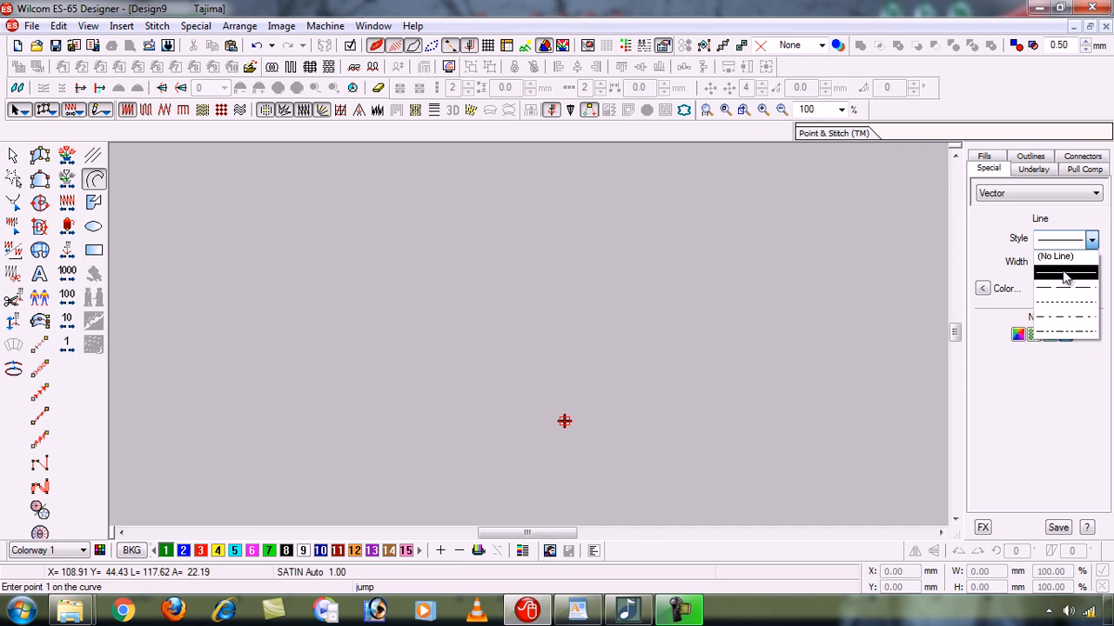
{"action": "left_click", "coordinate": [1094, 241]}
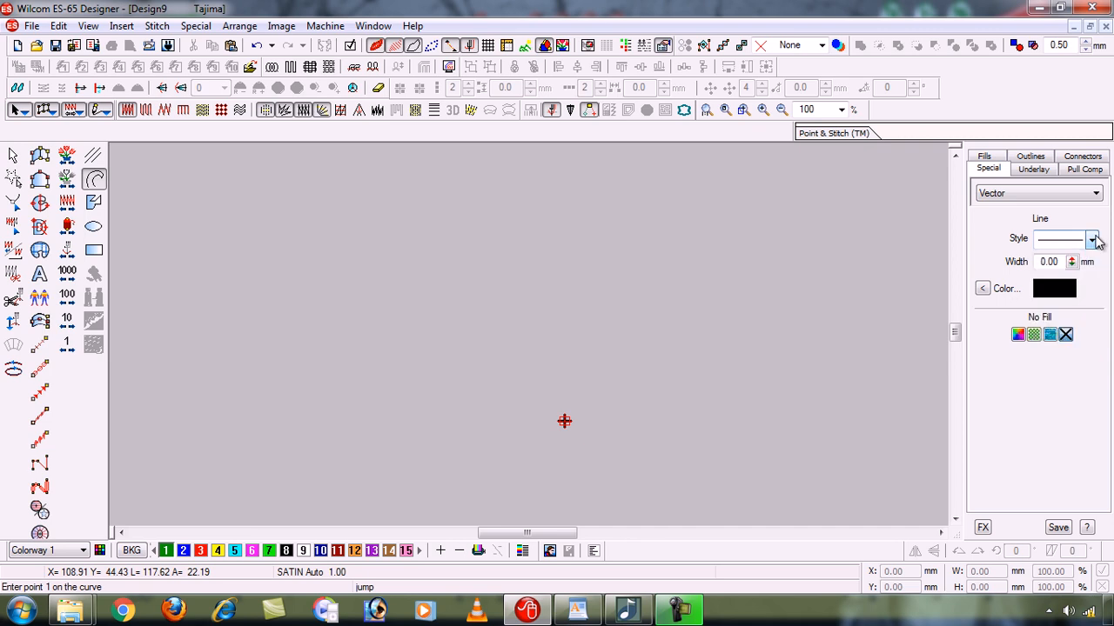
{"action": "left_click", "coordinate": [1071, 263]}
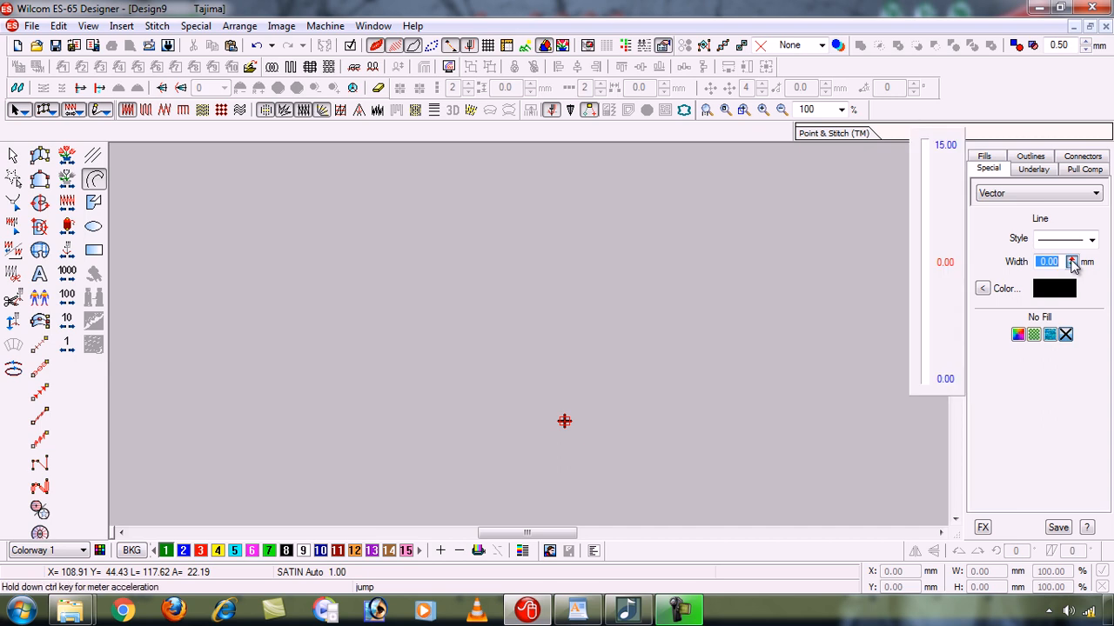
{"action": "left_click_drag", "start_coordinate": [1072, 263], "coordinate": [925, 389]}
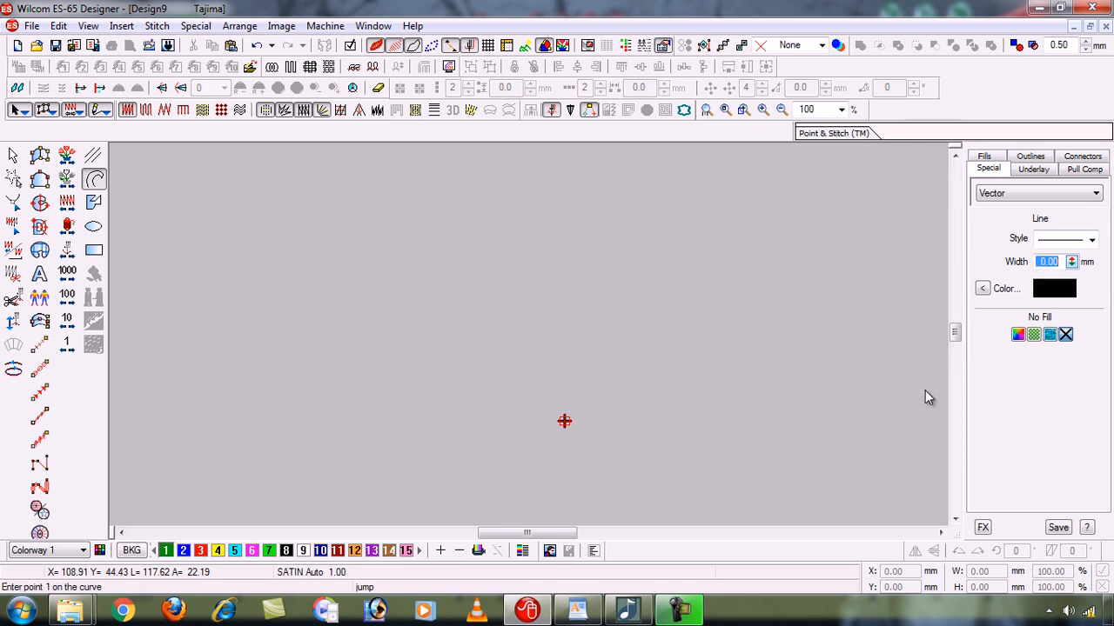
{"action": "left_click", "coordinate": [984, 290]}
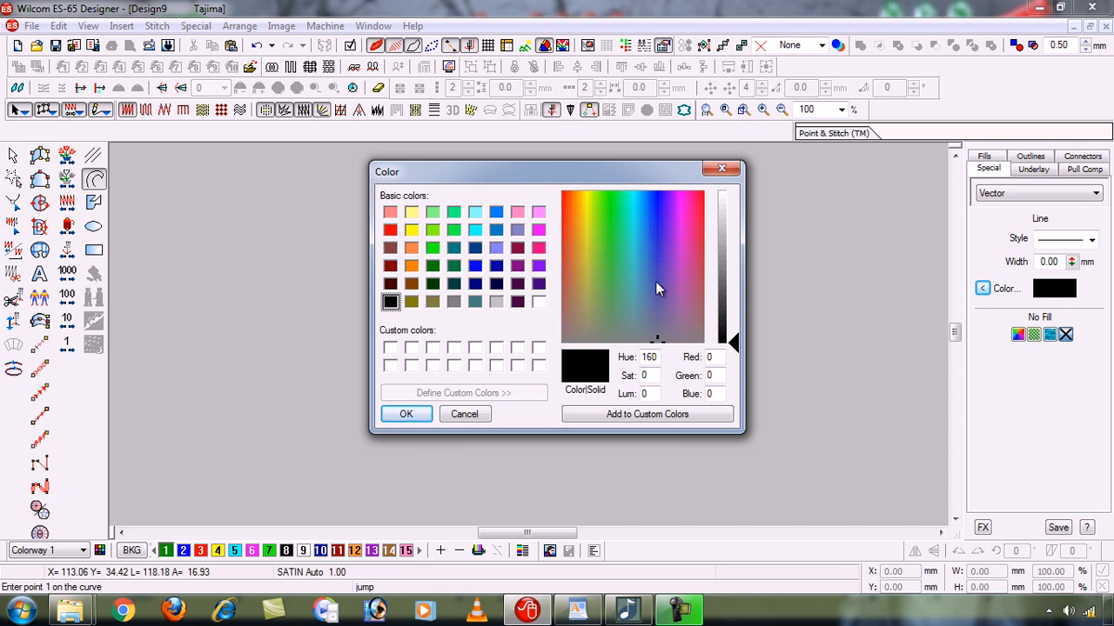
{"action": "left_click", "coordinate": [467, 414]}
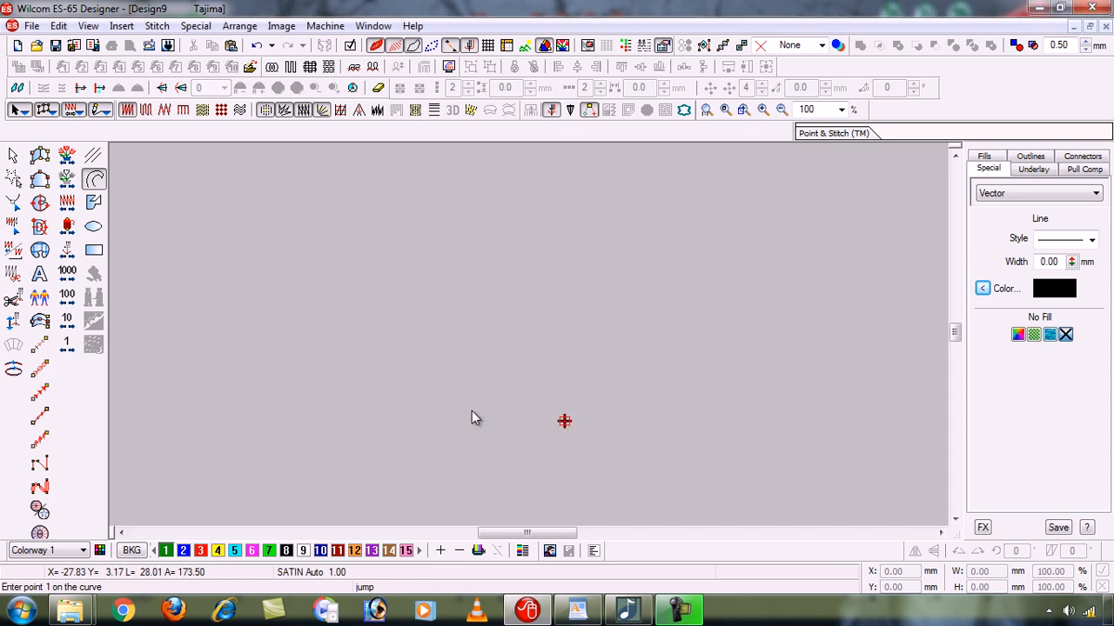
- Browse for an image to insert on drive D:, going through Wilcome Training and A wilcom designs to the subfolder holding the artwork
{"action": "left_click", "coordinate": [282, 26]}
{"action": "left_click", "coordinate": [295, 45]}
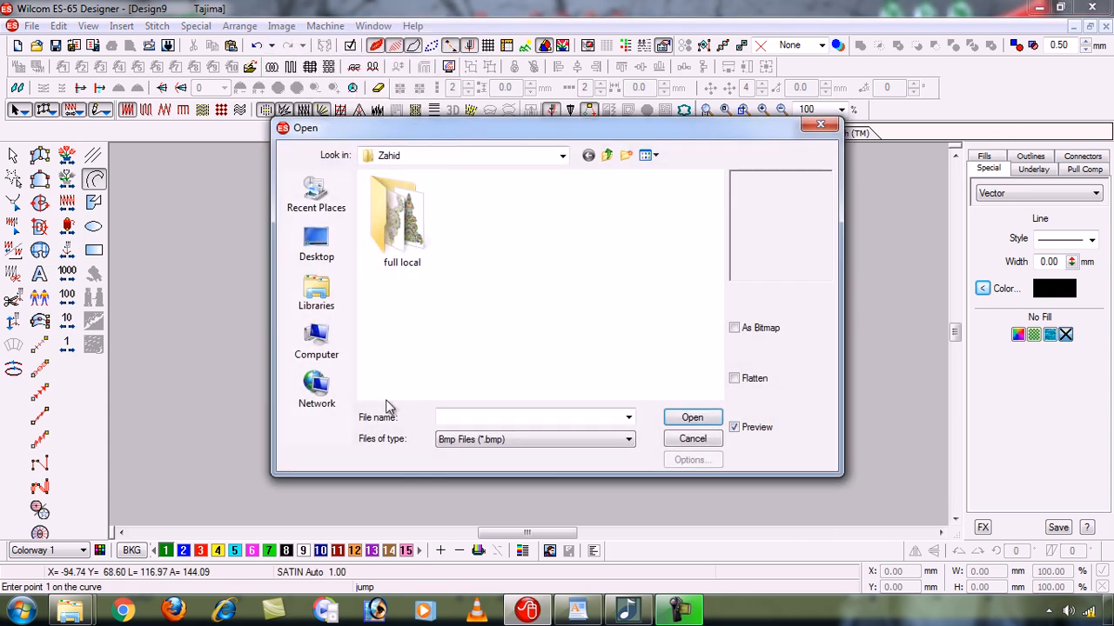
{"action": "left_click", "coordinate": [316, 344]}
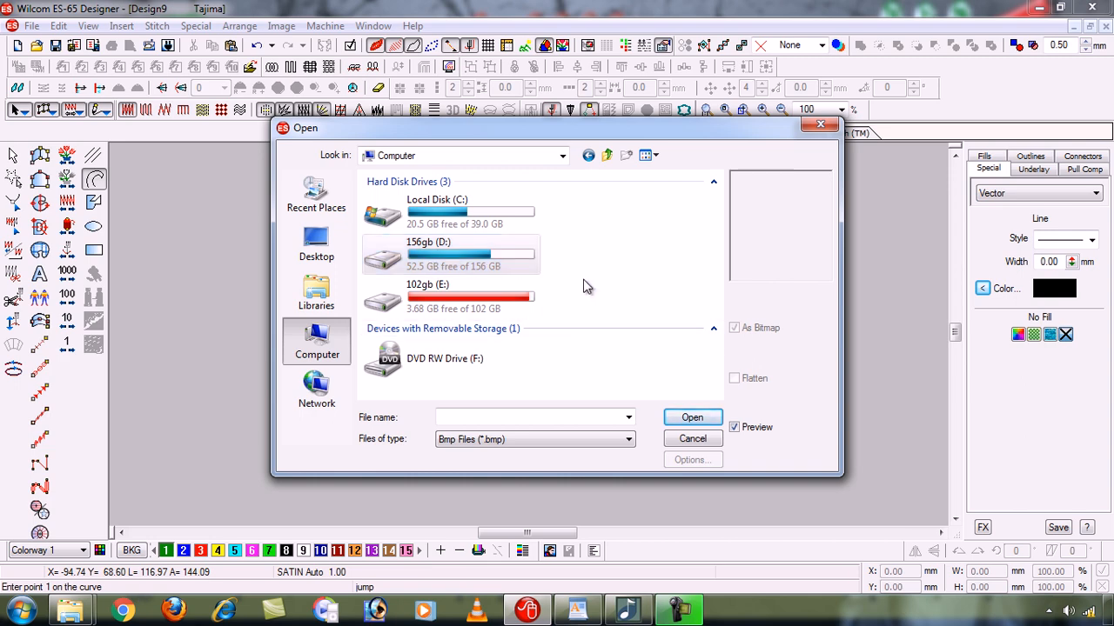
{"action": "double_click", "coordinate": [472, 257]}
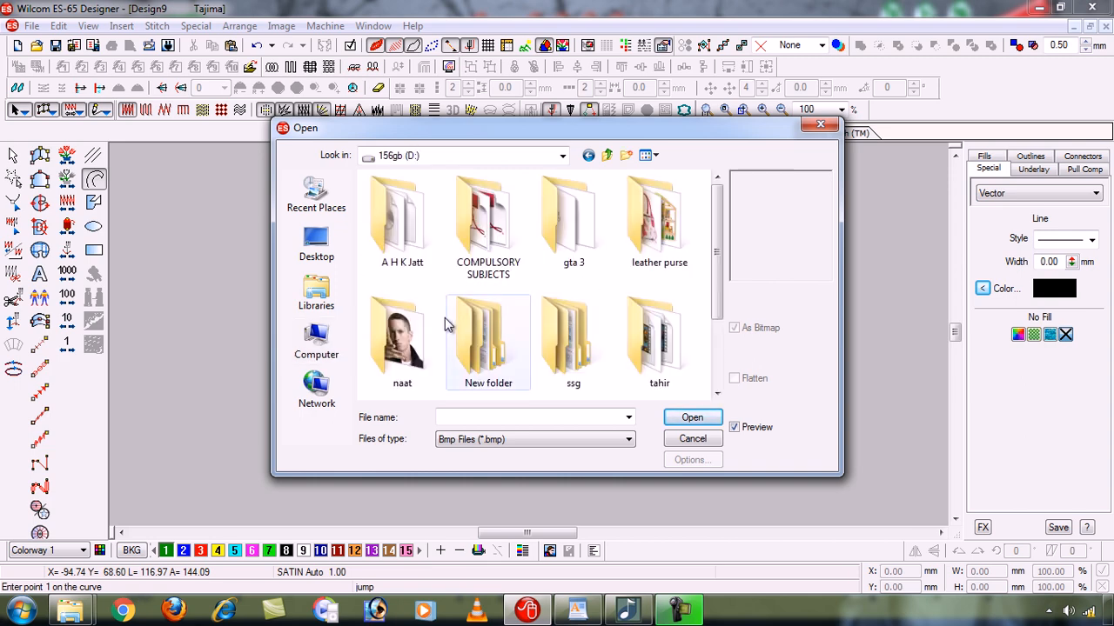
{"action": "scroll", "coordinate": [444, 325], "scroll_direction": "down", "scroll_amount": 2}
{"action": "double_click", "coordinate": [487, 344]}
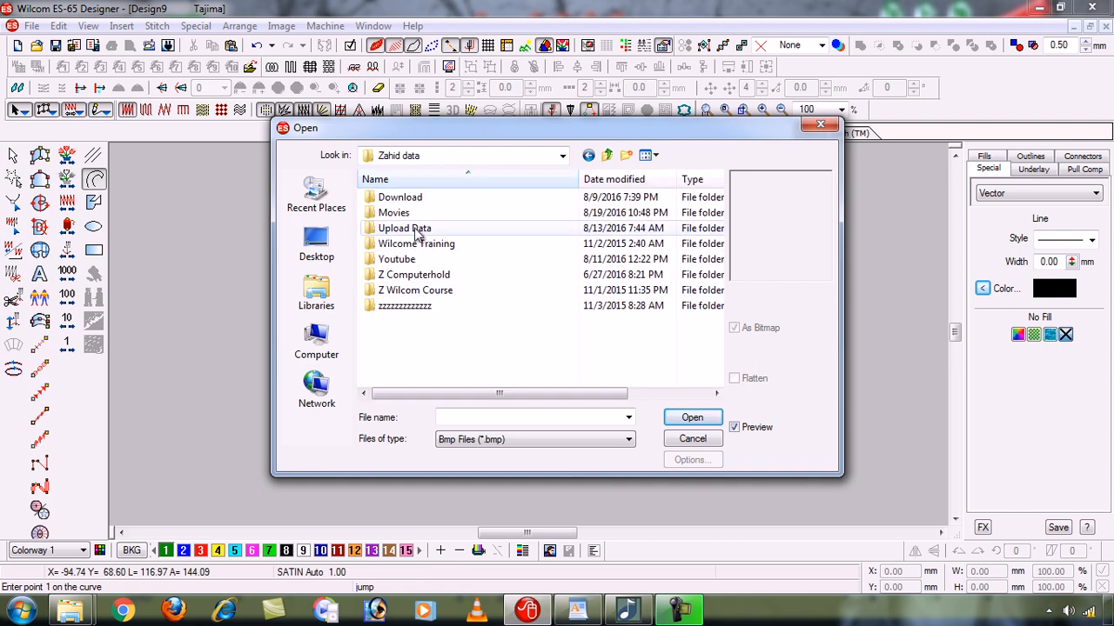
{"action": "double_click", "coordinate": [462, 246]}
{"action": "left_click", "coordinate": [407, 243]}
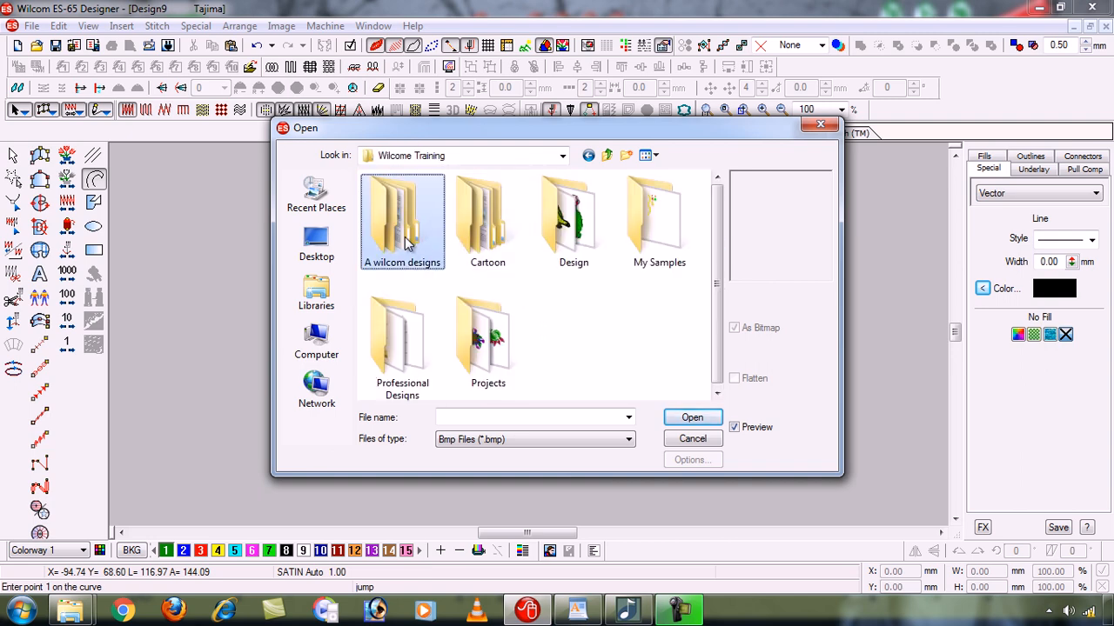
{"action": "double_click", "coordinate": [407, 243]}
{"action": "double_click", "coordinate": [409, 241]}
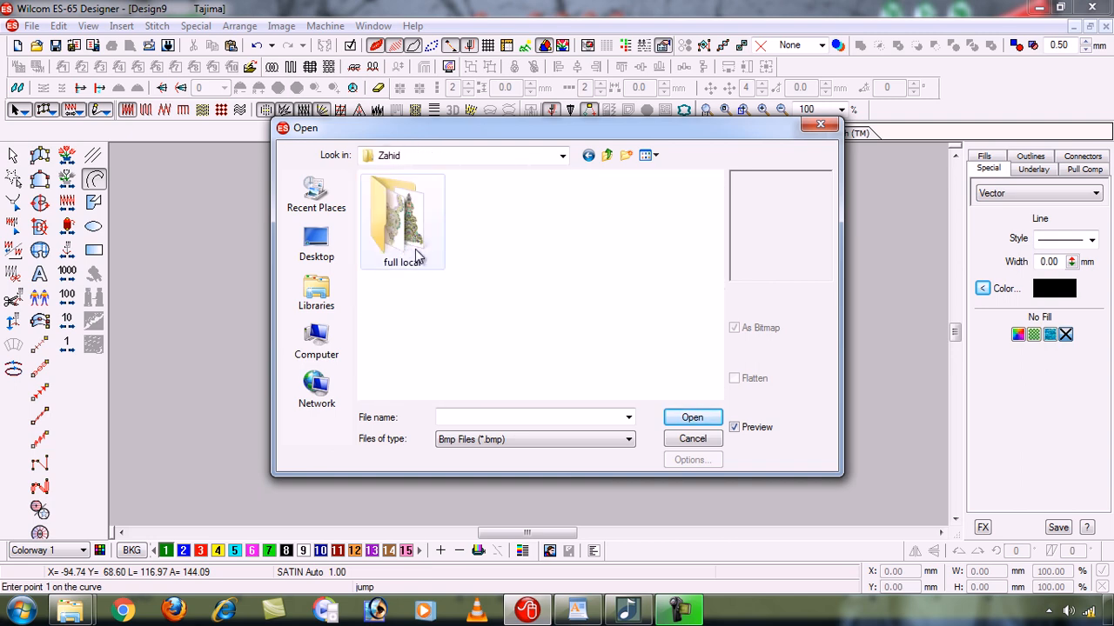
- List all file types, insert the sunflower line drawing at the end of the folder, and show the bitmap fitted to the view
{"action": "left_click", "coordinate": [493, 440]}
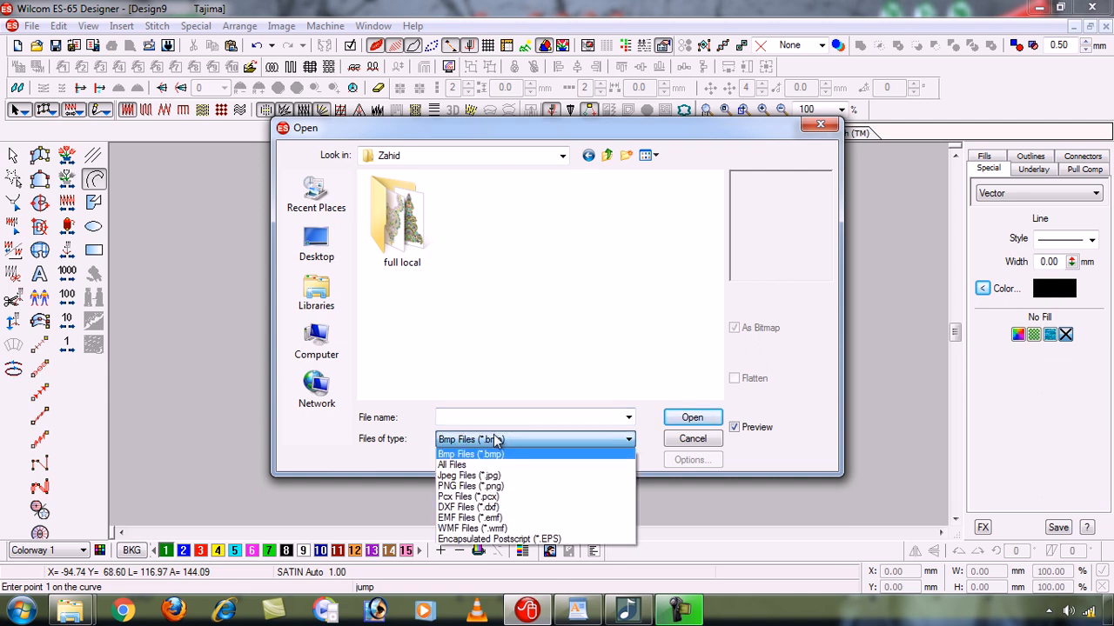
{"action": "left_click", "coordinate": [475, 465]}
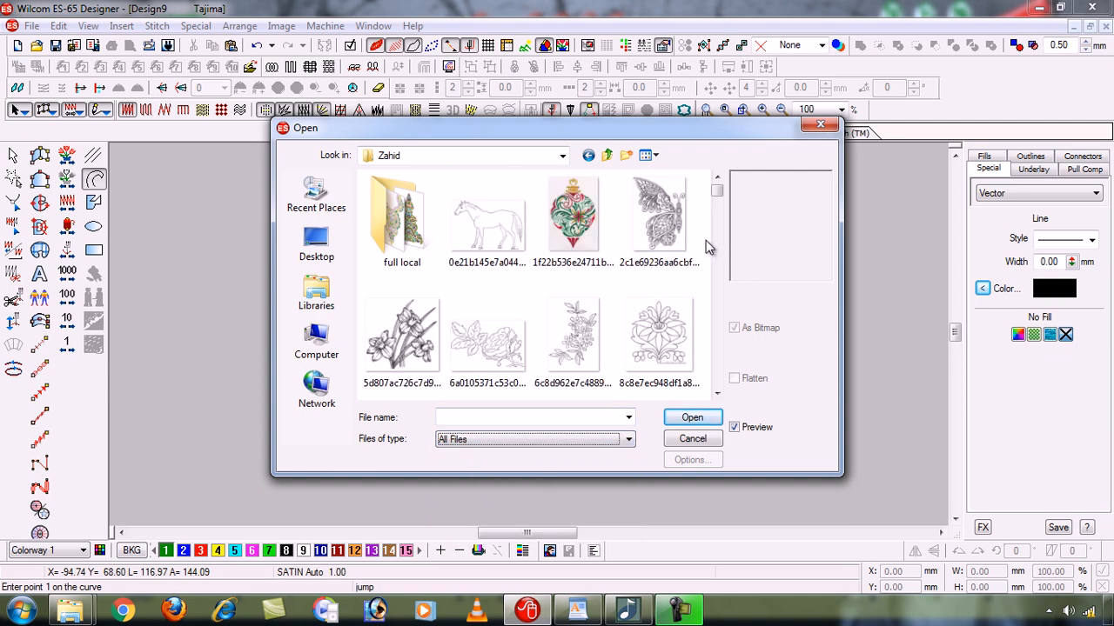
{"action": "left_click_drag", "start_coordinate": [719, 194], "coordinate": [720, 387]}
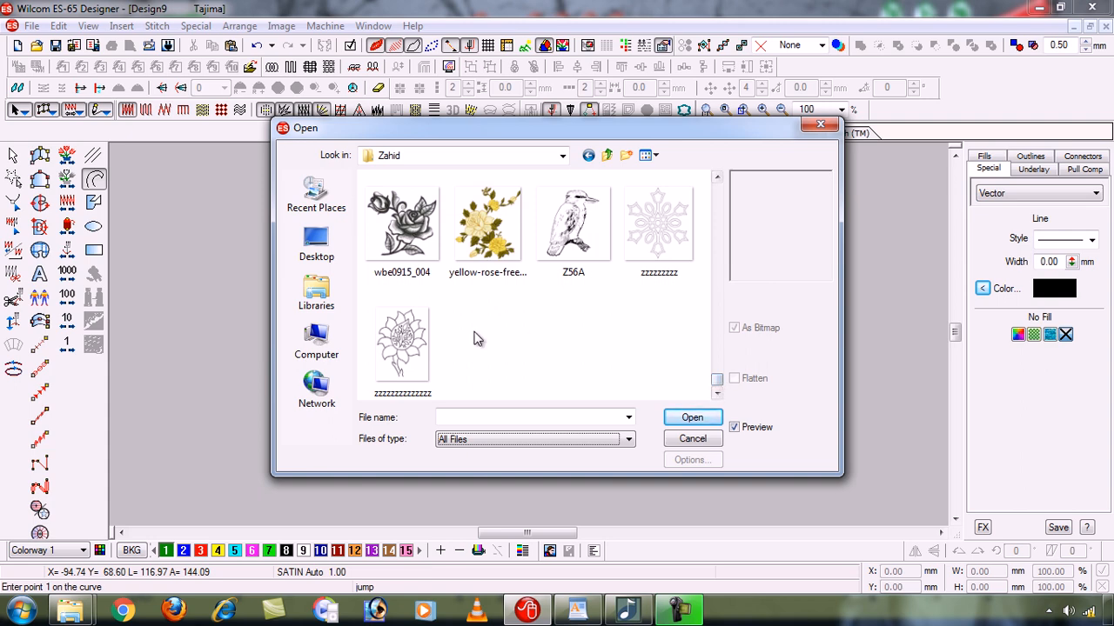
{"action": "double_click", "coordinate": [396, 351]}
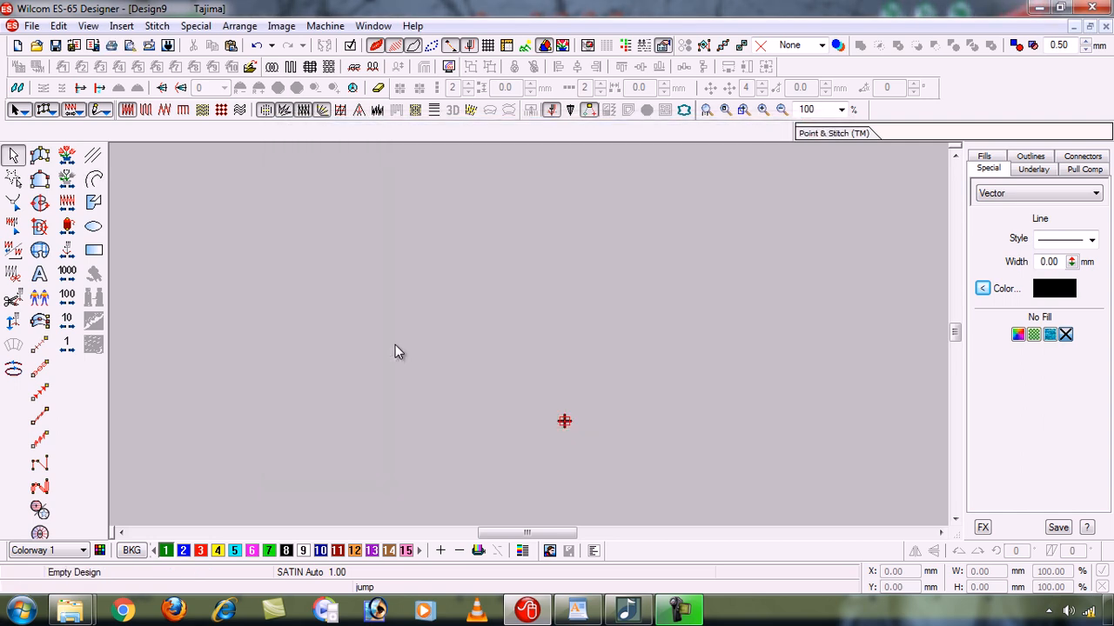
{"action": "left_click", "coordinate": [524, 49]}
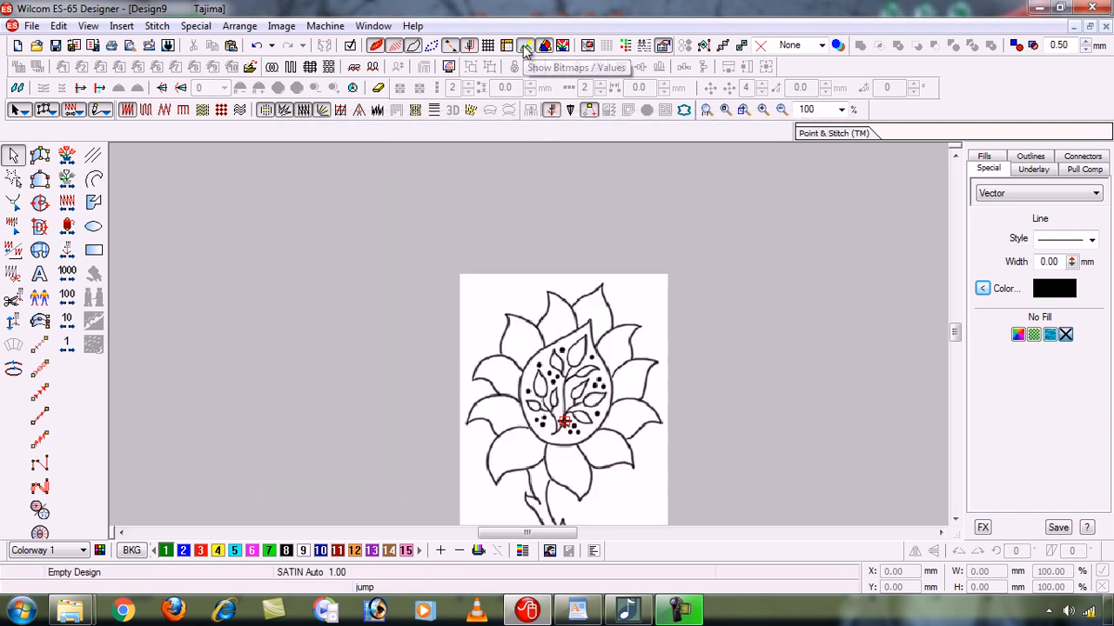
{"action": "key", "text": "0"}
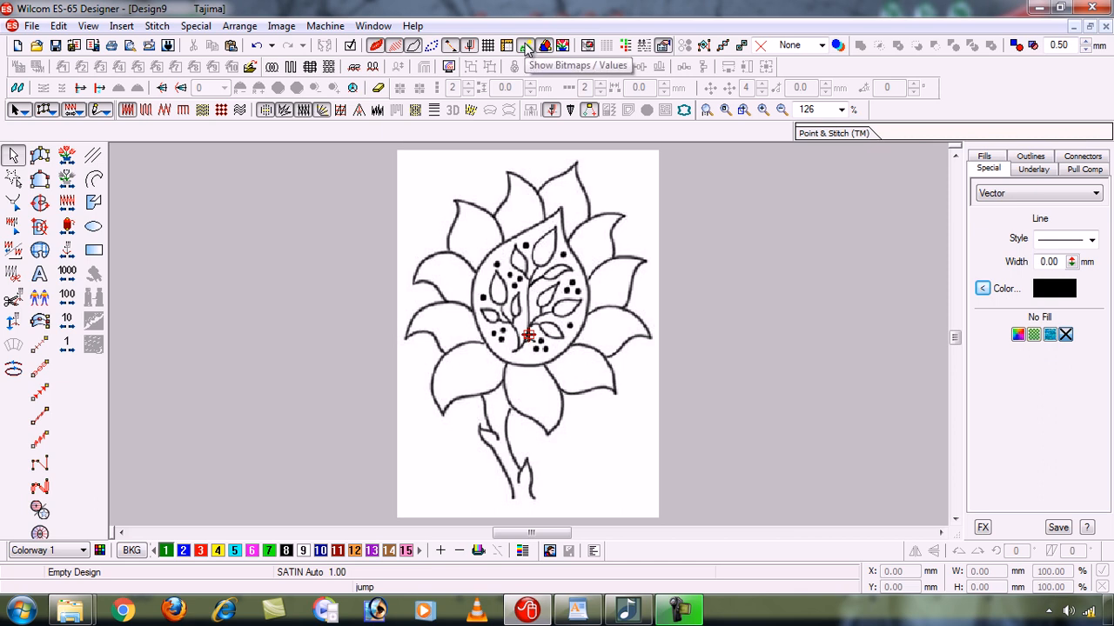
- Toggle the sunflower bitmap's display off and on several times, ending with the image shown
{"action": "key", "text": "d"}
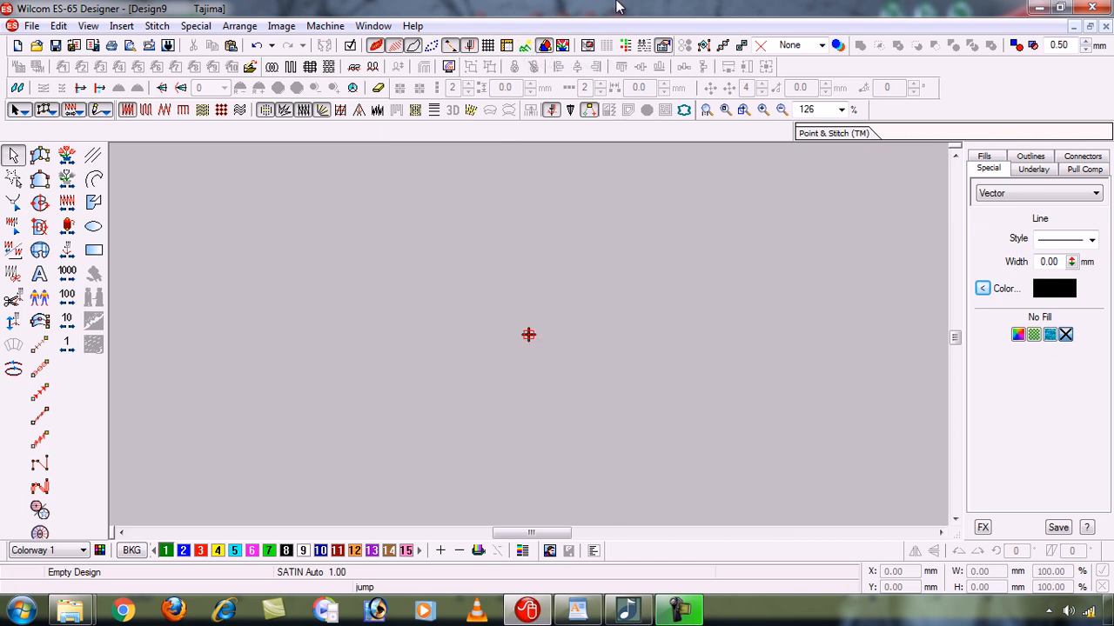
{"action": "key", "text": "d"}
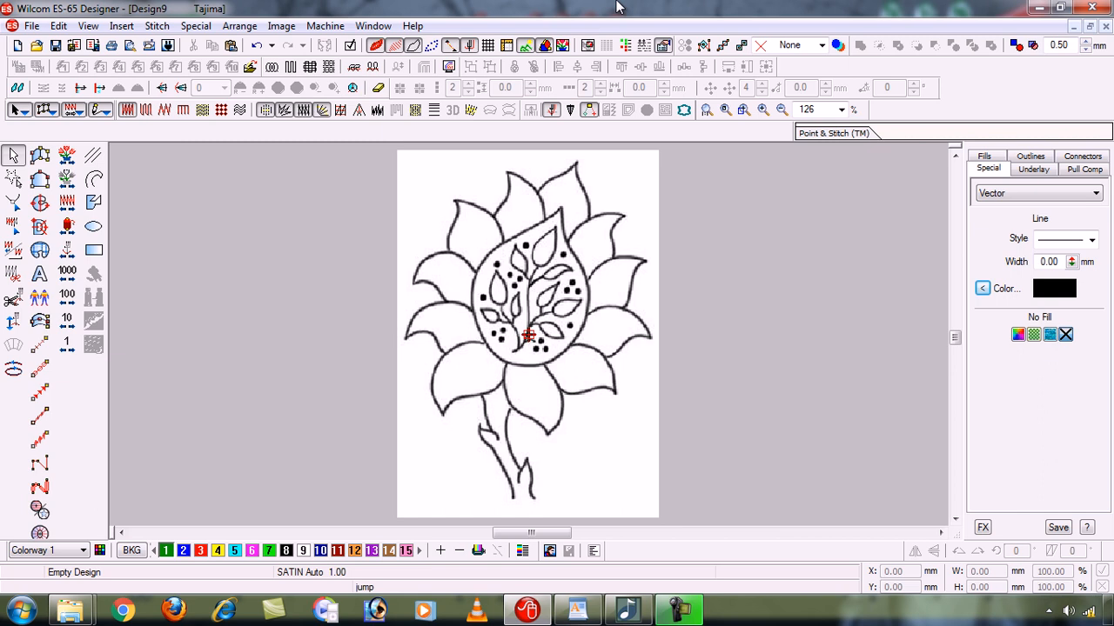
{"action": "key", "text": "d"}
{"action": "key", "text": "d"}
{"action": "key", "text": "d"}
{"action": "key", "text": "d"}
- Set the Polyline line color to red (255, 0, 0), and try a first point at the lower-left petal's inner corner
{"action": "left_click", "coordinate": [94, 180]}
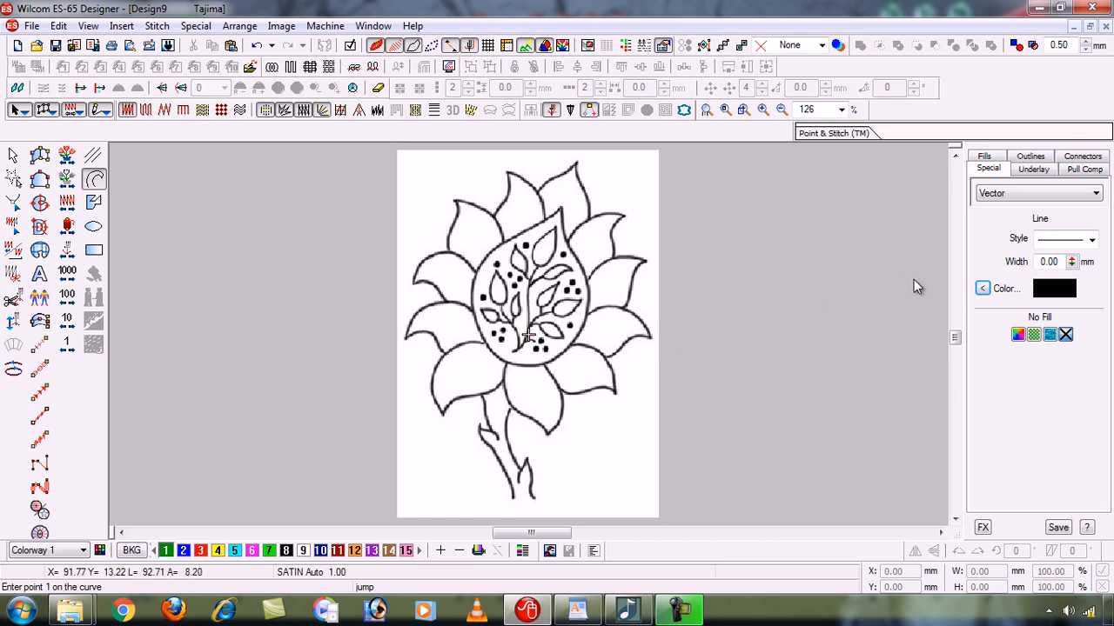
{"action": "left_click", "coordinate": [986, 286]}
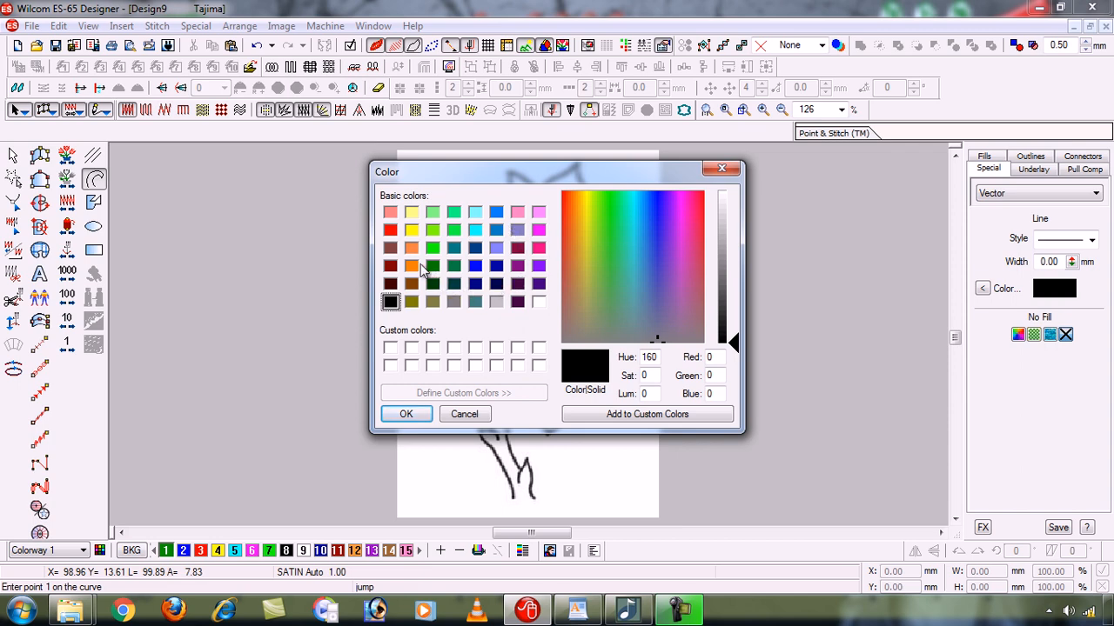
{"action": "left_click", "coordinate": [389, 231]}
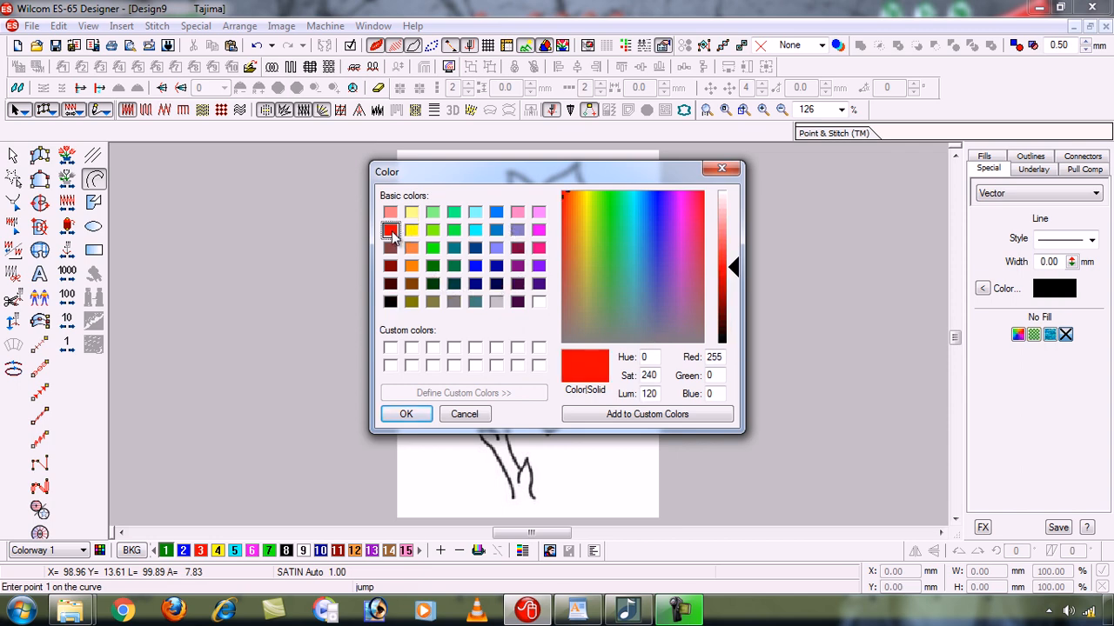
{"action": "left_click", "coordinate": [406, 415]}
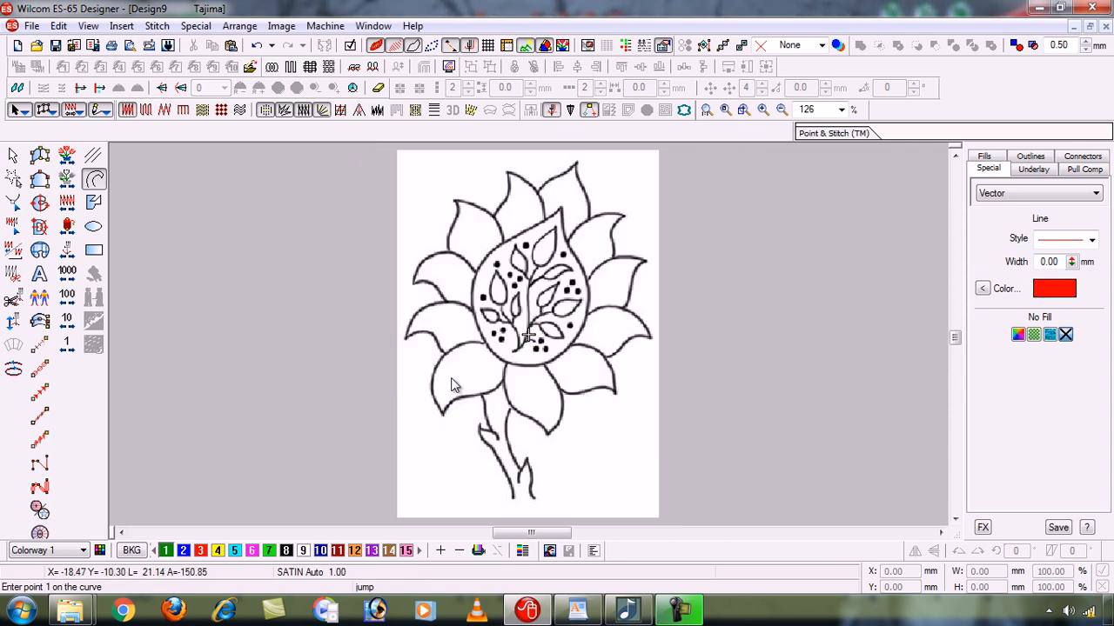
{"action": "left_click", "coordinate": [504, 382]}
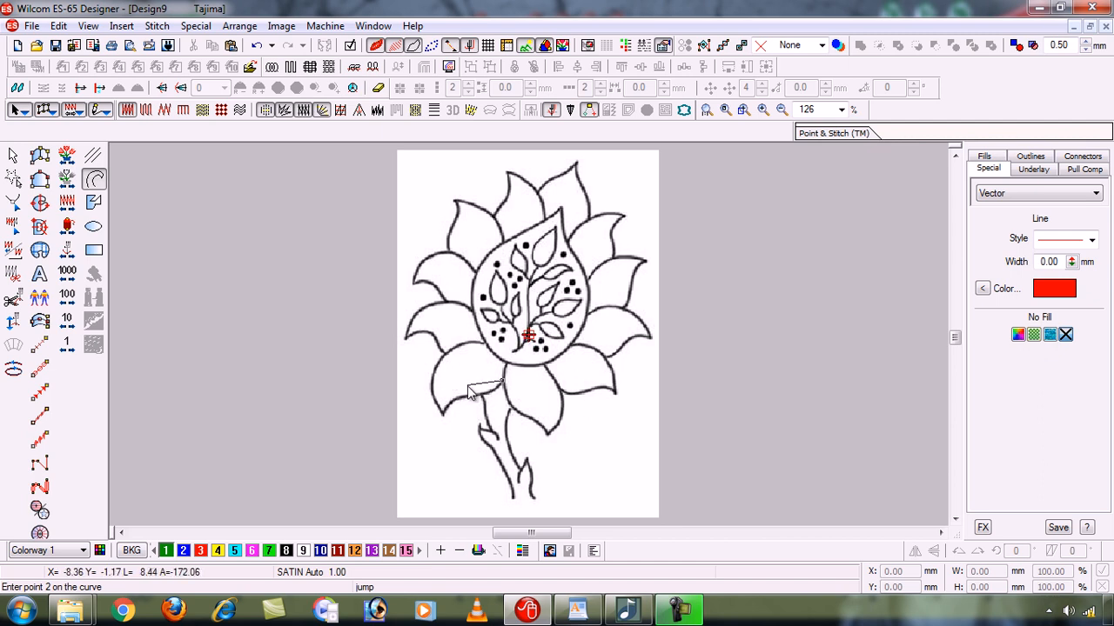
{"action": "key", "text": "Escape"}
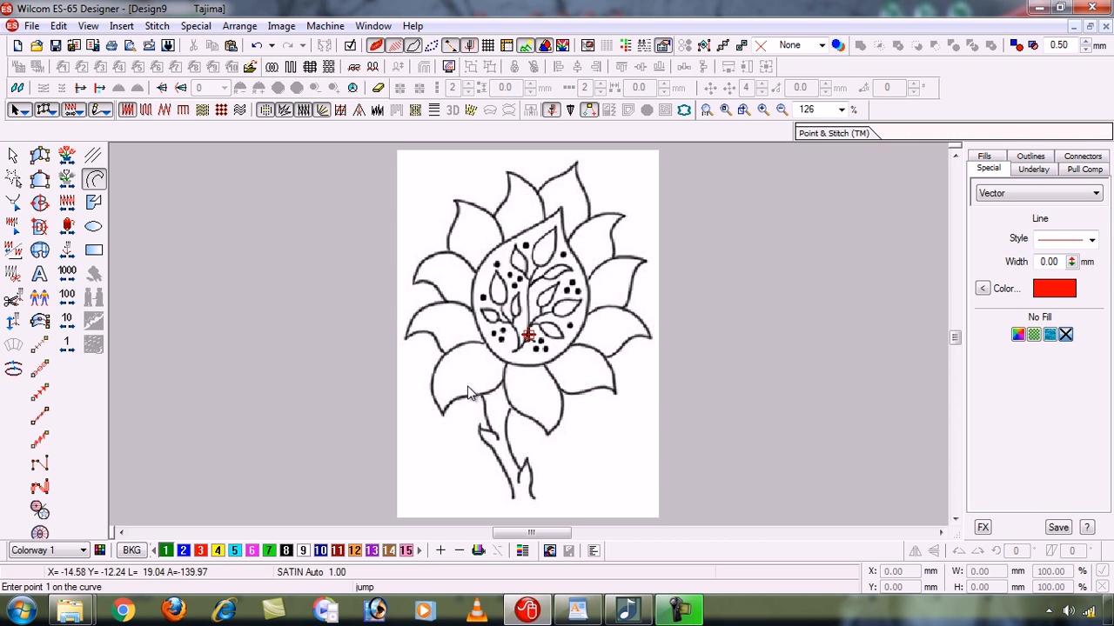
- Zoom in step by step on the sunflower image around the design origin, up to 16076%
{"action": "key", "text": "z"}
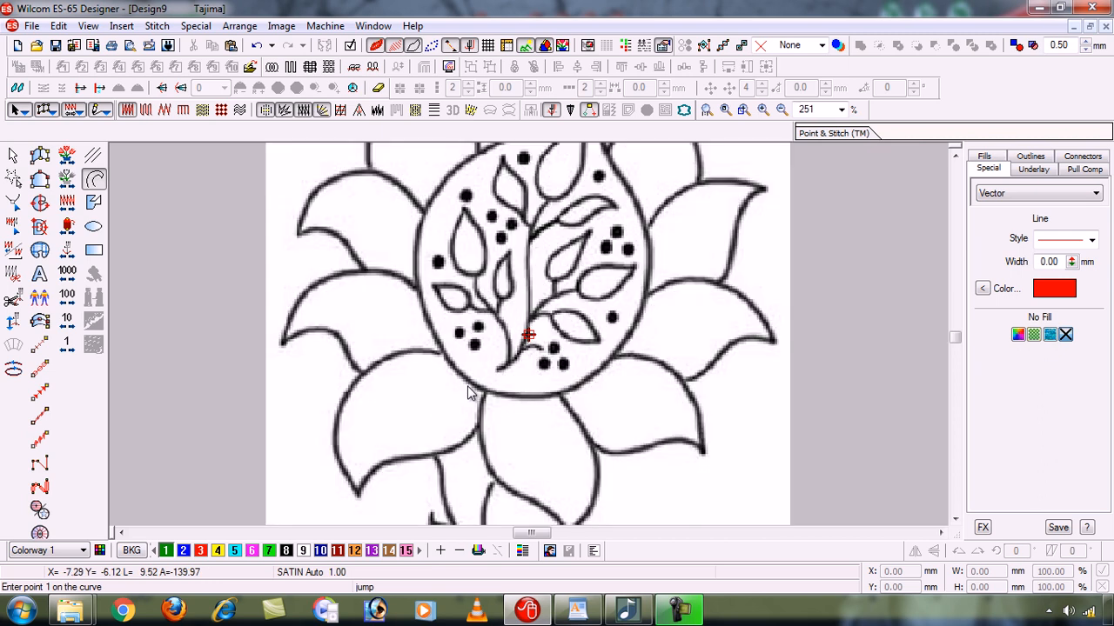
{"action": "key", "text": "z"}
{"action": "key", "text": "z"}
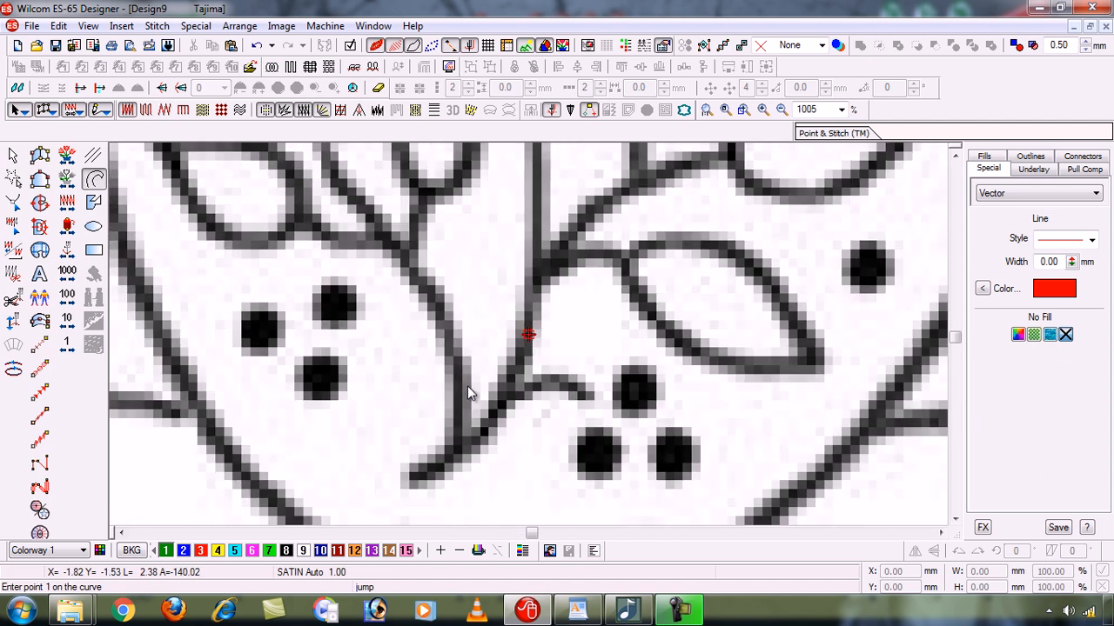
{"action": "key", "text": "z"}
{"action": "key", "text": "z"}
{"action": "key", "text": "z"}
{"action": "key", "text": "z"}
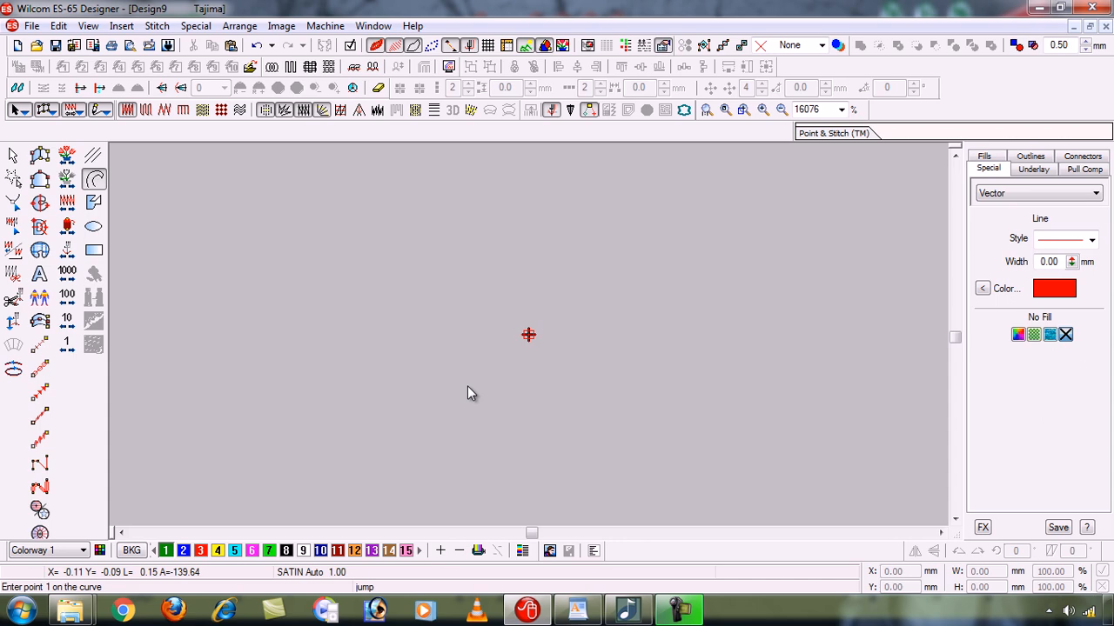
- Zoom out from the magnified pixels step by step until the sunflower image is shown at 16%
{"action": "key", "text": "shift+z"}
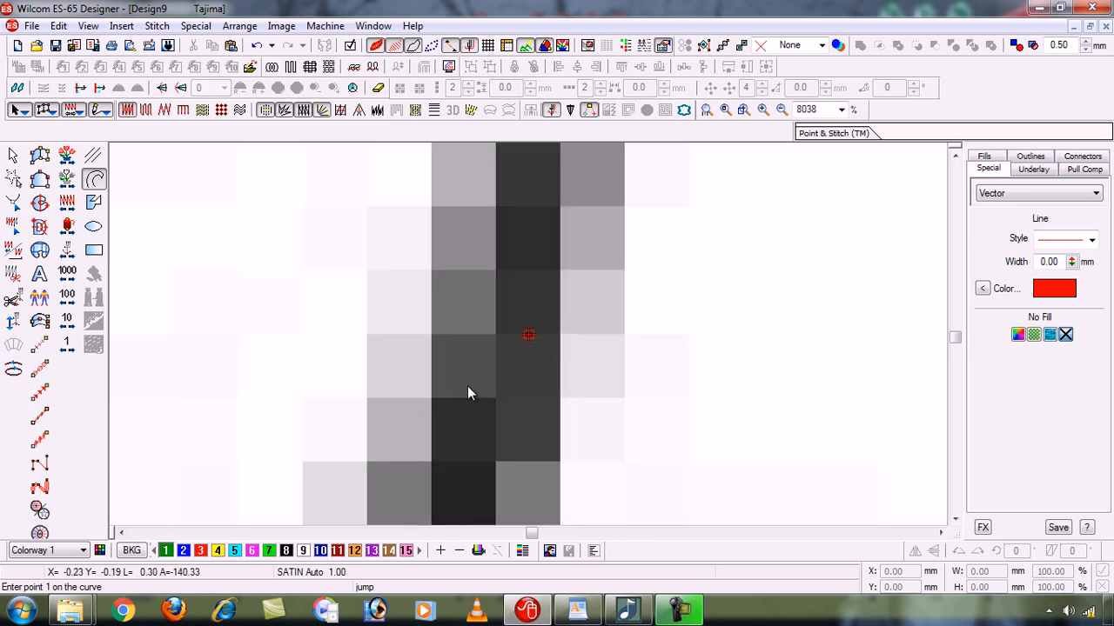
{"action": "key", "text": "shift+z"}
{"action": "key", "text": "shift+z"}
{"action": "key", "text": "shift+z"}
{"action": "key", "text": "shift+z"}
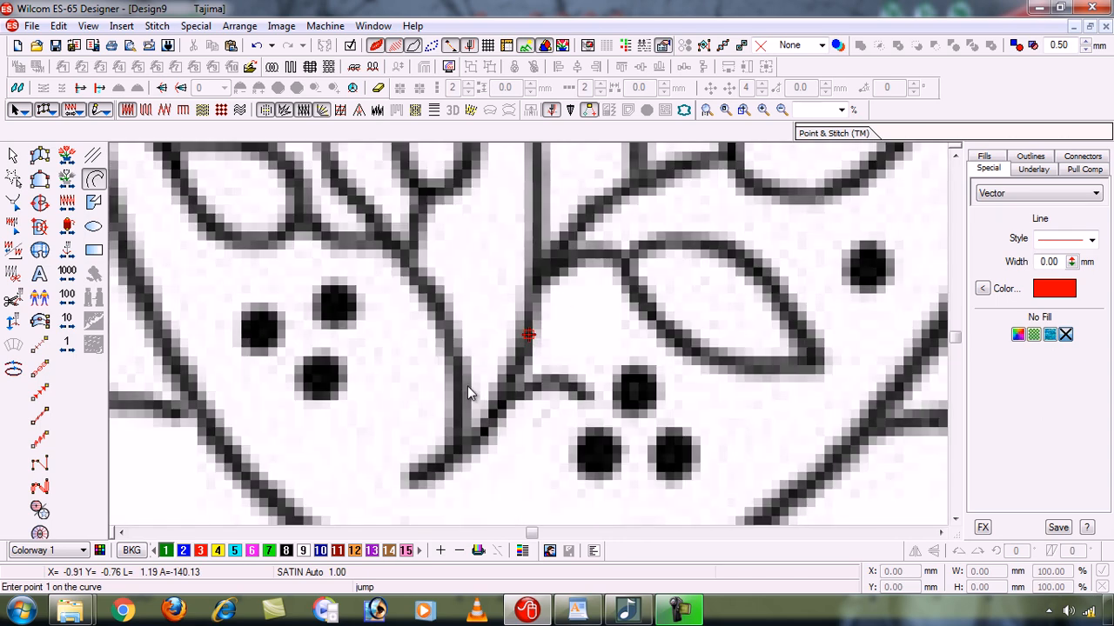
{"action": "key", "text": "shift+z"}
{"action": "key", "text": "shift+z"}
{"action": "key", "text": "shift+z"}
{"action": "key", "text": "shift+z"}
{"action": "key", "text": "shift+z"}
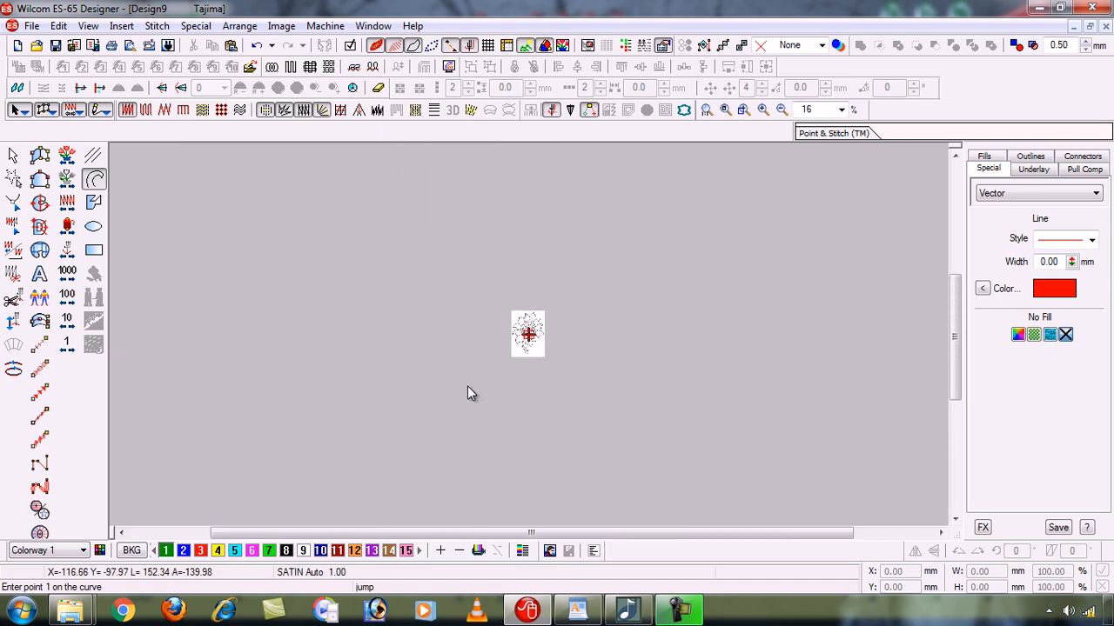
- Enlarge the flower's centre again in successive zoom steps, up to 4019%
{"action": "key", "text": "z"}
{"action": "key", "text": "z"}
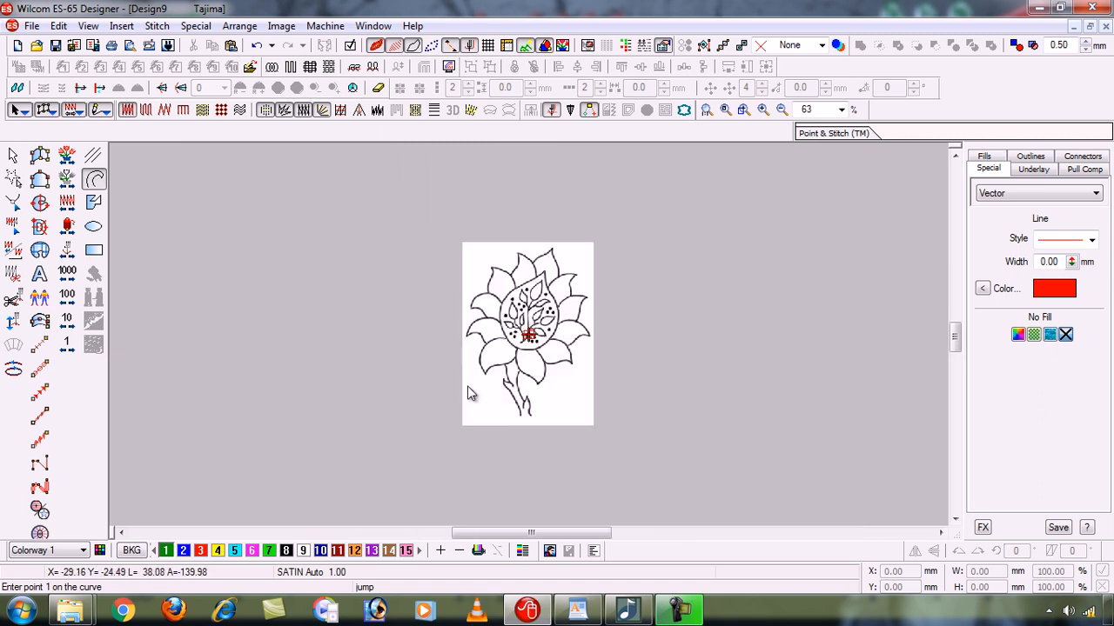
{"action": "key", "text": "z"}
{"action": "key", "text": "z"}
{"action": "key", "text": "z"}
{"action": "key", "text": "z"}
{"action": "key", "text": "z"}
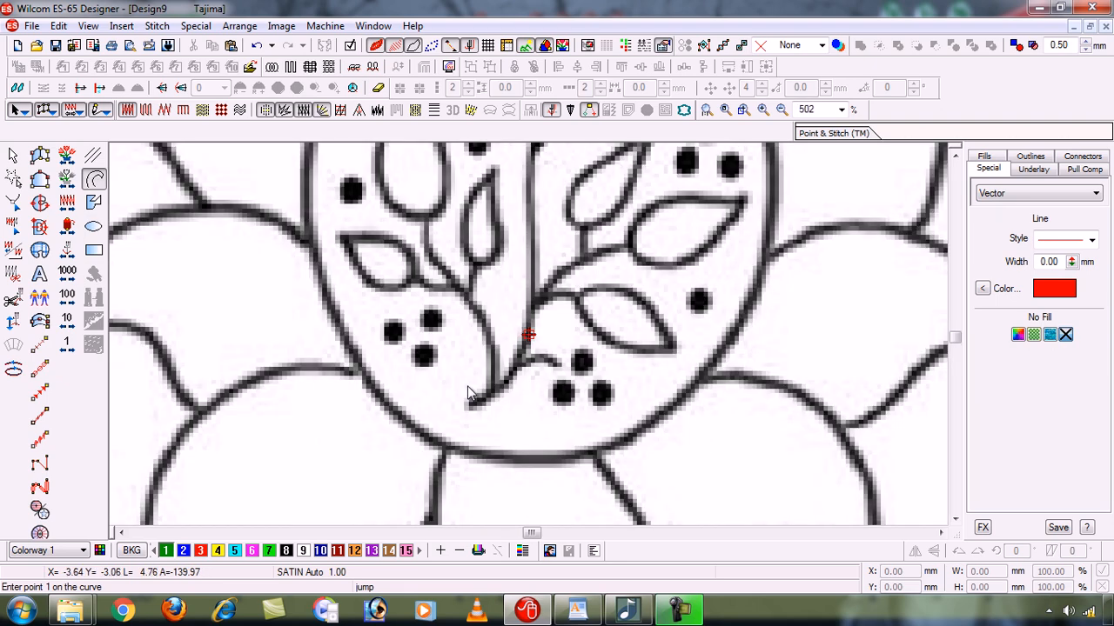
{"action": "key", "text": "z"}
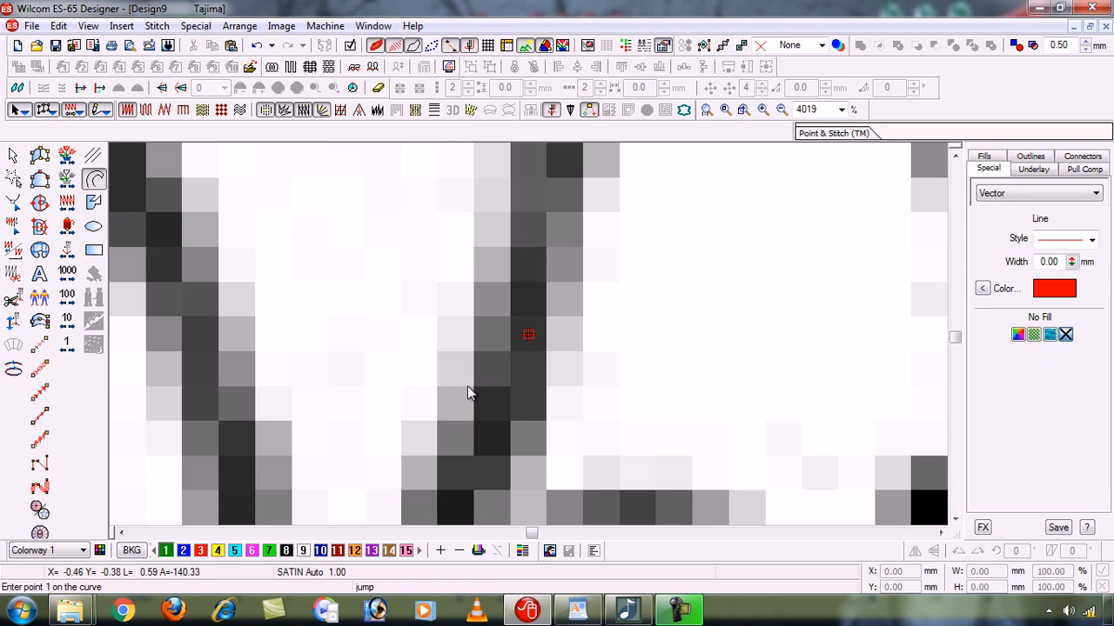
- Reduce the view in steps to 63%, and bring the sunflower back to 126%
{"action": "key", "text": "shift+z"}
{"action": "key", "text": "shift+z"}
{"action": "key", "text": "shift+z"}
{"action": "key", "text": "shift+z"}
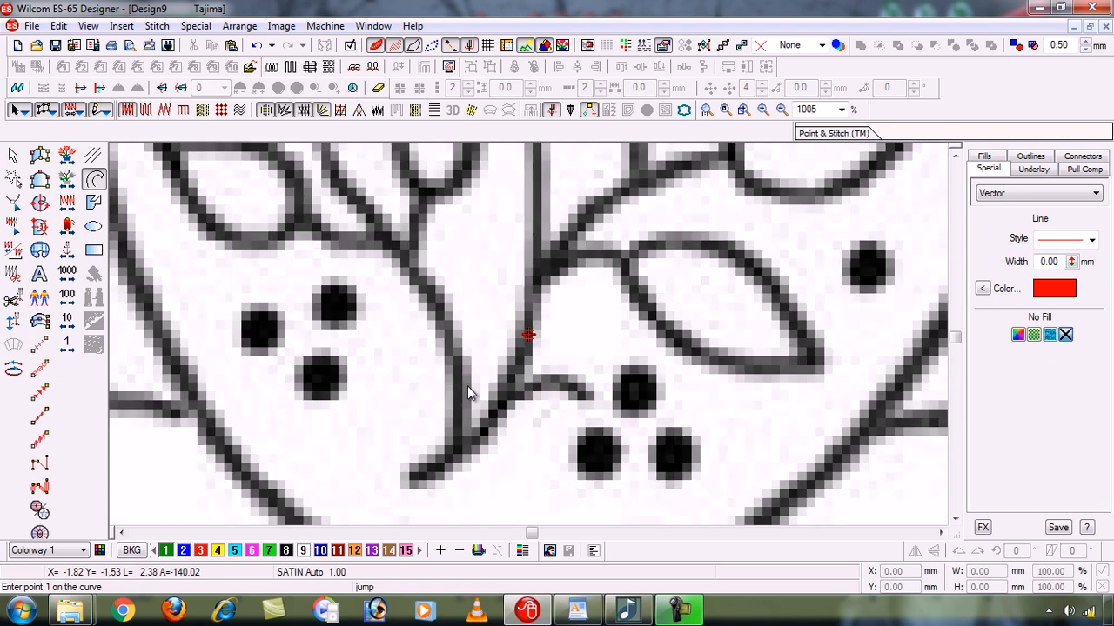
{"action": "key", "text": "shift+z"}
{"action": "key", "text": "shift+z"}
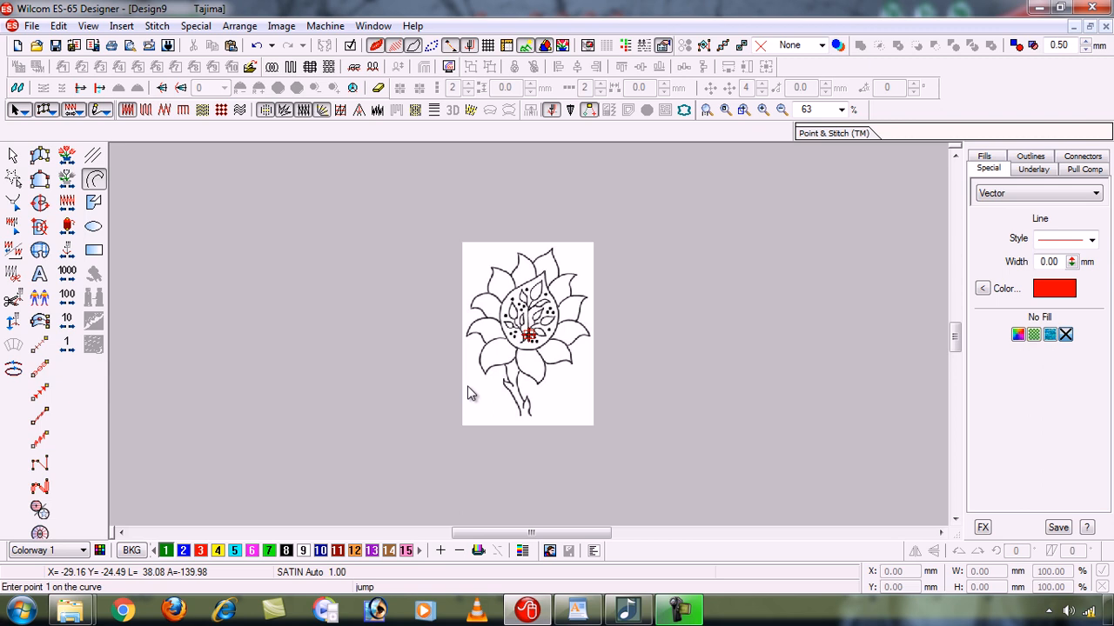
{"action": "key", "text": "z"}
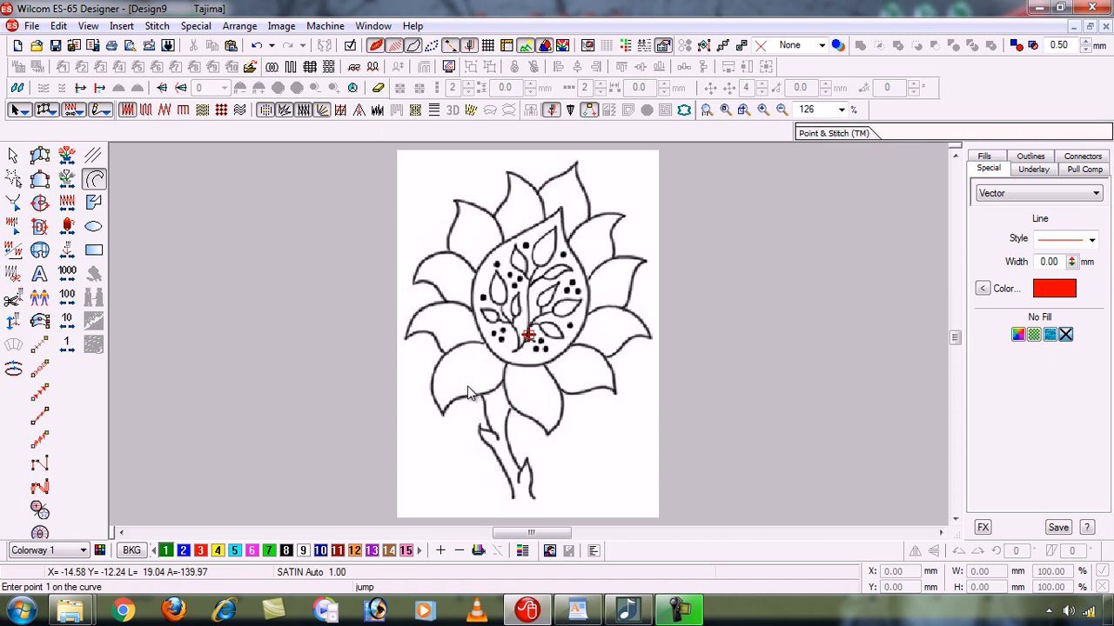
- Pan sideways until the sunflower is out of view, and restore the view of the whole image
{"action": "left_click", "coordinate": [292, 533]}
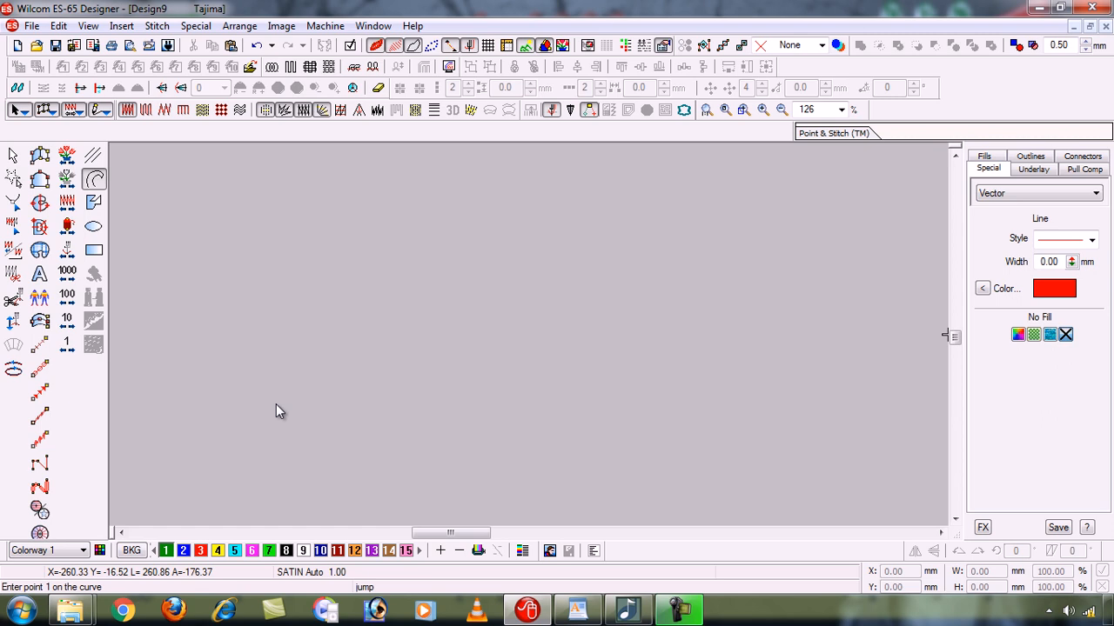
{"action": "key", "text": "0"}
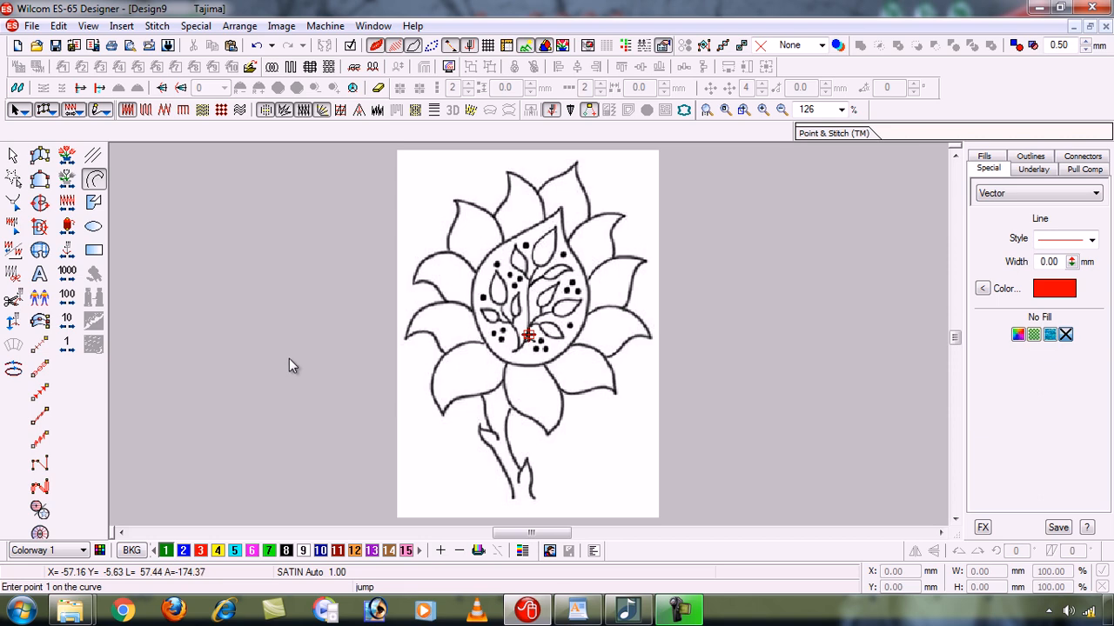
- Zoom in on the flower's centre to 502%, and zoom back out to the whole sunflower at 126%
{"action": "key", "text": "z"}
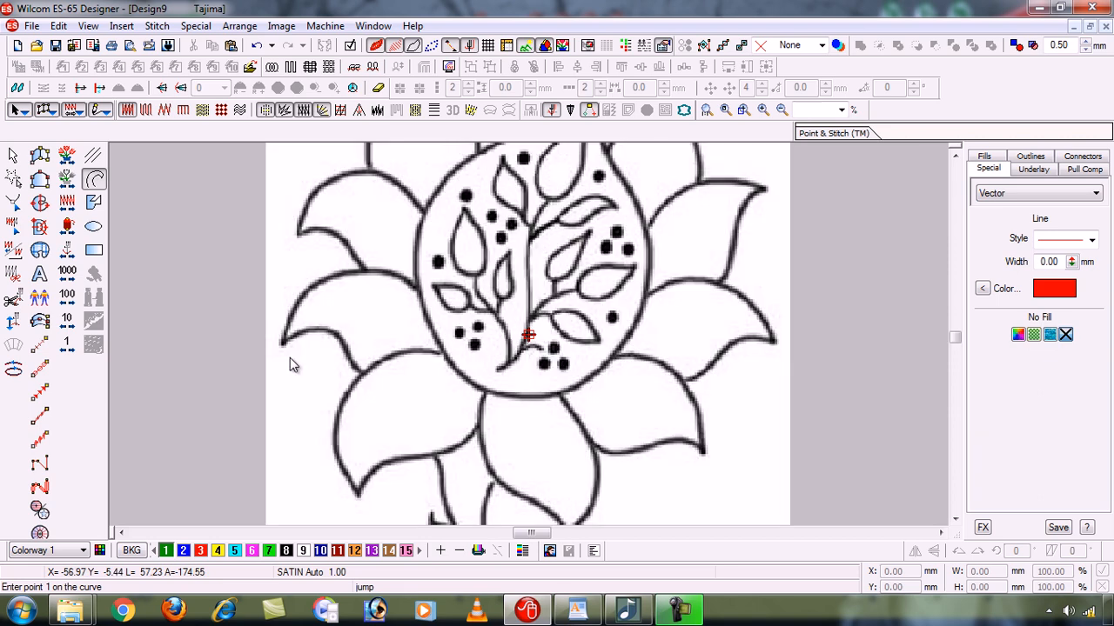
{"action": "key", "text": "z"}
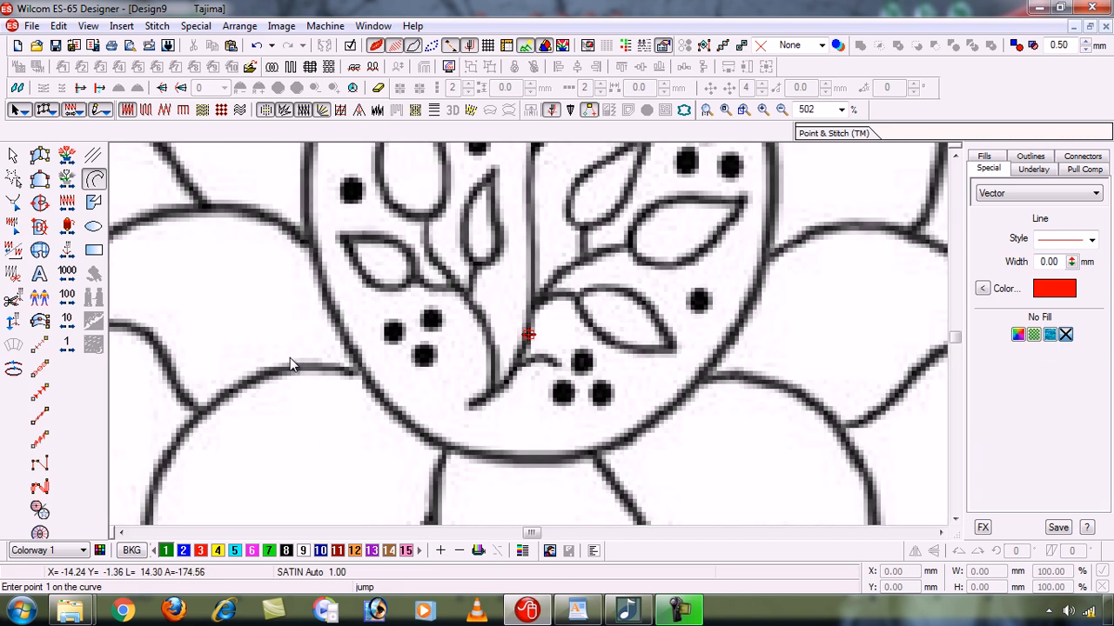
{"action": "key", "text": "shift+z"}
{"action": "key", "text": "shift+z"}
{"action": "key", "text": "shift+z"}
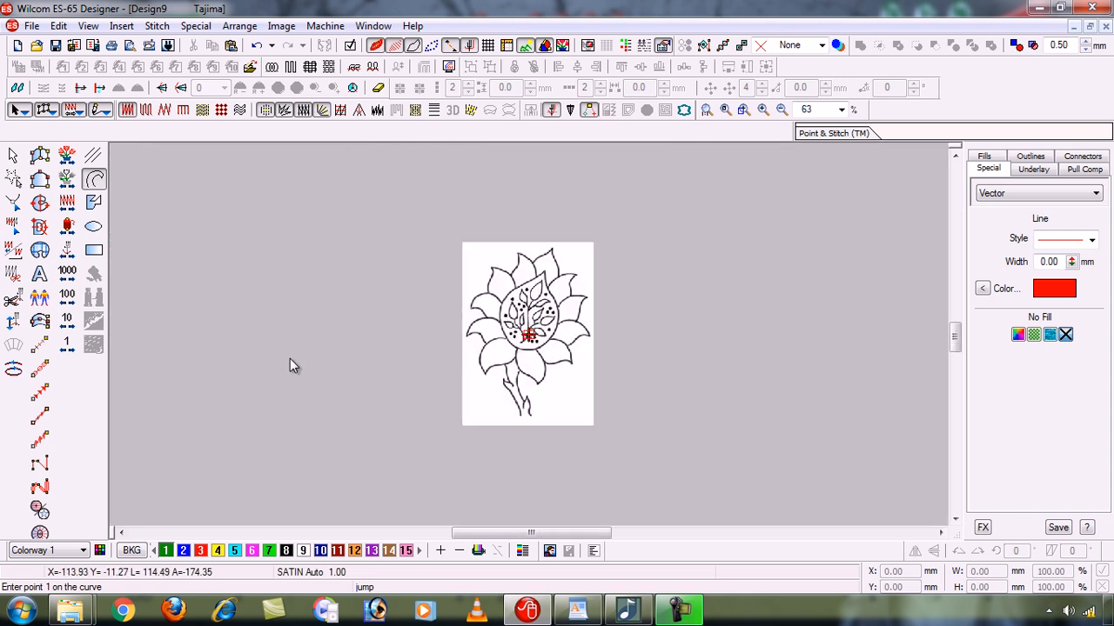
{"action": "key", "text": "z"}
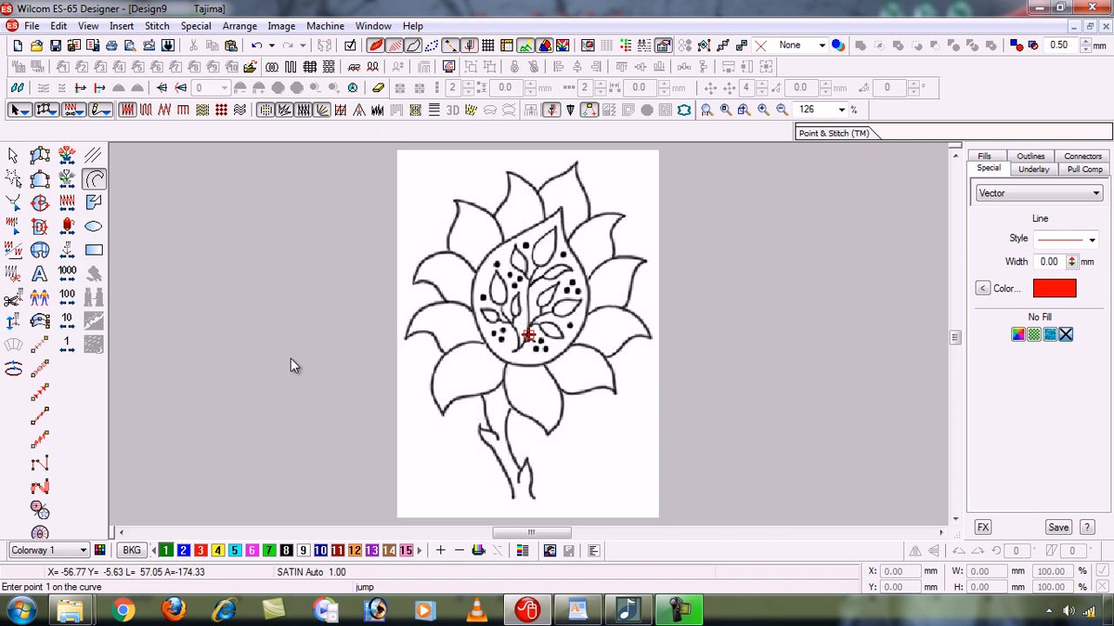
- Magnify the lower-left petal by drawing a zoom box around it
{"action": "key", "text": "b"}
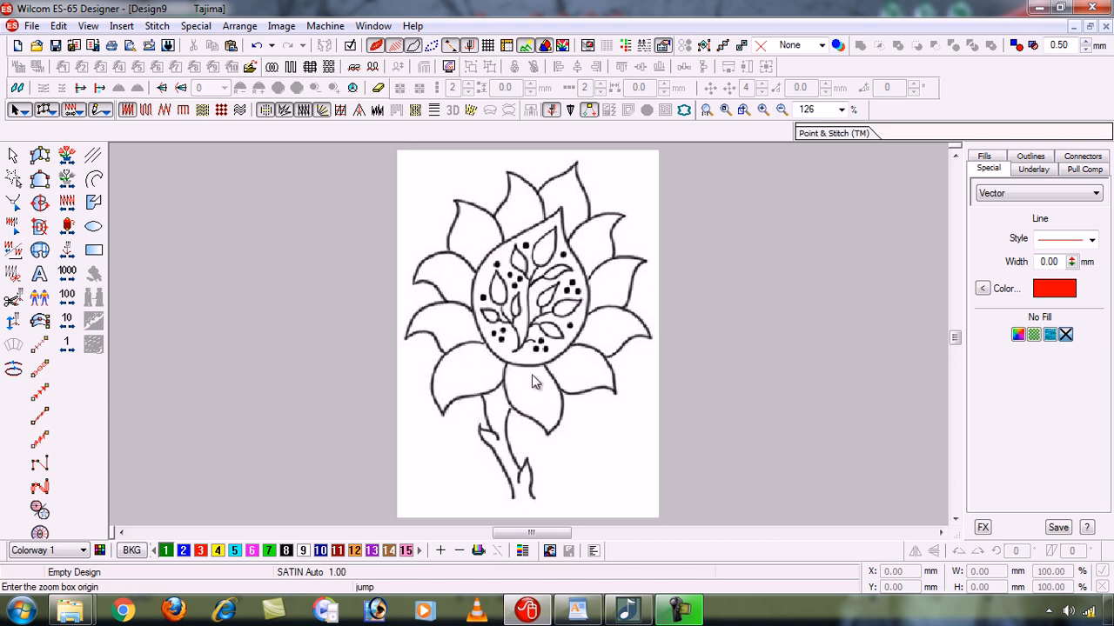
{"action": "scroll", "coordinate": [532, 376], "scroll_direction": "up", "scroll_amount": 4}
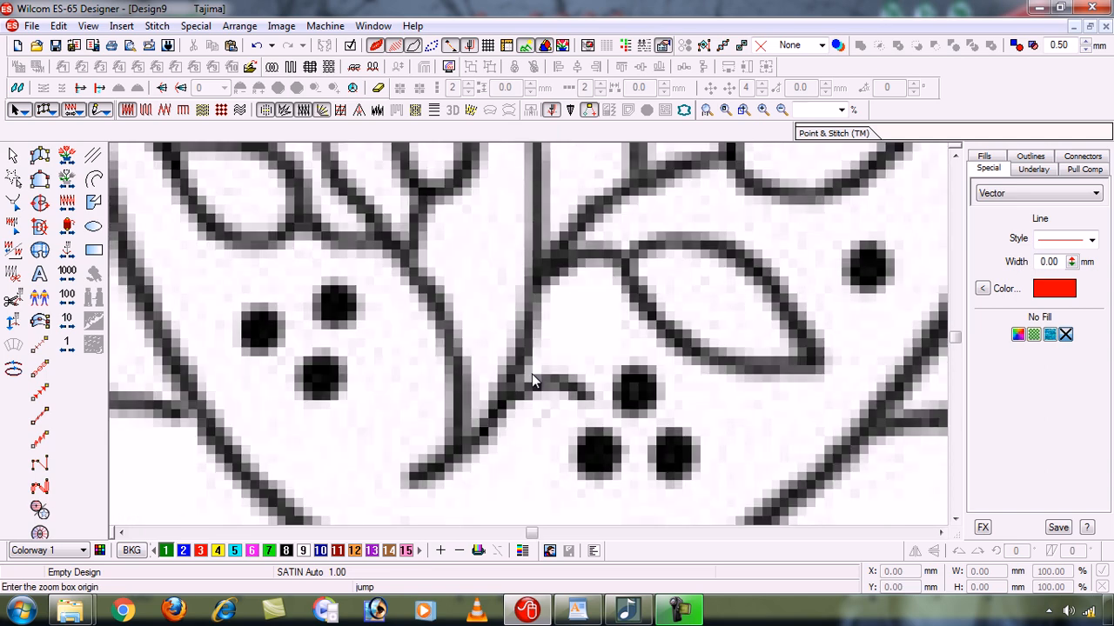
{"action": "scroll", "coordinate": [532, 380], "scroll_direction": "down", "scroll_amount": 5}
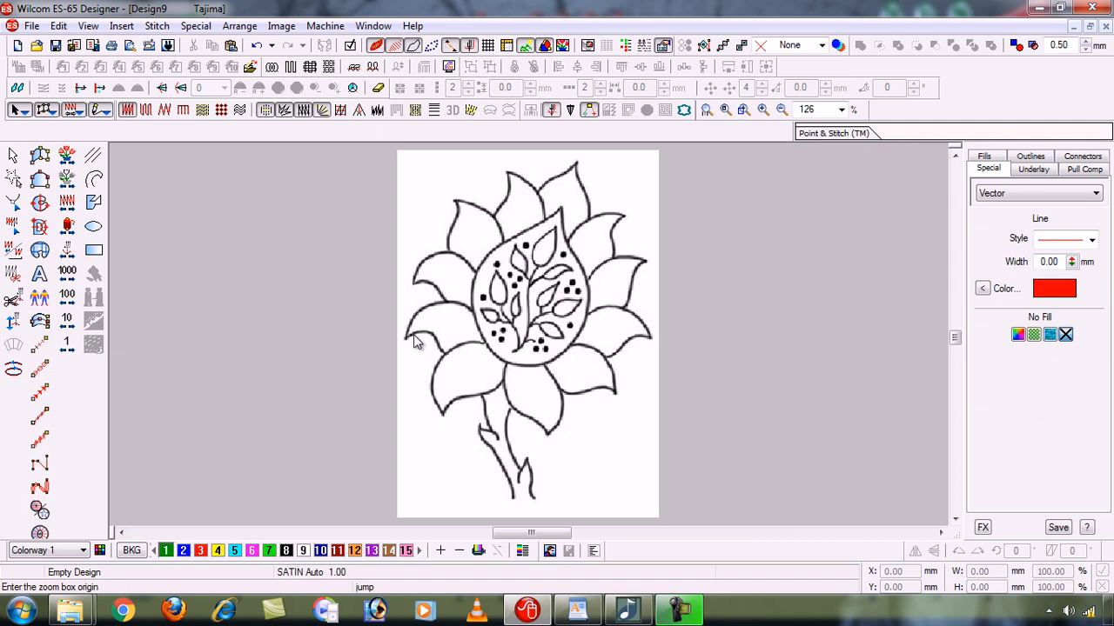
{"action": "mouse_move", "coordinate": [413, 335]}
{"action": "left_mouse_down"}
{"action": "mouse_move", "coordinate": [469, 391]}
{"action": "mouse_move", "coordinate": [509, 411]}
{"action": "mouse_move", "coordinate": [513, 432]}
{"action": "left_mouse_up"}
{"action": "mouse_move", "coordinate": [513, 425]}
{"action": "left_mouse_down"}
{"action": "mouse_move", "coordinate": [432, 339]}
{"action": "mouse_move", "coordinate": [495, 380]}
{"action": "mouse_move", "coordinate": [509, 432]}
{"action": "left_mouse_up"}
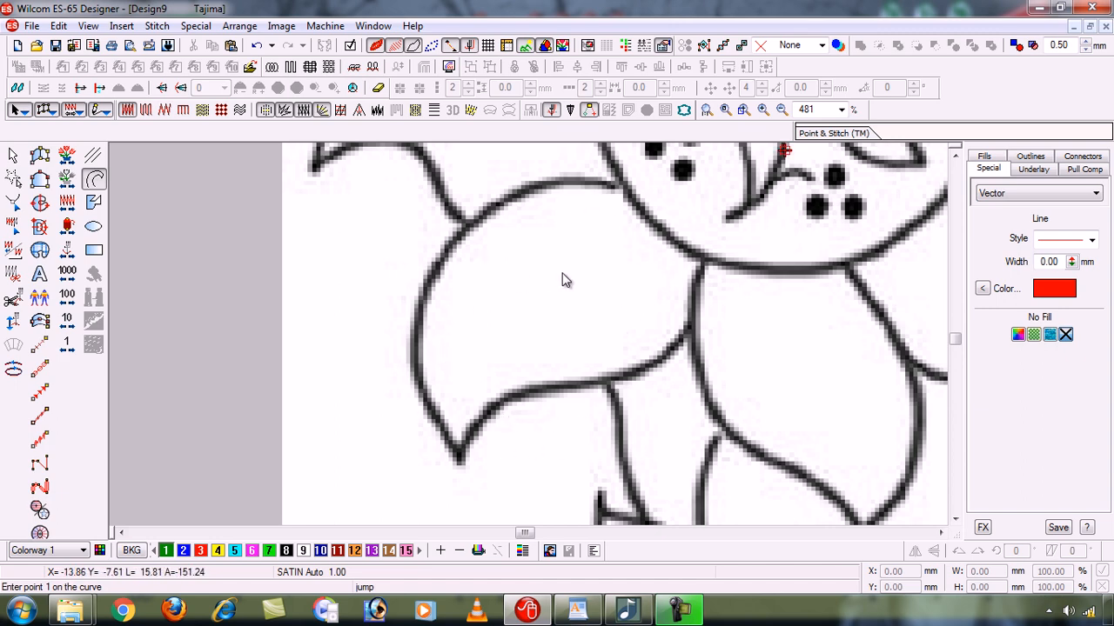
- Show the whole sunflower and repeat the box zoom on the lower-left petal, reaching 521%
{"action": "key", "text": "0"}
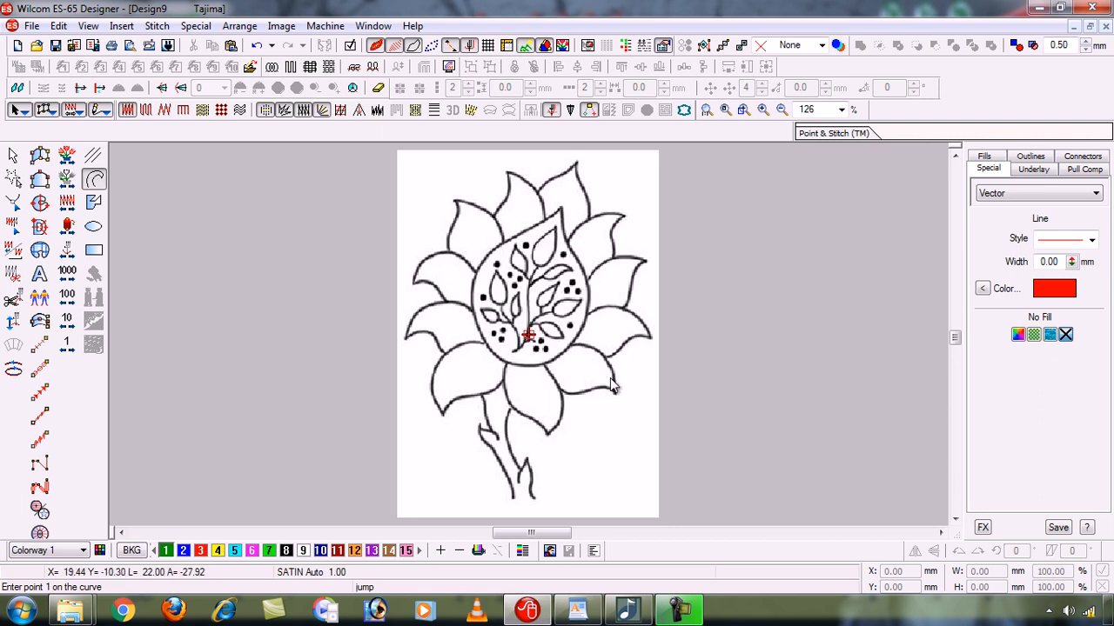
{"action": "key", "text": "b"}
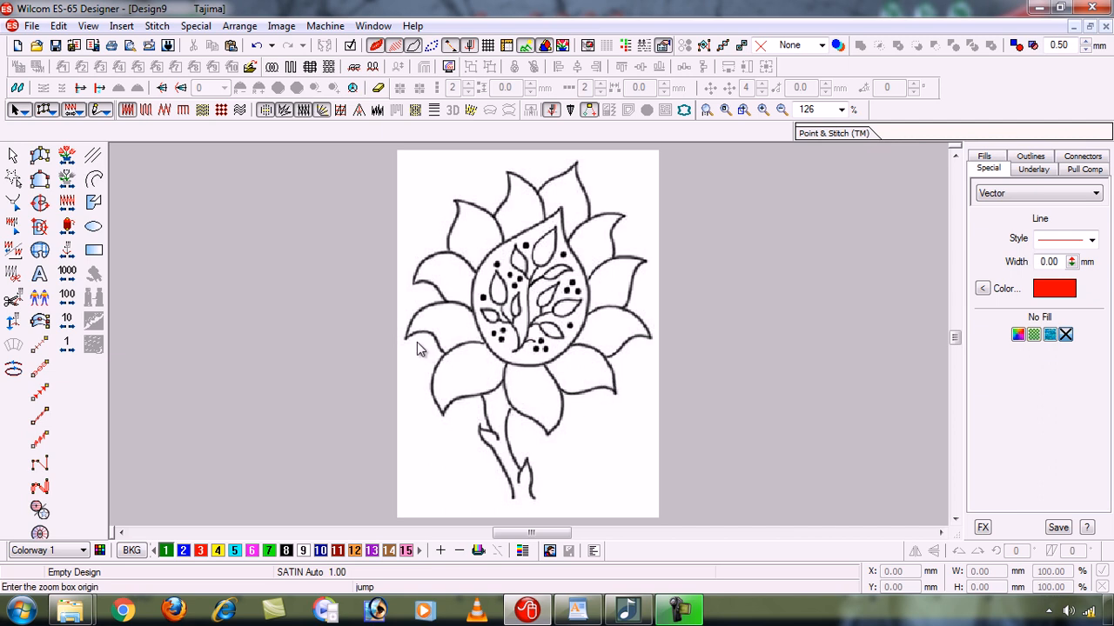
{"action": "left_click_drag", "start_coordinate": [417, 345], "coordinate": [511, 429]}
{"action": "left_click_drag", "start_coordinate": [511, 430], "coordinate": [514, 440]}
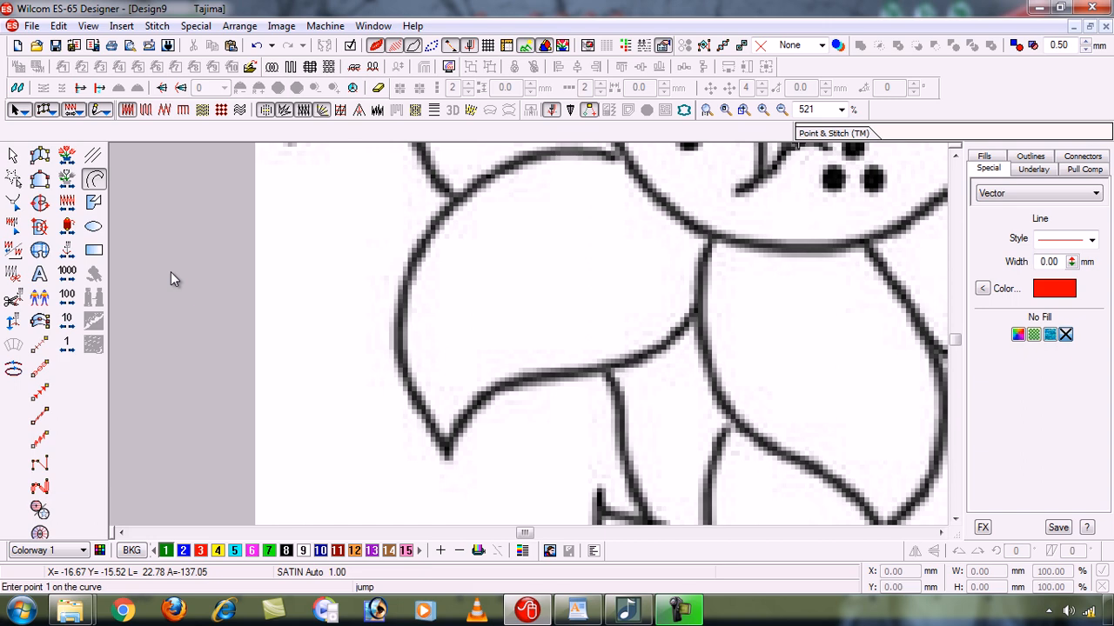
- Return to the whole image, and box-zoom onto the stem and its small leaves, reduced to 323%
{"action": "key", "text": "0"}
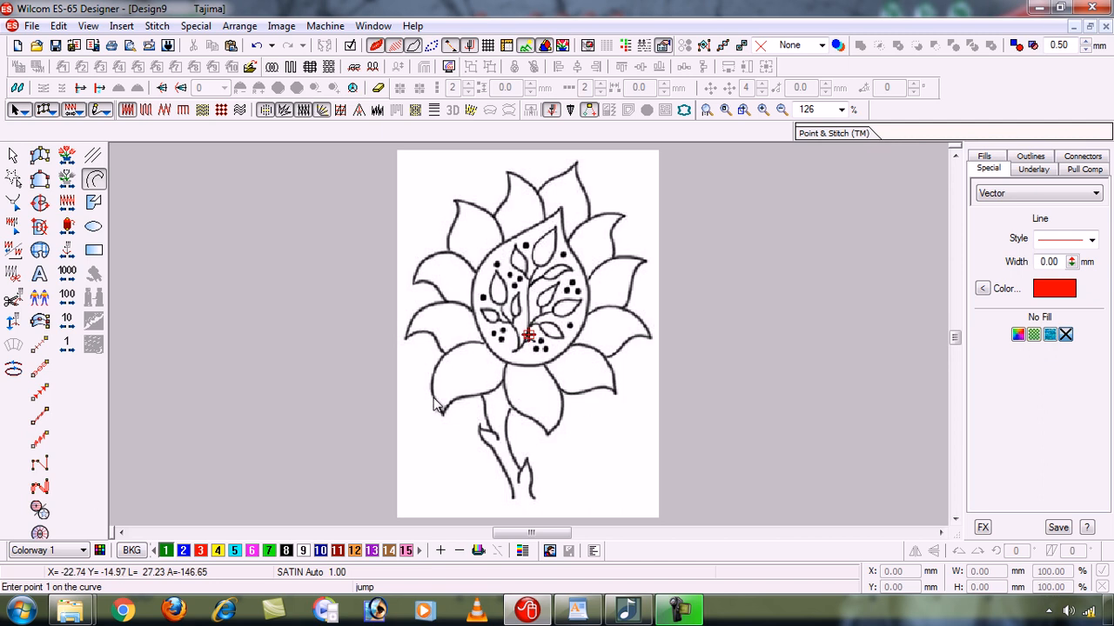
{"action": "key", "text": "b"}
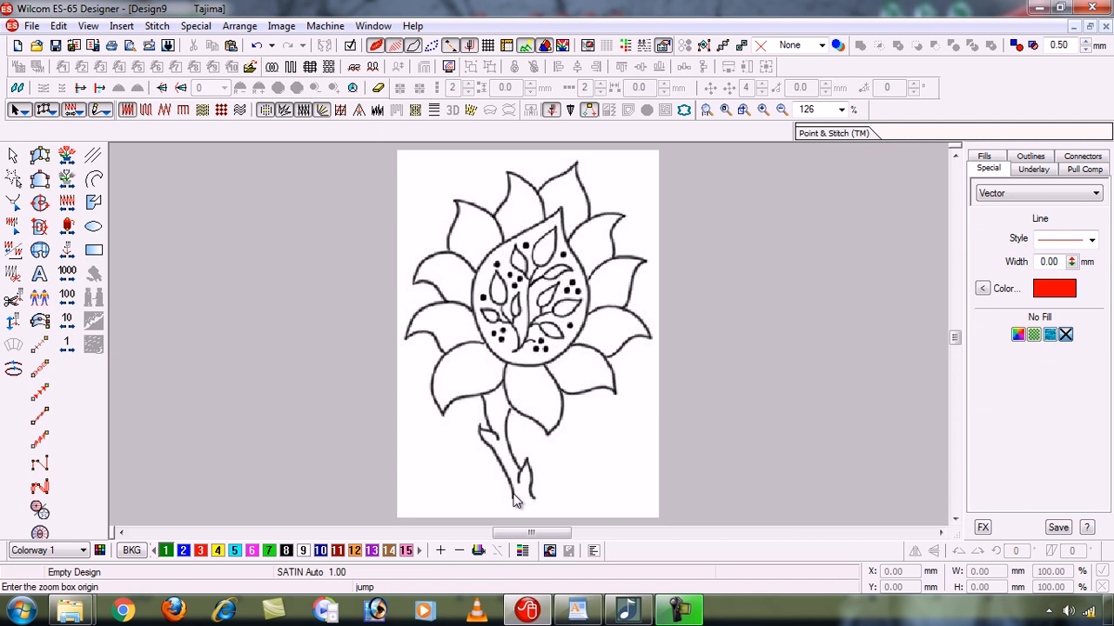
{"action": "left_click_drag", "start_coordinate": [470, 440], "coordinate": [541, 425]}
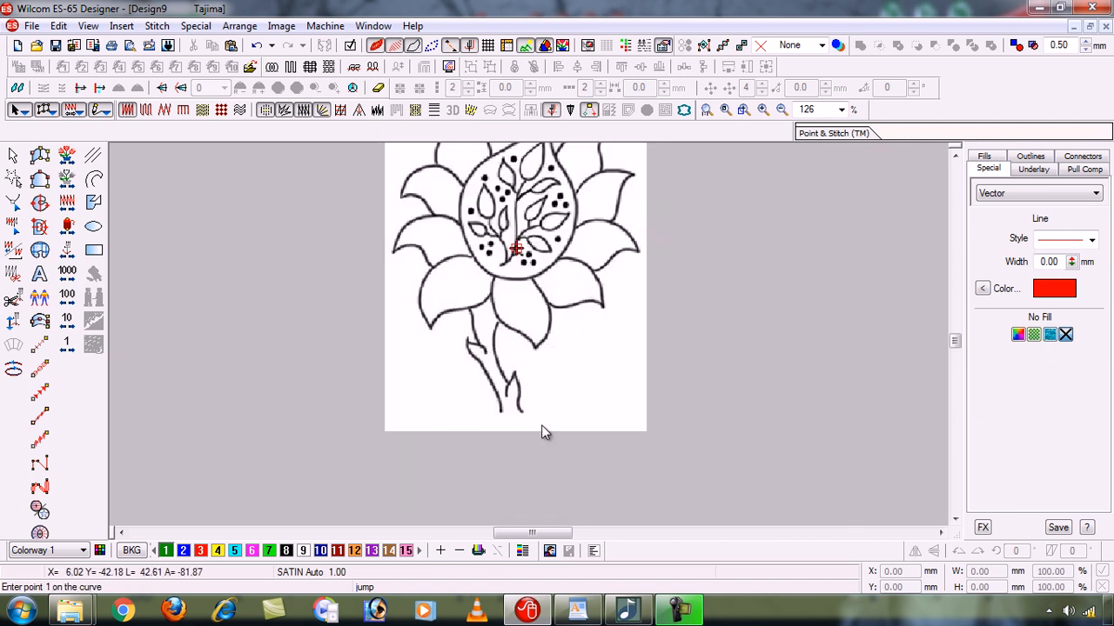
{"action": "key", "text": "shift+z"}
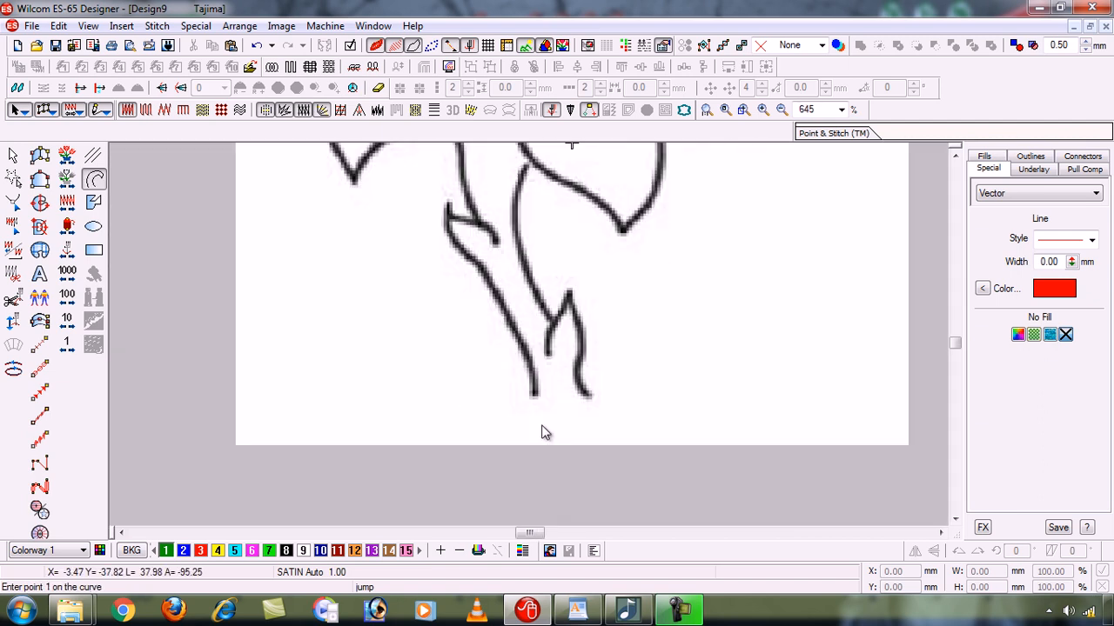
{"action": "left_click", "coordinate": [955, 155]}
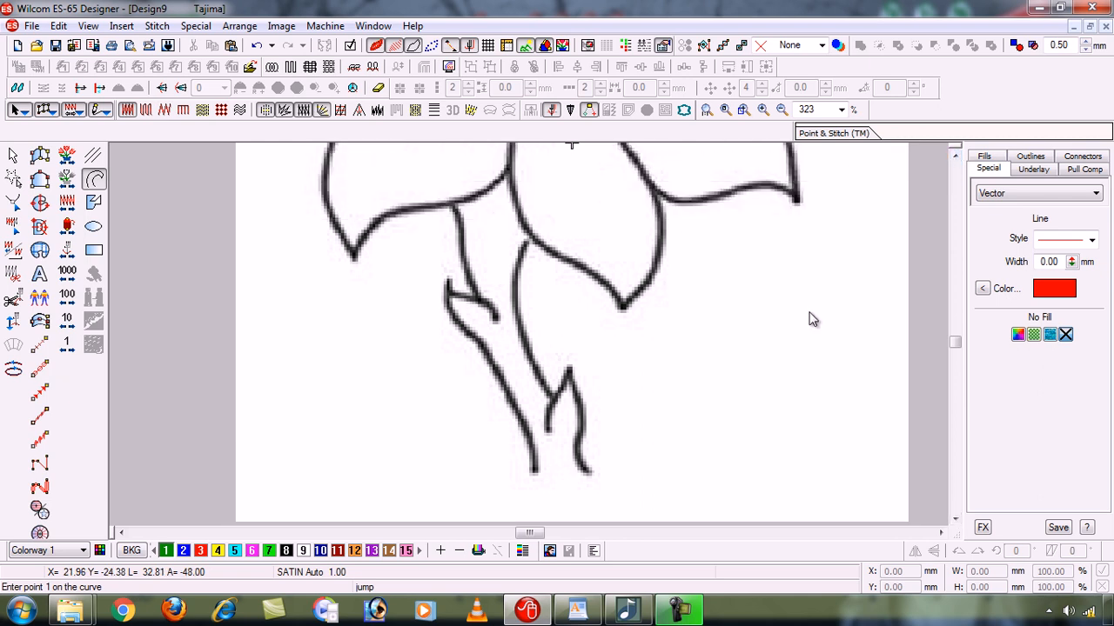
- Zoom in on the stem outline to 5161% and pan along it vertically and sideways
{"action": "key", "text": "z"}
{"action": "key", "text": "z"}
{"action": "key", "text": "z"}
{"action": "key", "text": "z"}
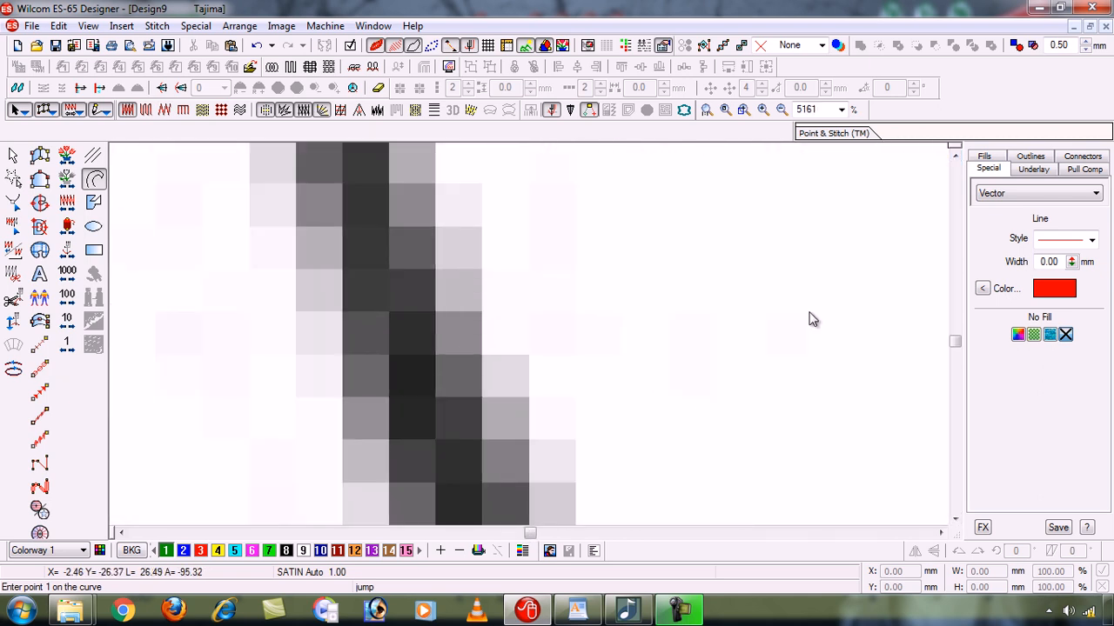
{"action": "left_click", "coordinate": [955, 519]}
{"action": "left_click", "coordinate": [955, 519]}
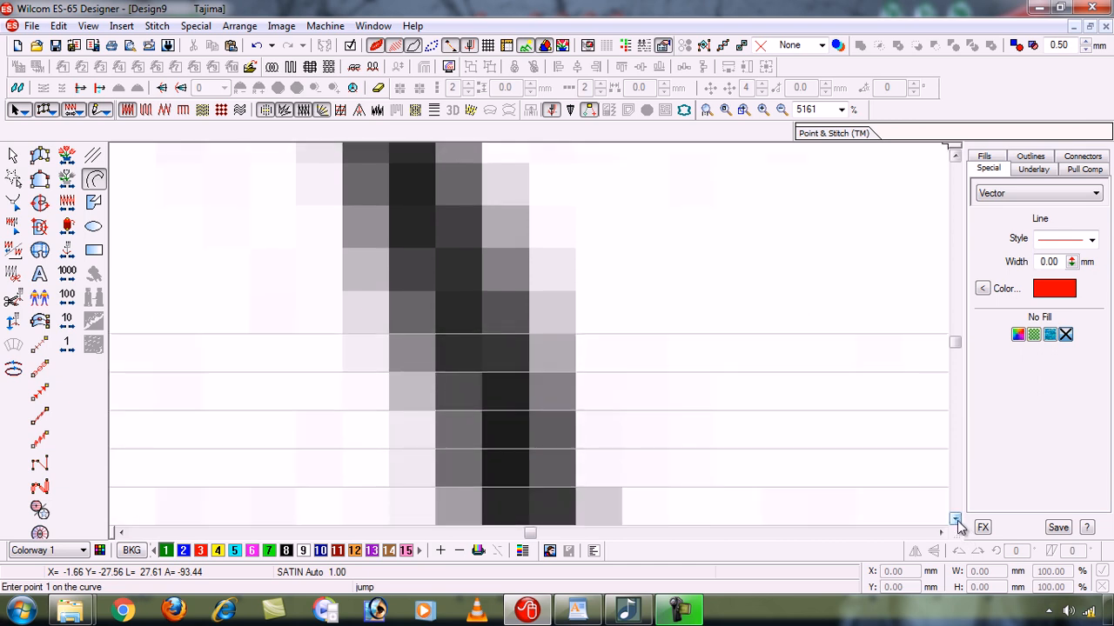
{"action": "left_click", "coordinate": [122, 533]}
{"action": "left_click", "coordinate": [122, 533]}
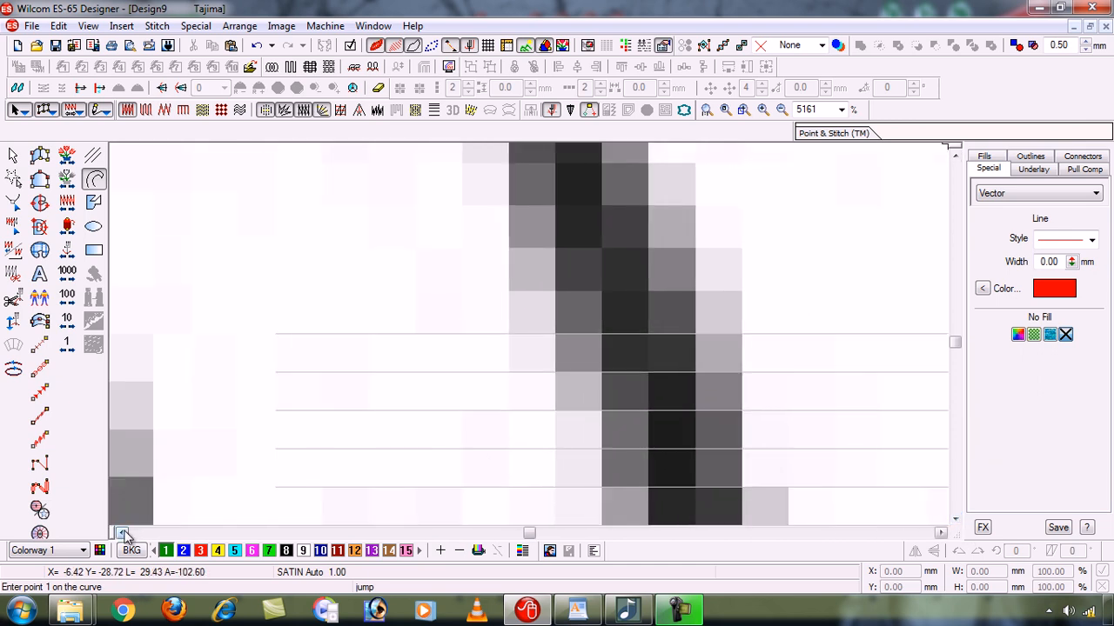
- Zoom back out to the stem at 323%, and show the whole sunflower image again
{"action": "key", "text": "shift+z"}
{"action": "key", "text": "shift+z"}
{"action": "key", "text": "shift+z"}
{"action": "key", "text": "shift+z"}
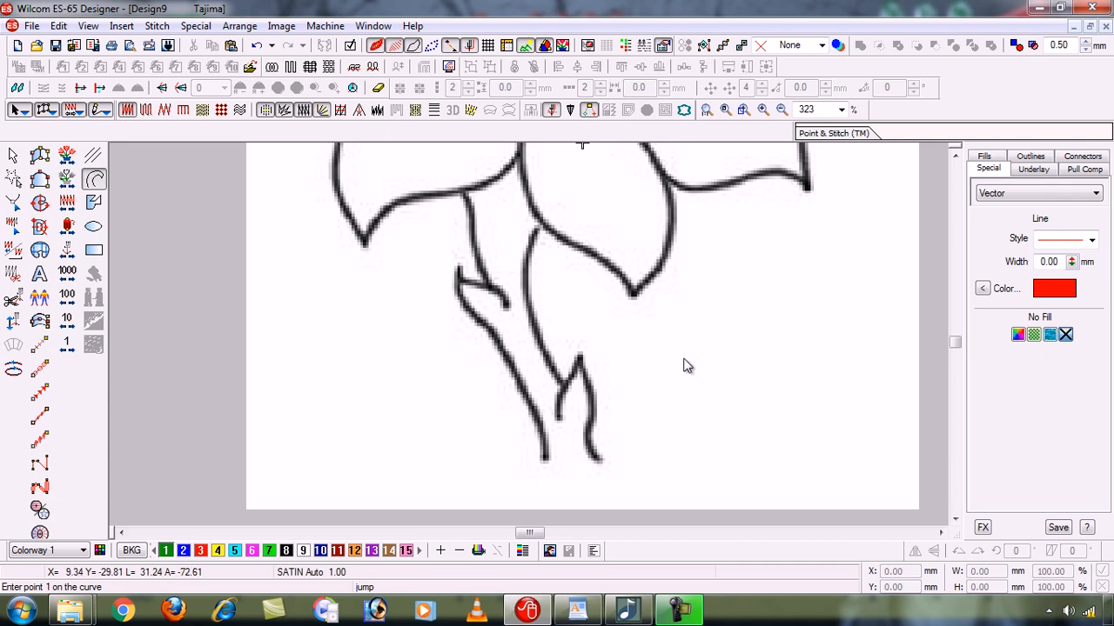
{"action": "left_click_drag", "start_coordinate": [955, 348], "coordinate": [958, 340]}
{"action": "key", "text": "0"}
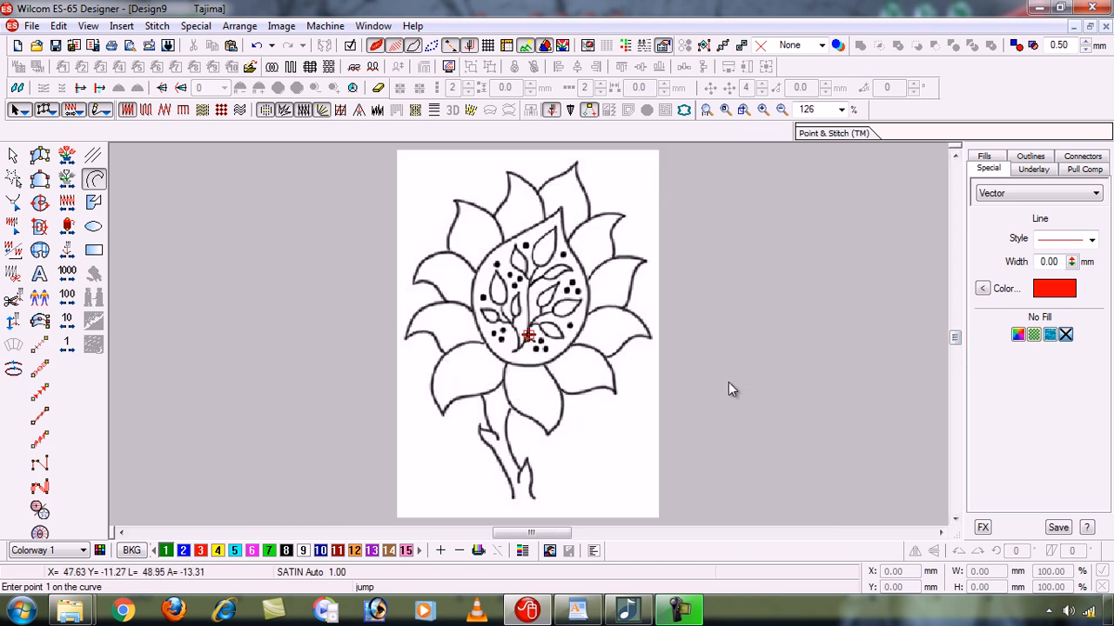
- Box-zoom onto the lower stem, look upward to the petals, and reduce the view to 287%
{"action": "key", "text": "b"}
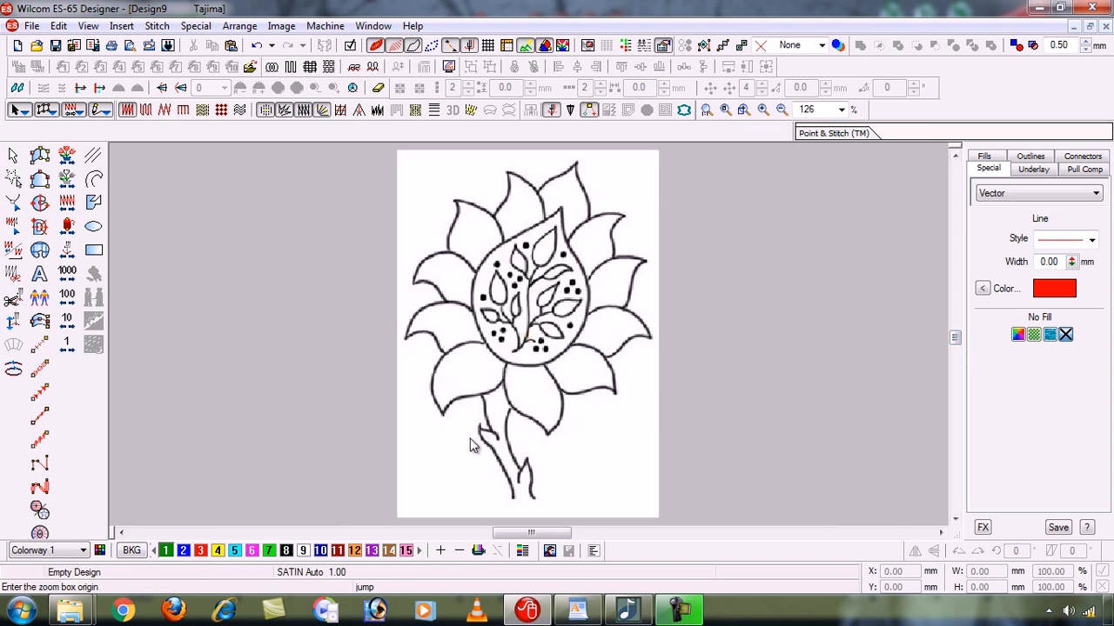
{"action": "left_click_drag", "start_coordinate": [458, 435], "coordinate": [559, 505]}
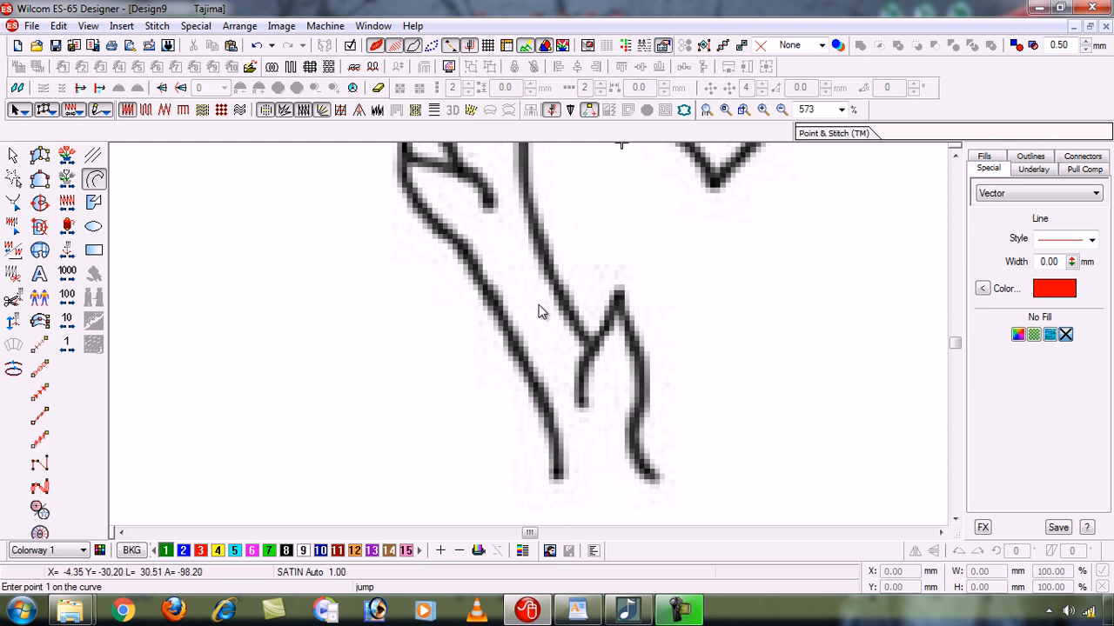
{"action": "left_click", "coordinate": [956, 155]}
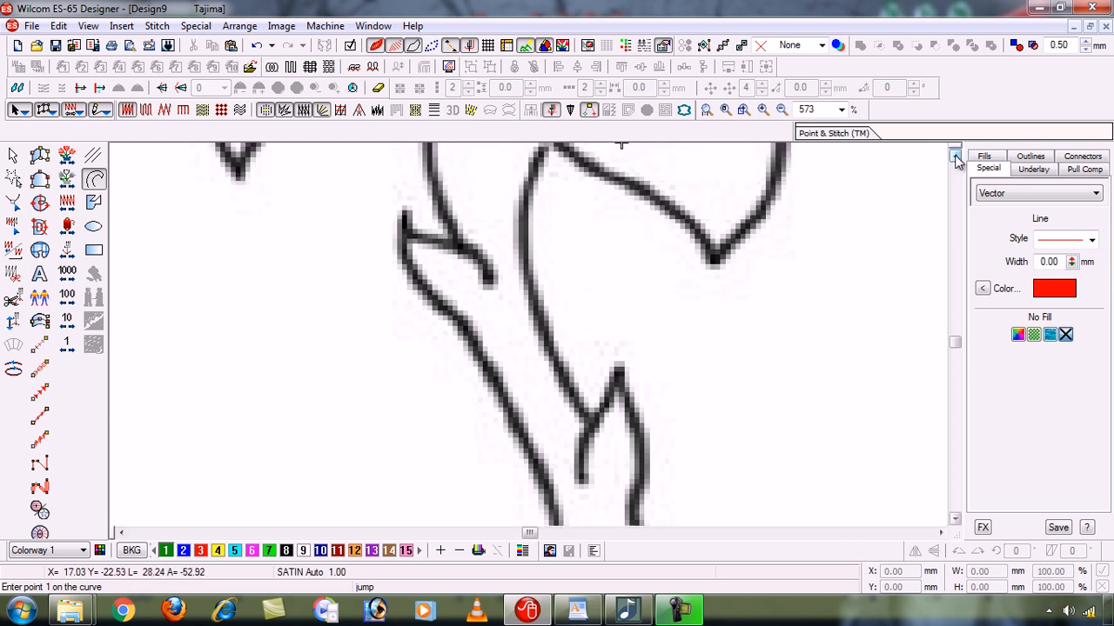
{"action": "left_click", "coordinate": [956, 155]}
{"action": "left_click", "coordinate": [956, 155]}
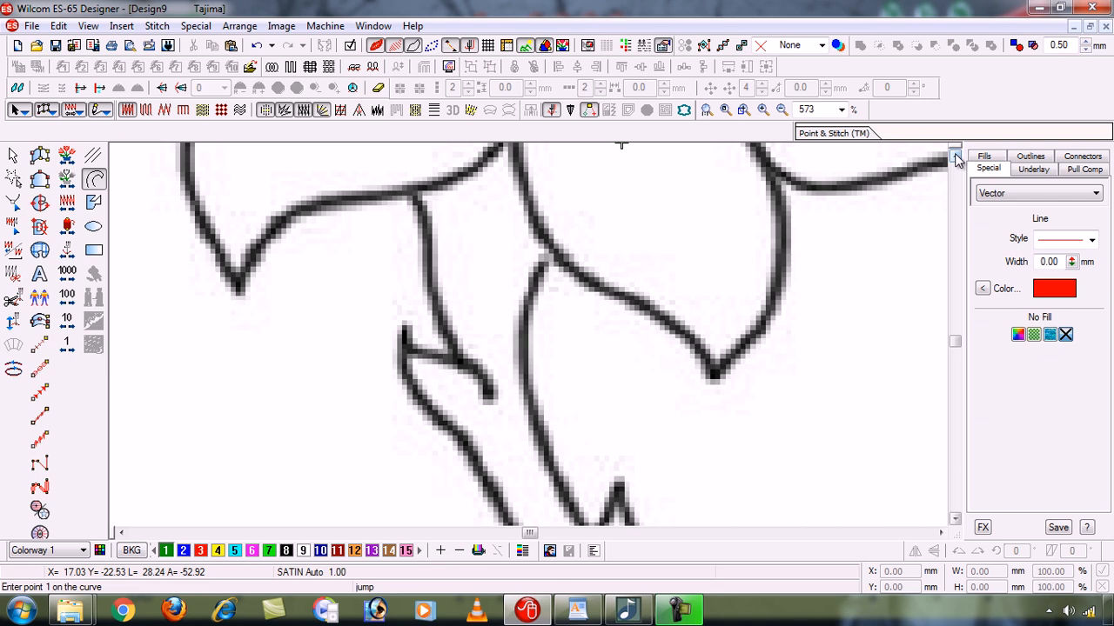
{"action": "key", "text": "shift+z"}
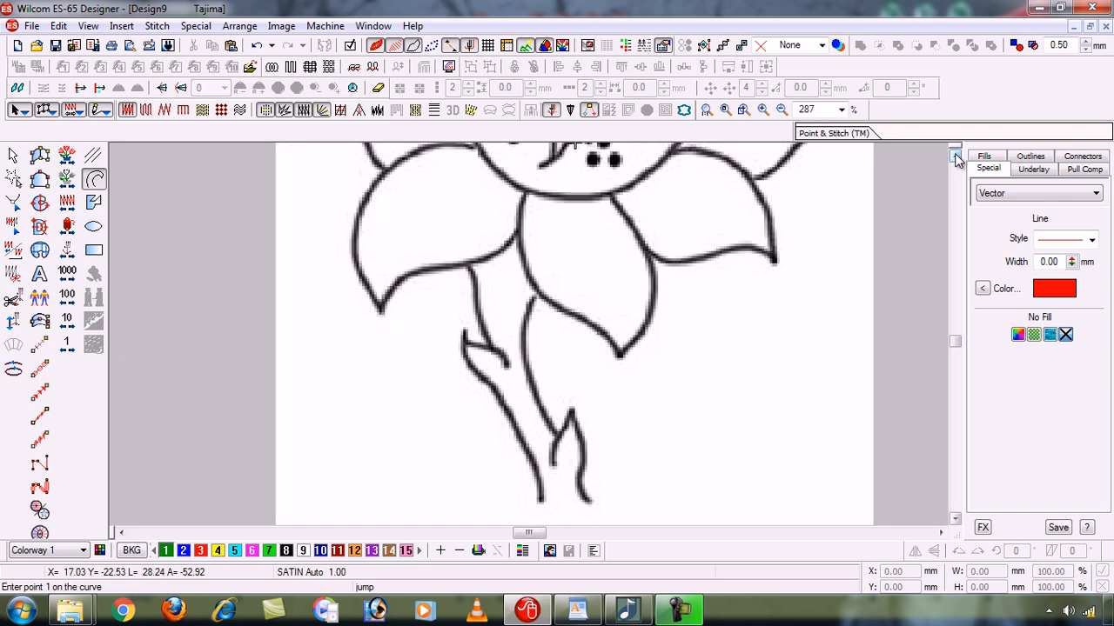
{"action": "key", "text": "z"}
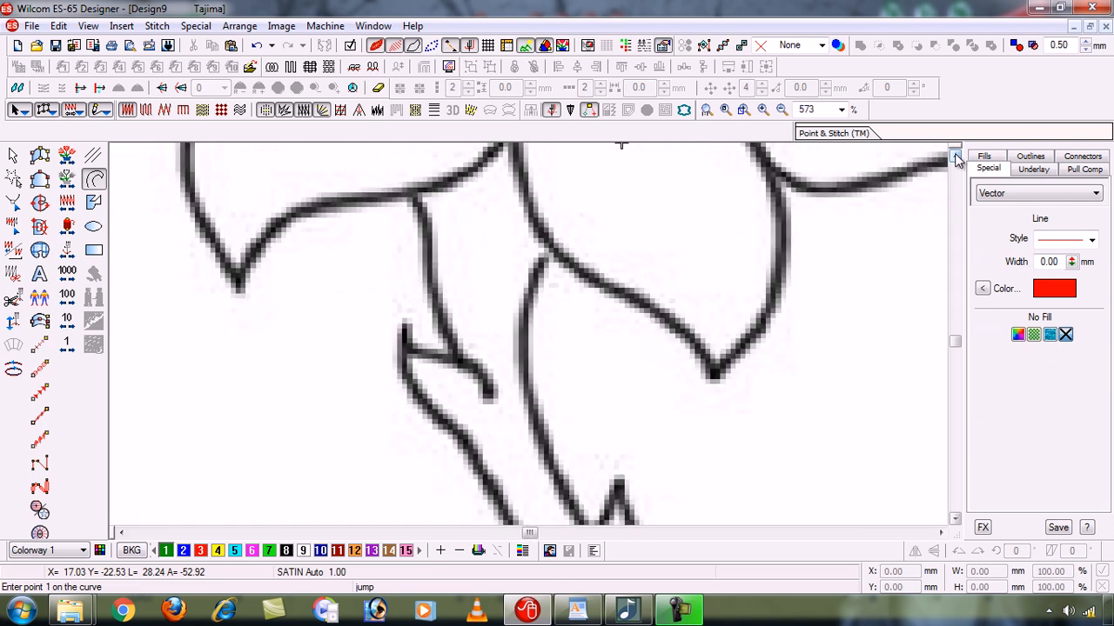
{"action": "key", "text": "shift+z"}
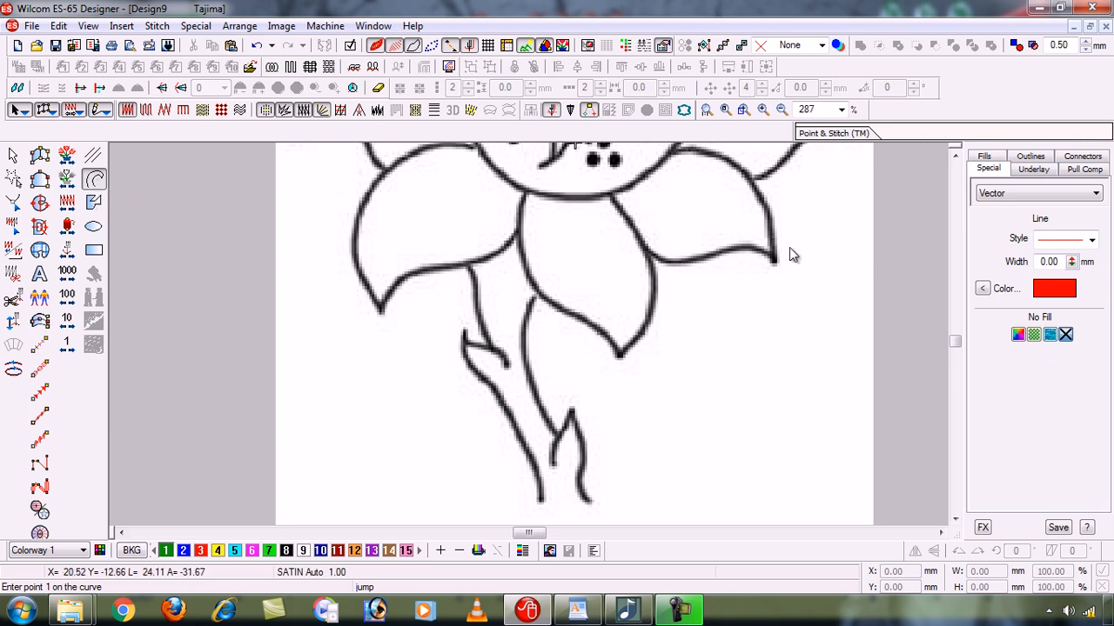
- Keep red as the line colour and trace the stem's left edge and small left leaf as a polyline with straight segments
{"action": "left_click", "coordinate": [983, 289]}
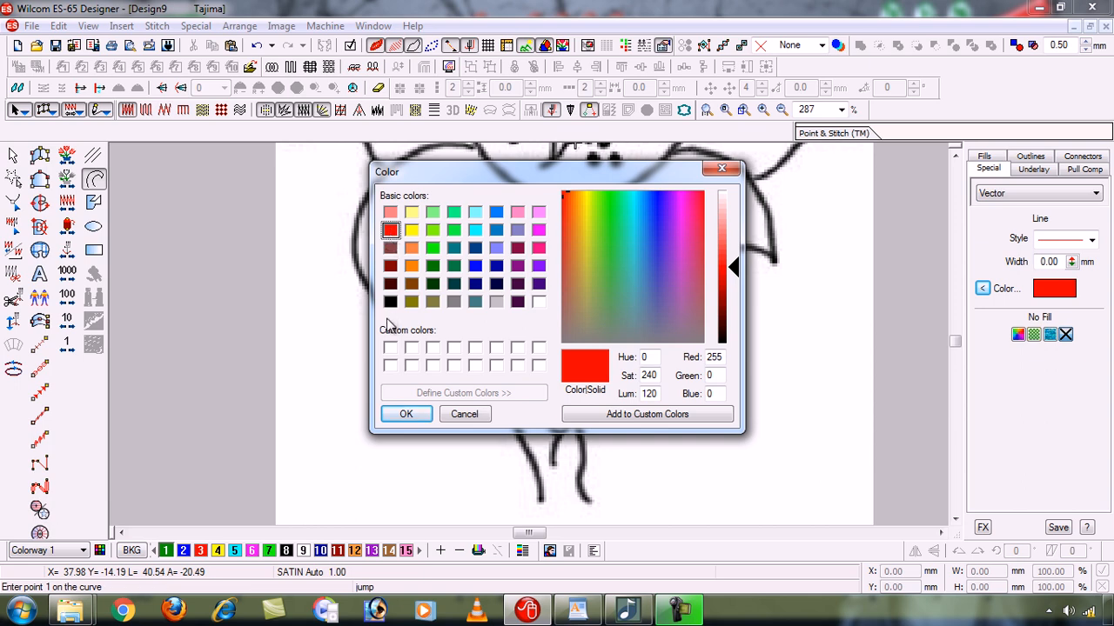
{"action": "left_click", "coordinate": [406, 414]}
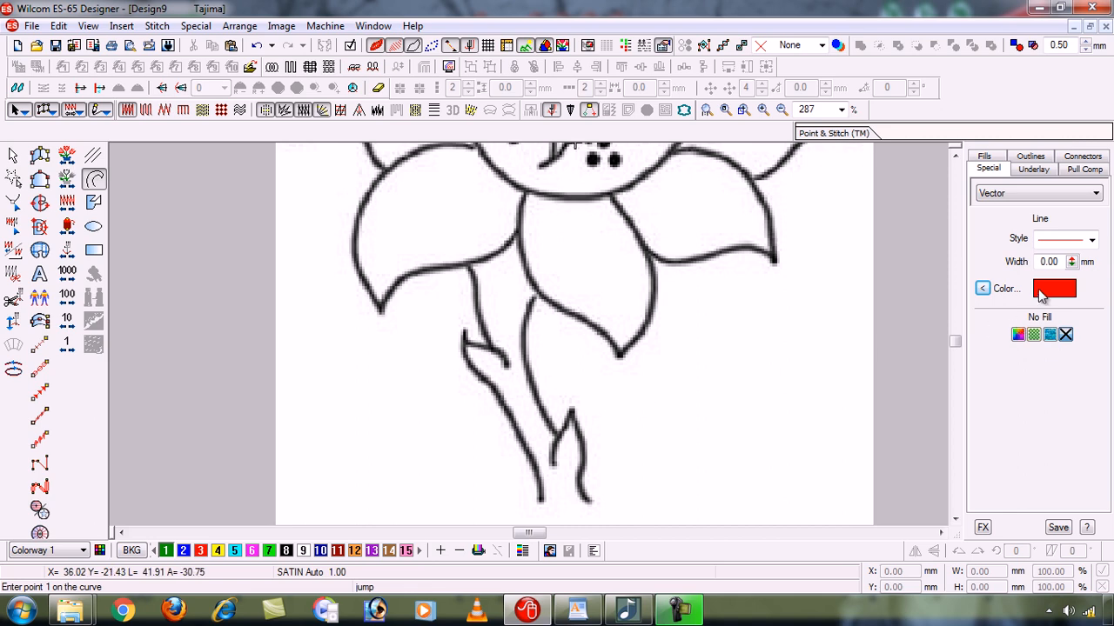
{"action": "left_click", "coordinate": [541, 509]}
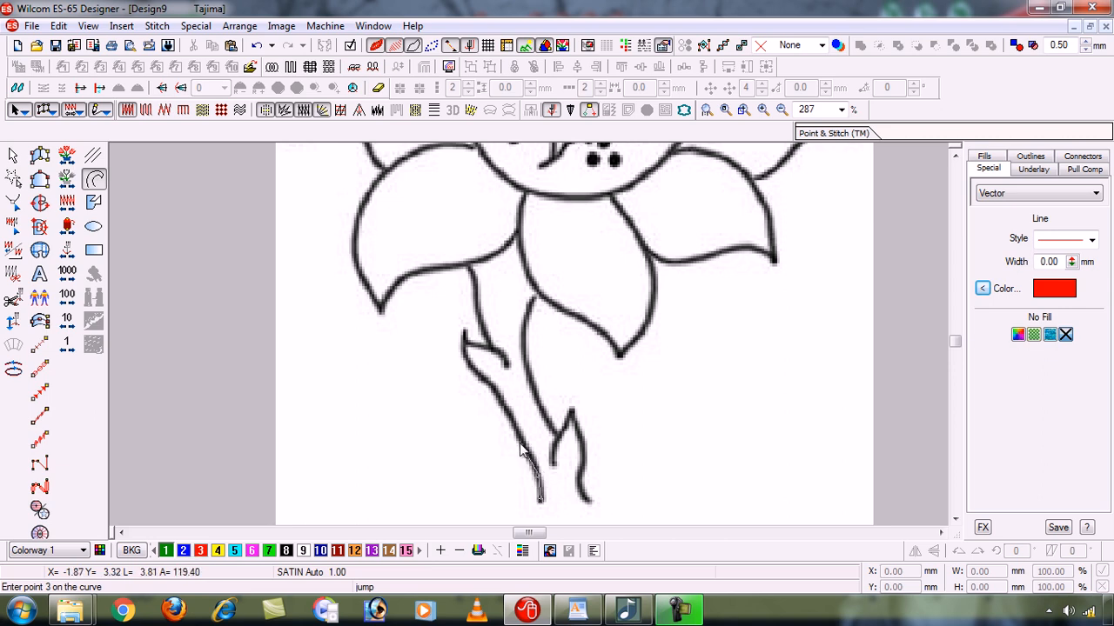
{"action": "left_click", "coordinate": [520, 442]}
{"action": "left_click", "coordinate": [510, 423]}
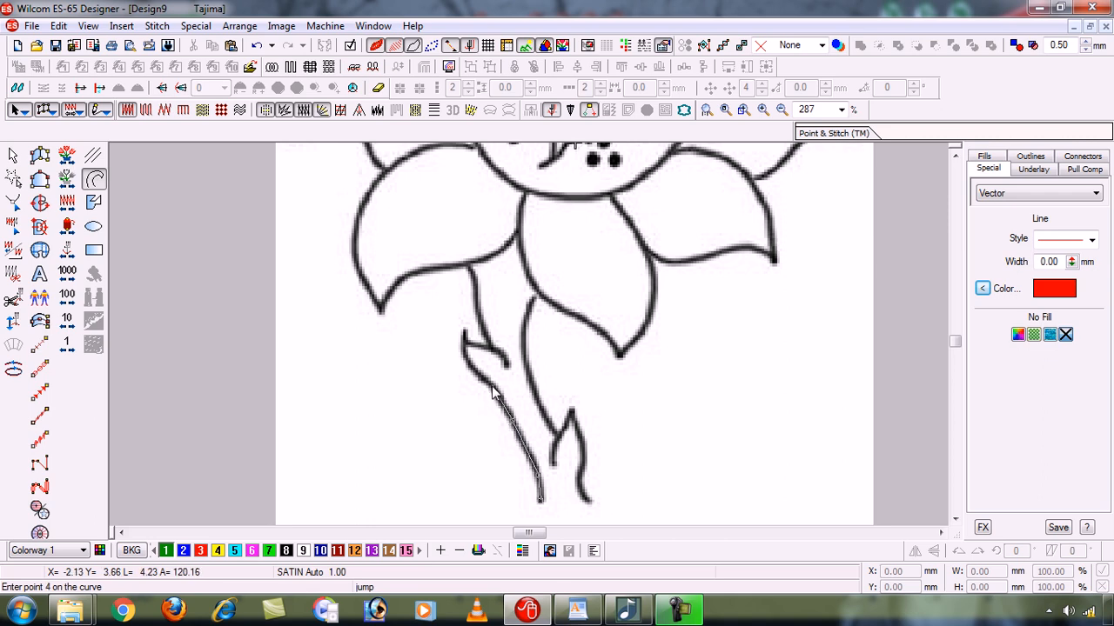
{"action": "left_click", "coordinate": [489, 387]}
{"action": "left_click", "coordinate": [468, 362]}
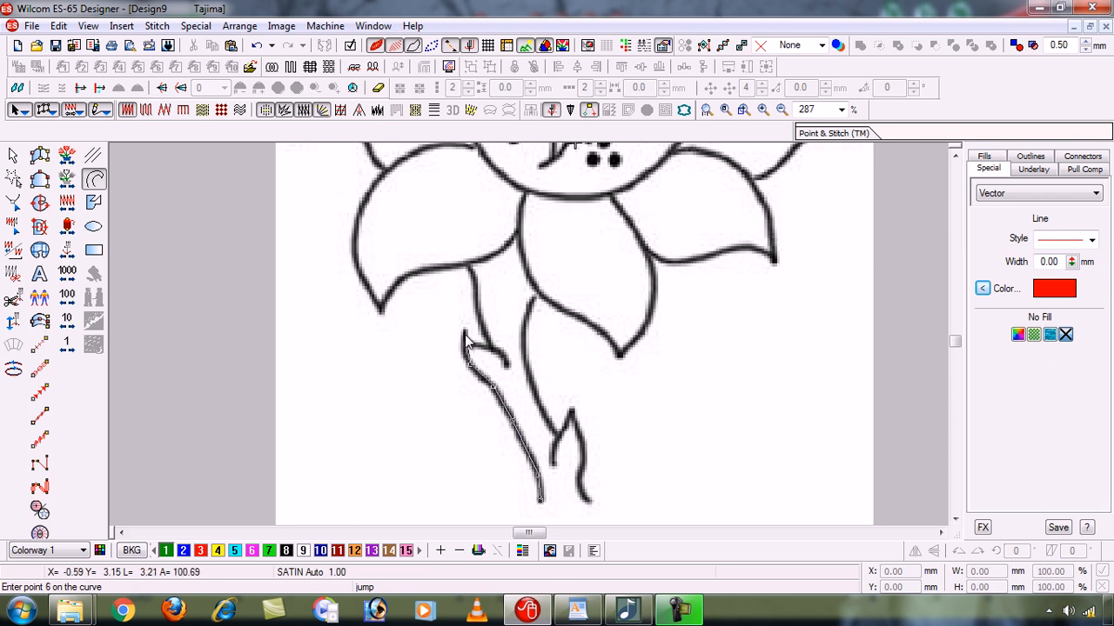
{"action": "left_click", "coordinate": [464, 332]}
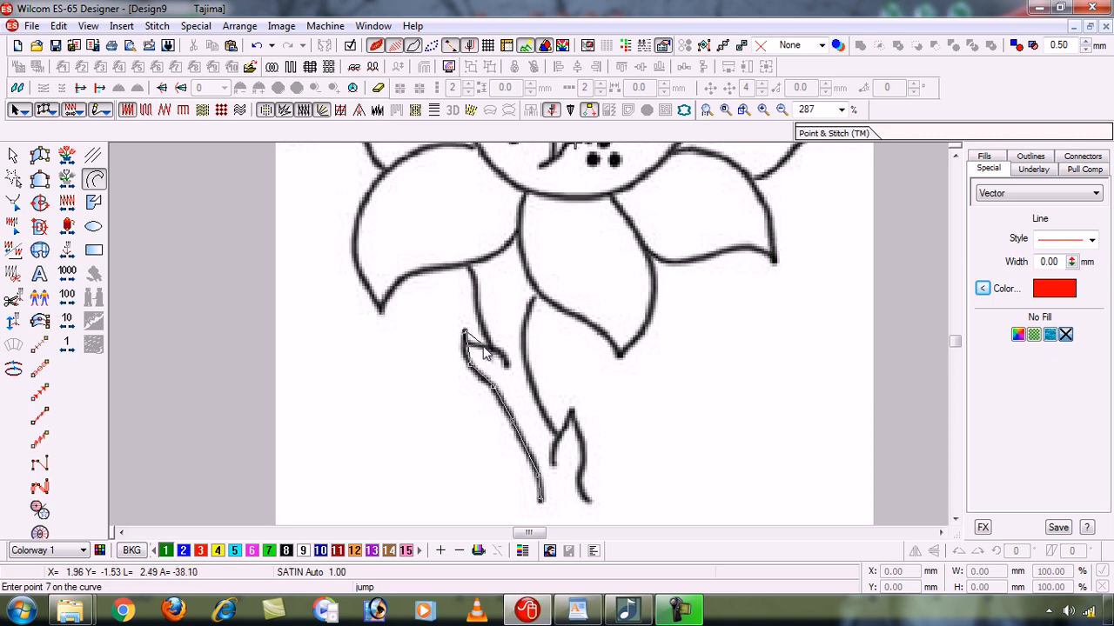
{"action": "left_click", "coordinate": [476, 344]}
{"action": "left_click", "coordinate": [492, 348]}
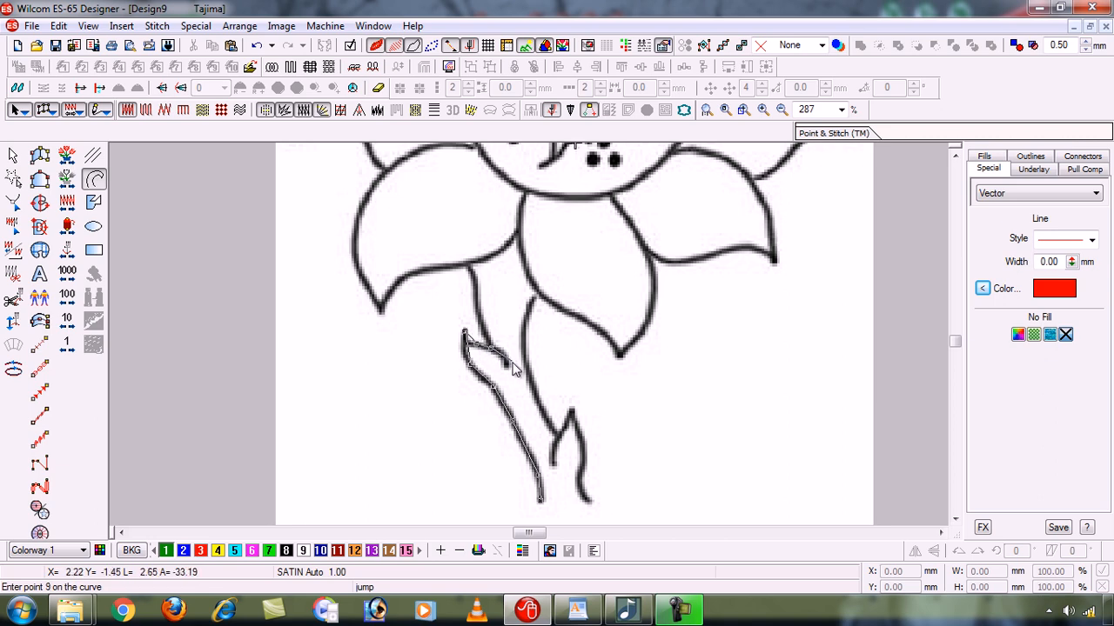
{"action": "left_click", "coordinate": [506, 367]}
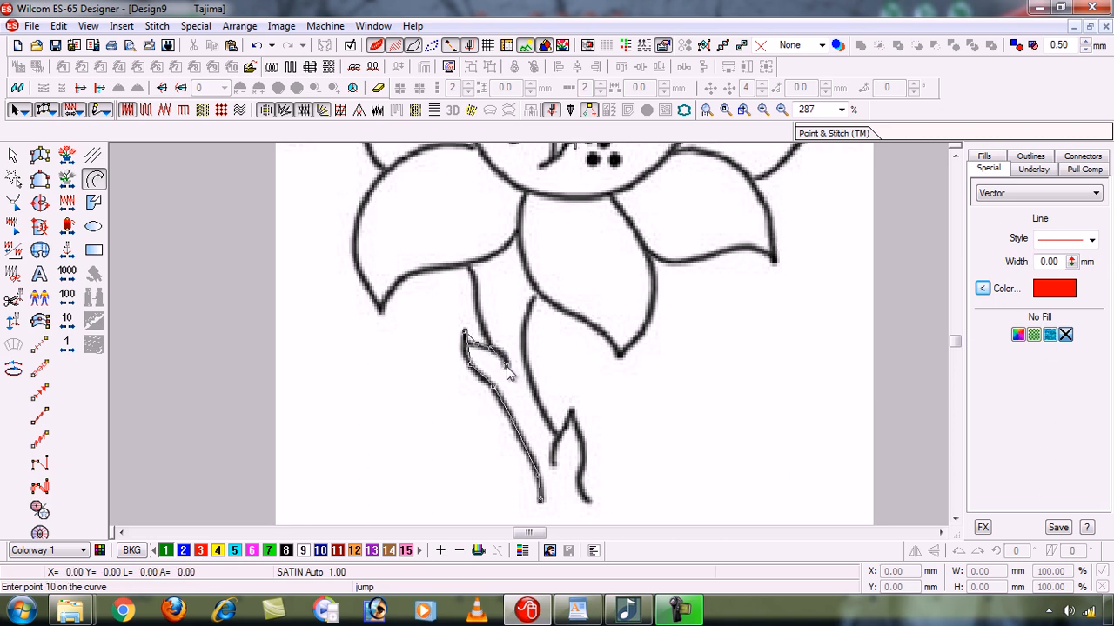
{"action": "key", "text": "Return"}
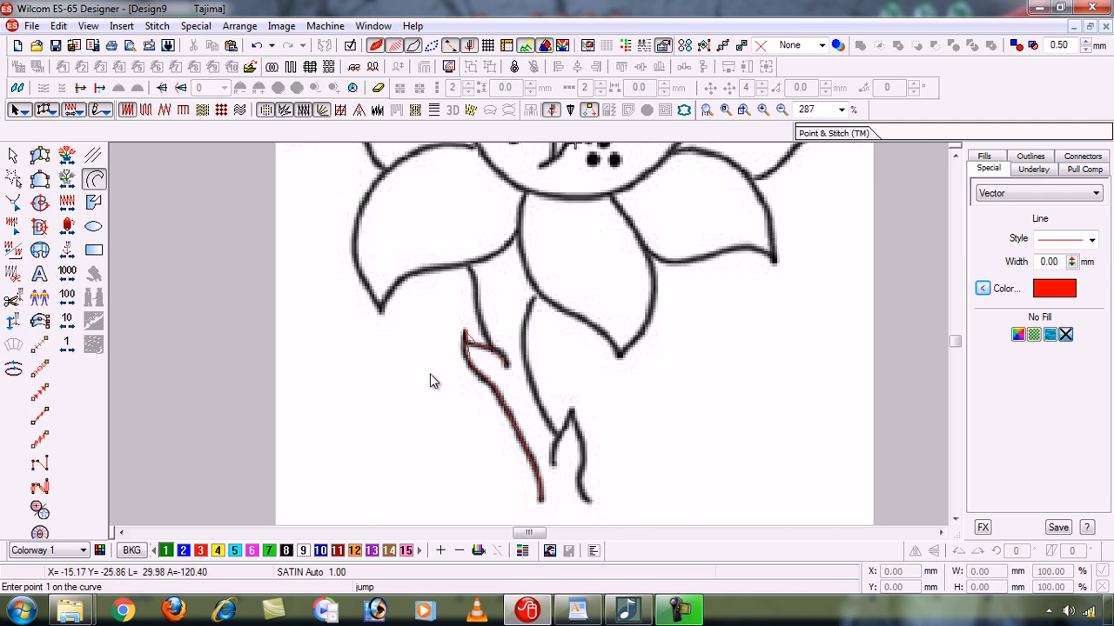
- Select the traced polyline, inspect it with the sunflower image hidden, deselect it, and show the image again
{"action": "left_click", "coordinate": [14, 156]}
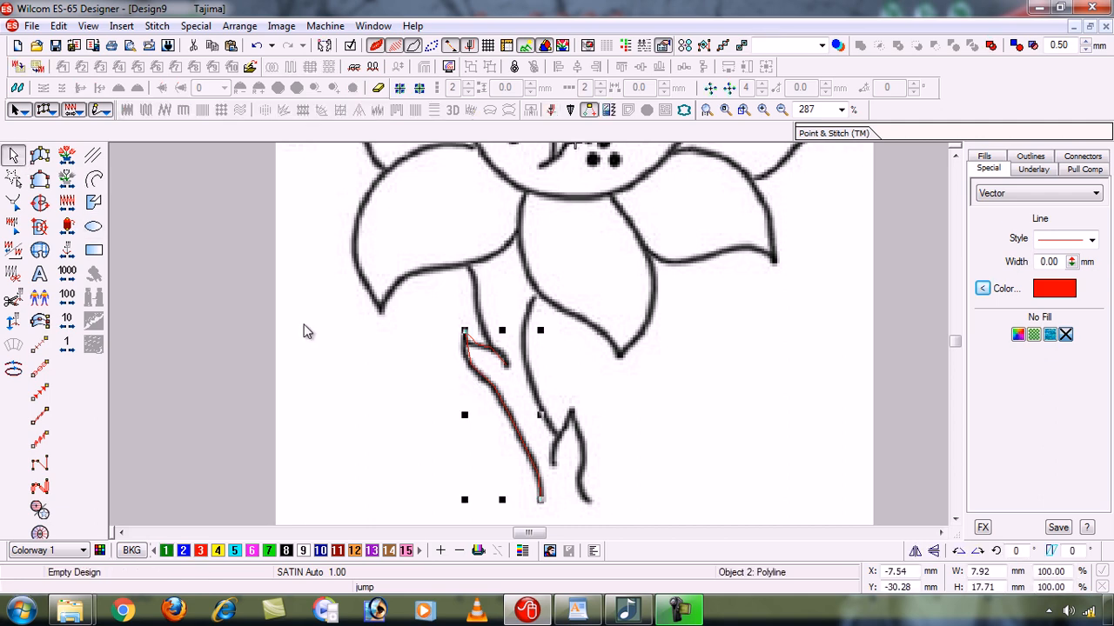
{"action": "key", "text": "d"}
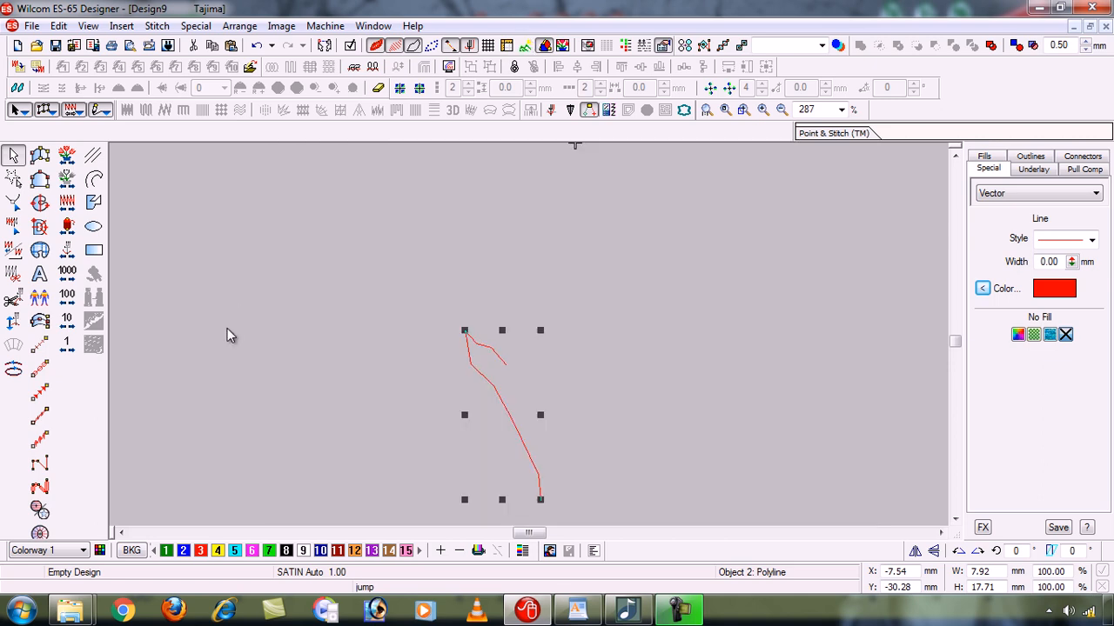
{"action": "left_click", "coordinate": [227, 336]}
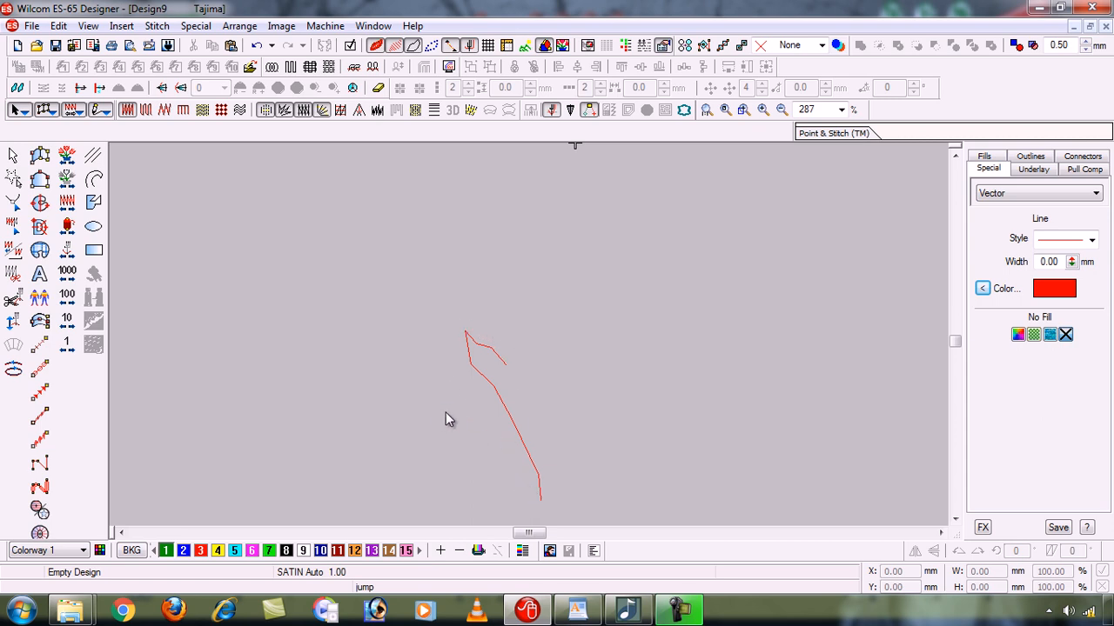
{"action": "key", "text": "d"}
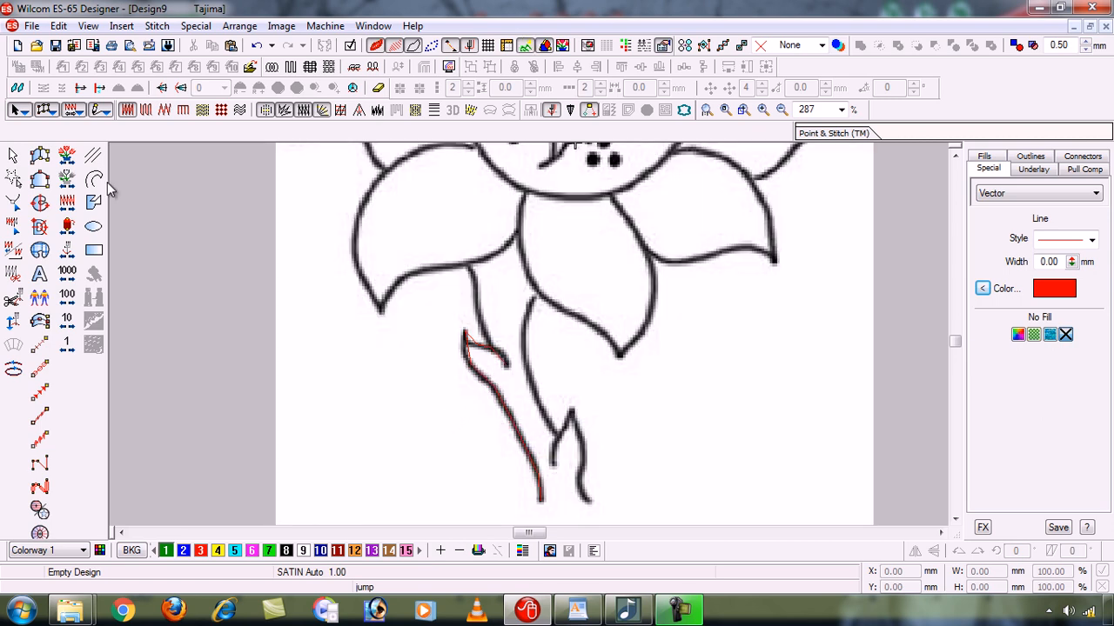
- Delete the straight-segment polyline traced along the stem's left edge and leaf
{"action": "left_click", "coordinate": [13, 155]}
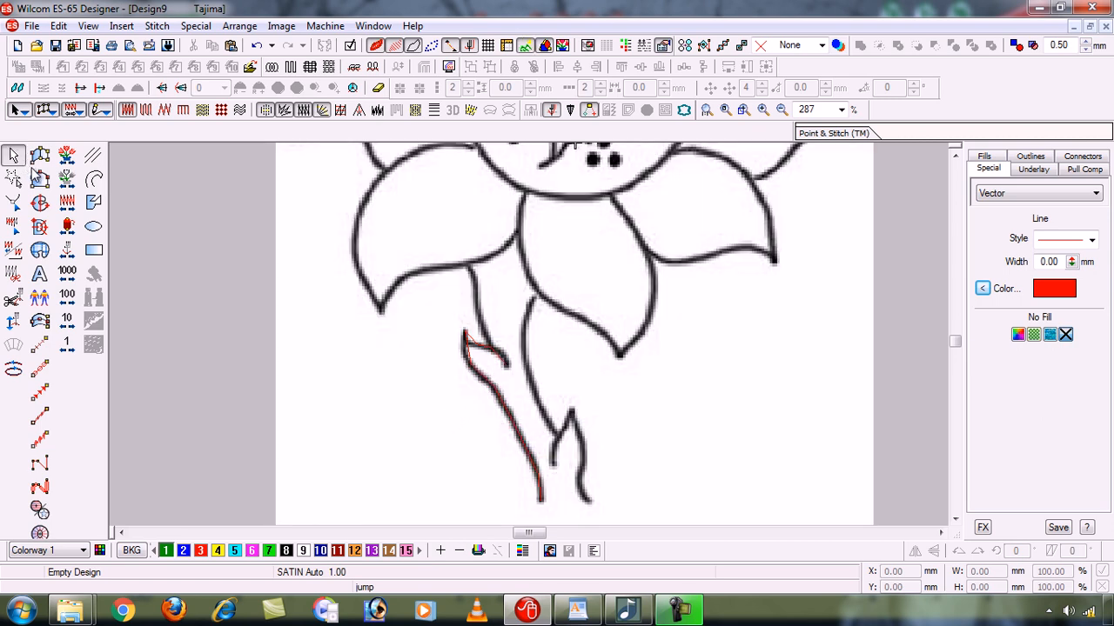
{"action": "left_click", "coordinate": [490, 388]}
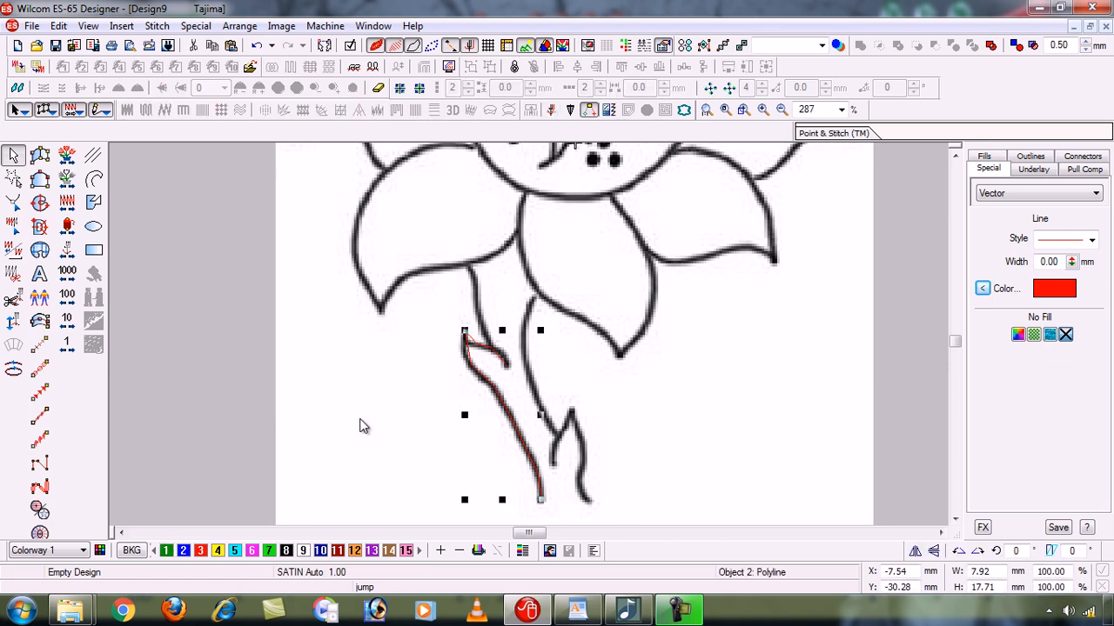
{"action": "key", "text": "Delete"}
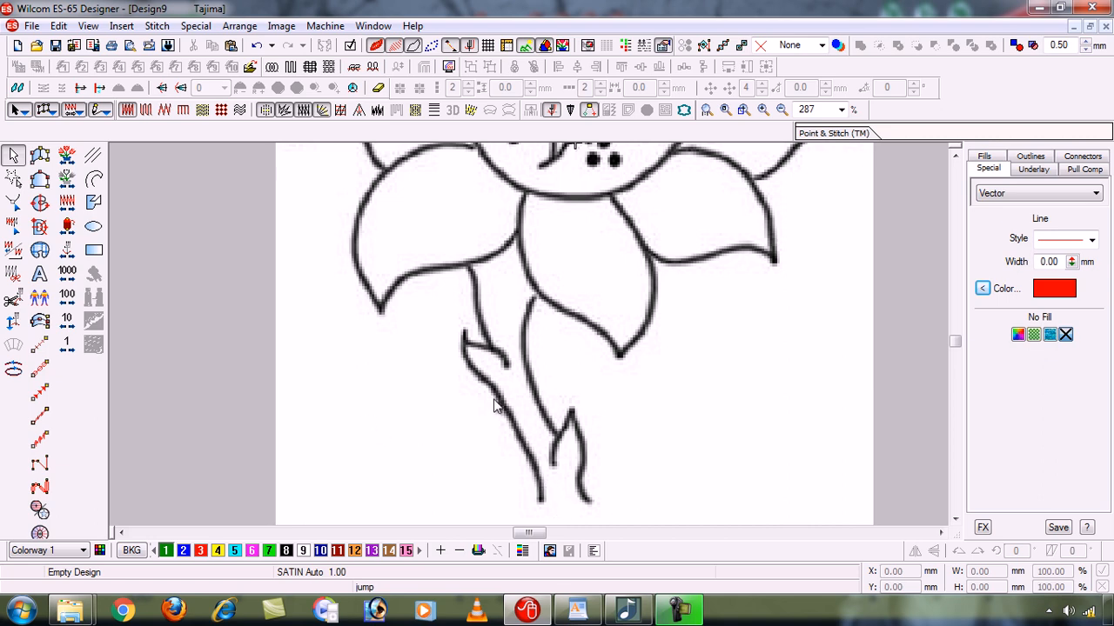
- Retrace the stem's left edge and small left leaf with a red polyline, using curve points along the bends
{"action": "left_click", "coordinate": [95, 177]}
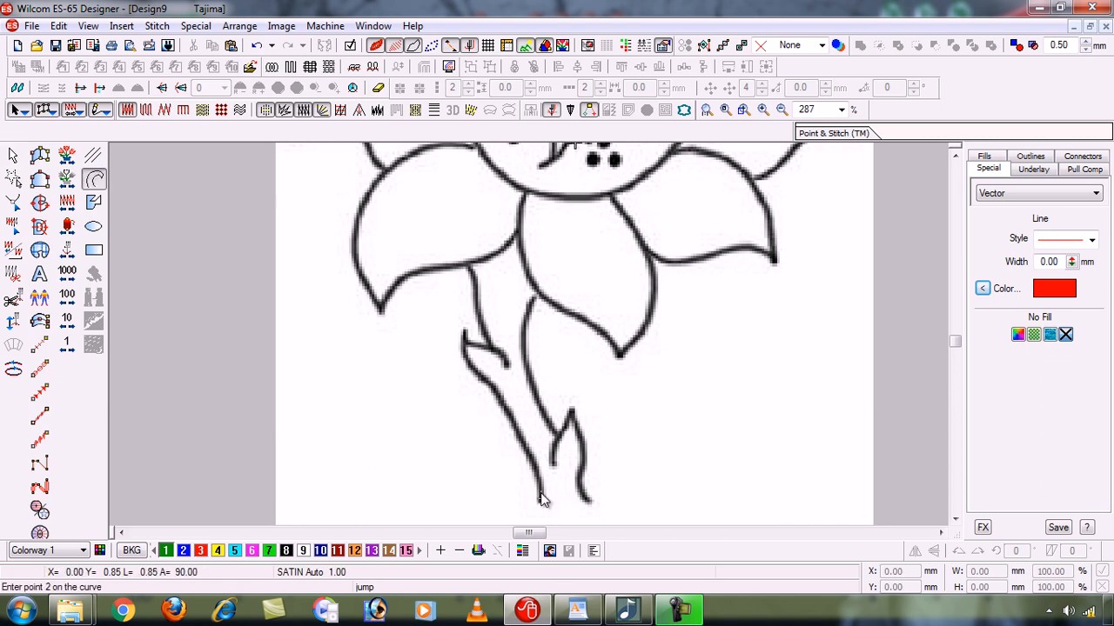
{"action": "left_click", "coordinate": [540, 501]}
{"action": "left_click", "coordinate": [539, 490]}
{"action": "left_click", "coordinate": [522, 444]}
{"action": "left_click", "coordinate": [506, 411]}
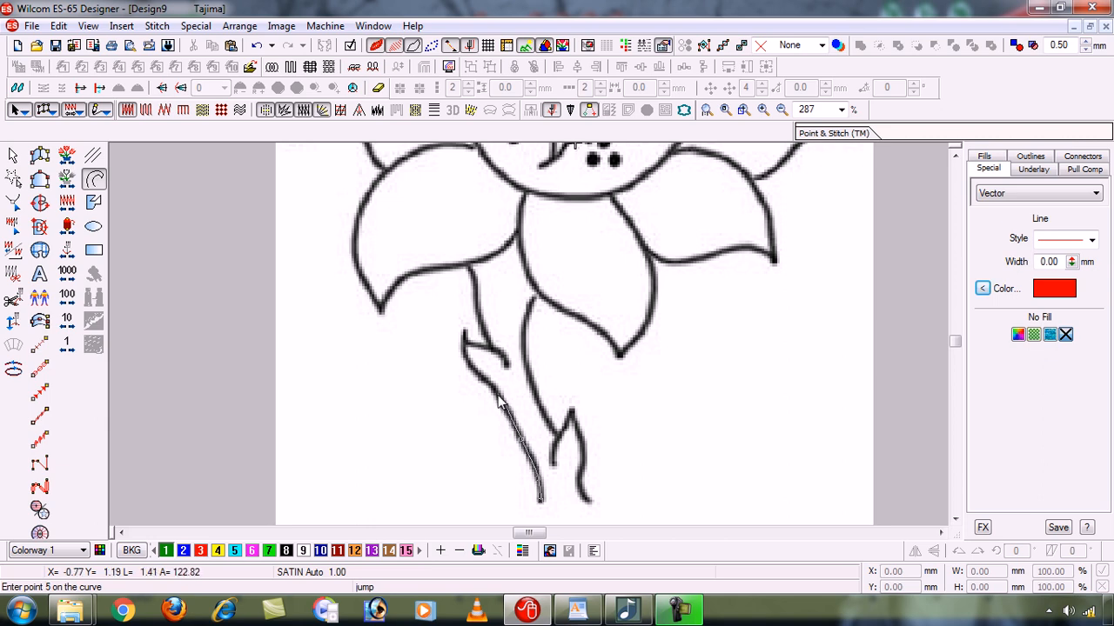
{"action": "left_click", "coordinate": [493, 393]}
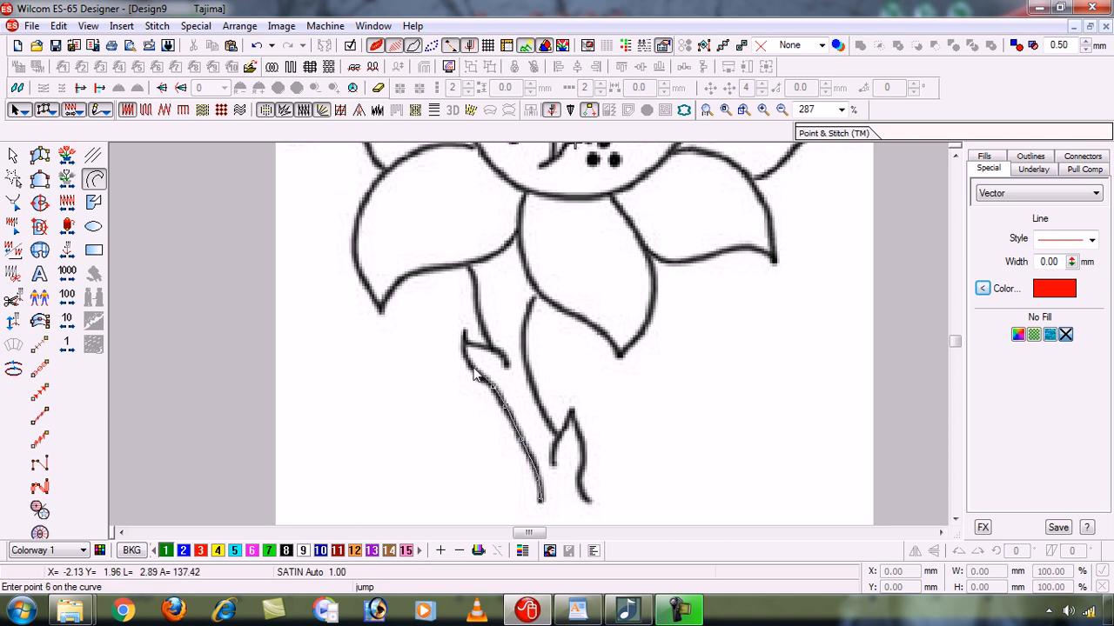
{"action": "left_click", "coordinate": [474, 372]}
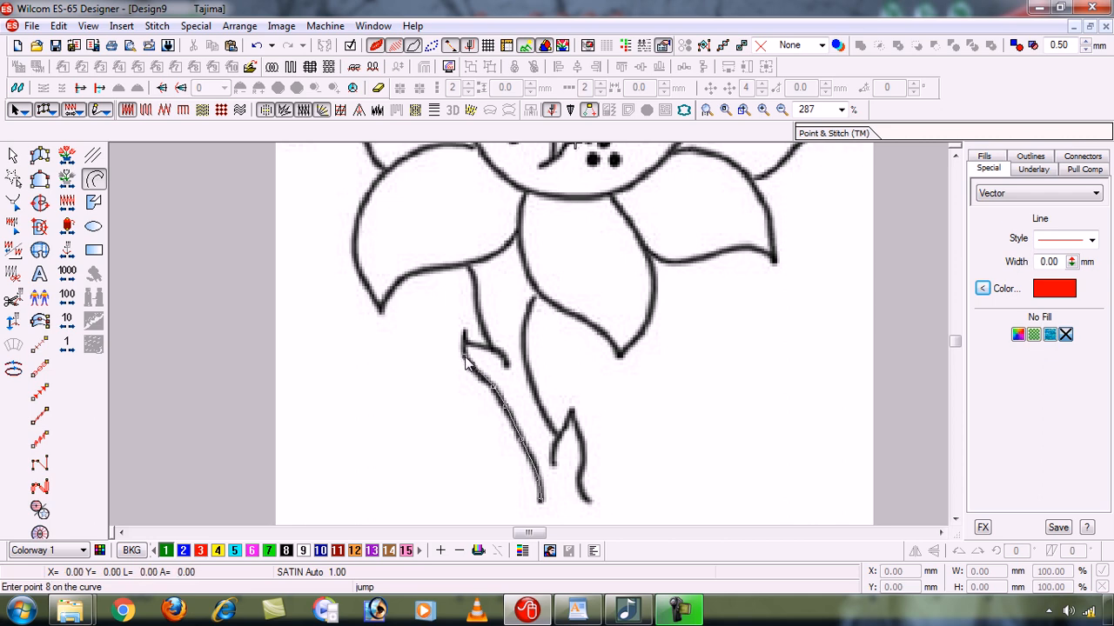
{"action": "left_click", "coordinate": [465, 362]}
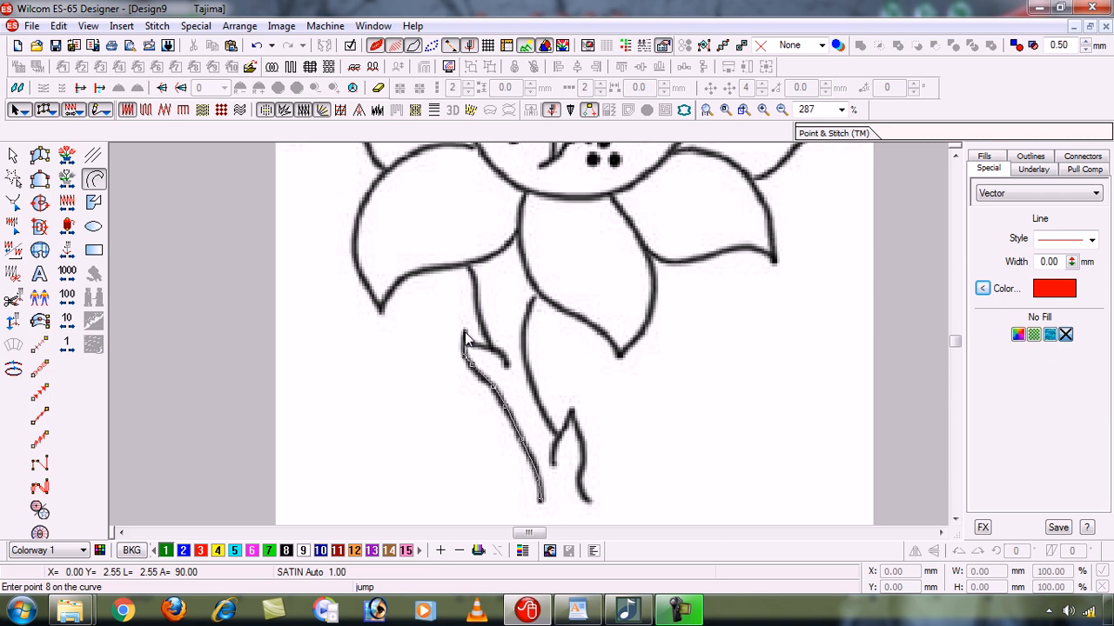
{"action": "left_click", "coordinate": [465, 338]}
{"action": "left_click", "coordinate": [467, 343]}
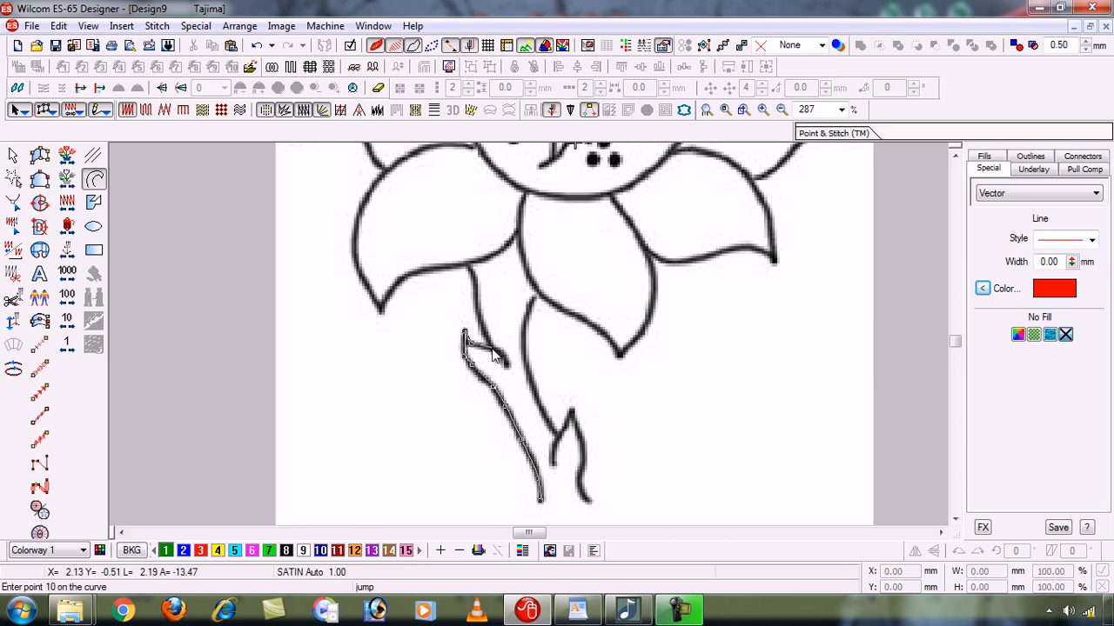
{"action": "left_click", "coordinate": [493, 355]}
{"action": "left_click", "coordinate": [507, 365]}
{"action": "key", "text": "Return"}
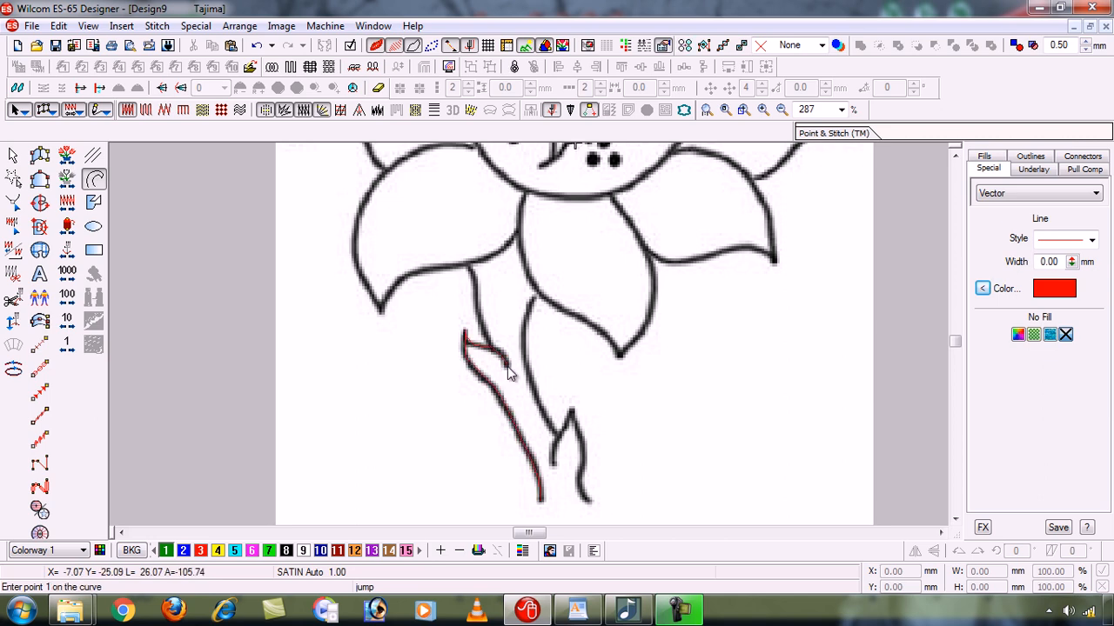
- Compare the new outline with the sunflower image, leave the image hidden, and select the traced polyline
{"action": "key", "text": "d"}
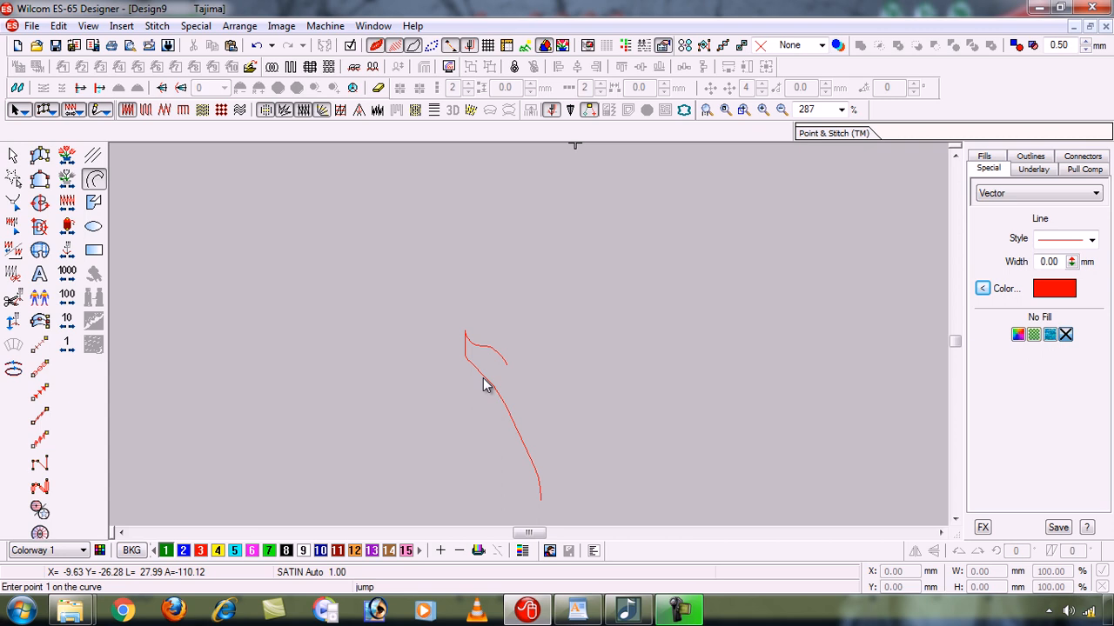
{"action": "key", "text": "b"}
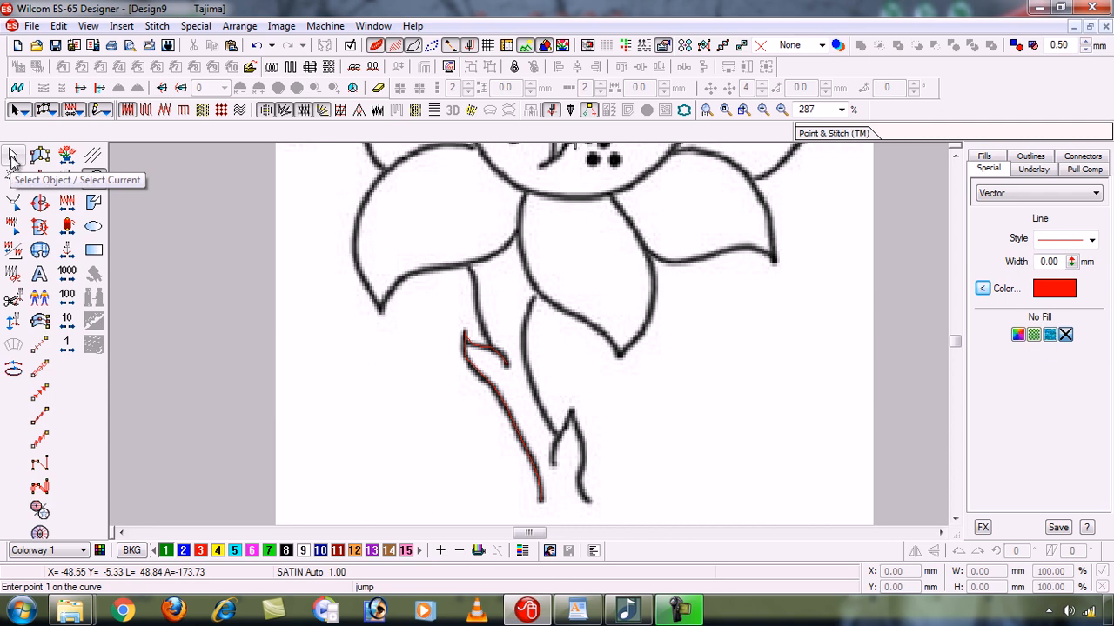
{"action": "key", "text": "b"}
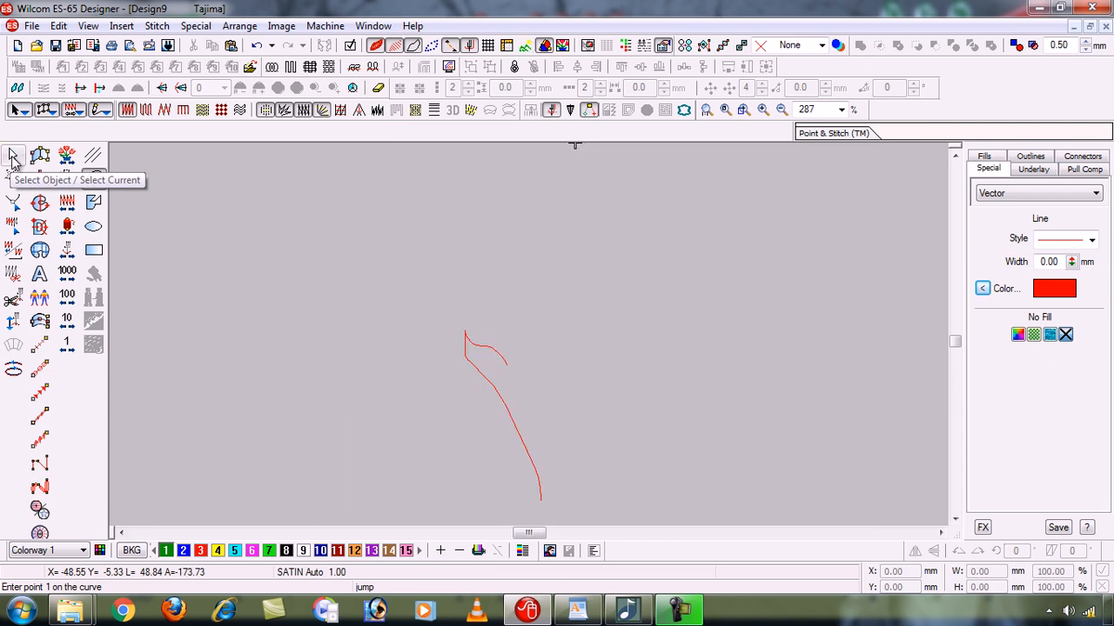
{"action": "left_click", "coordinate": [13, 157]}
{"action": "left_click", "coordinate": [371, 327]}
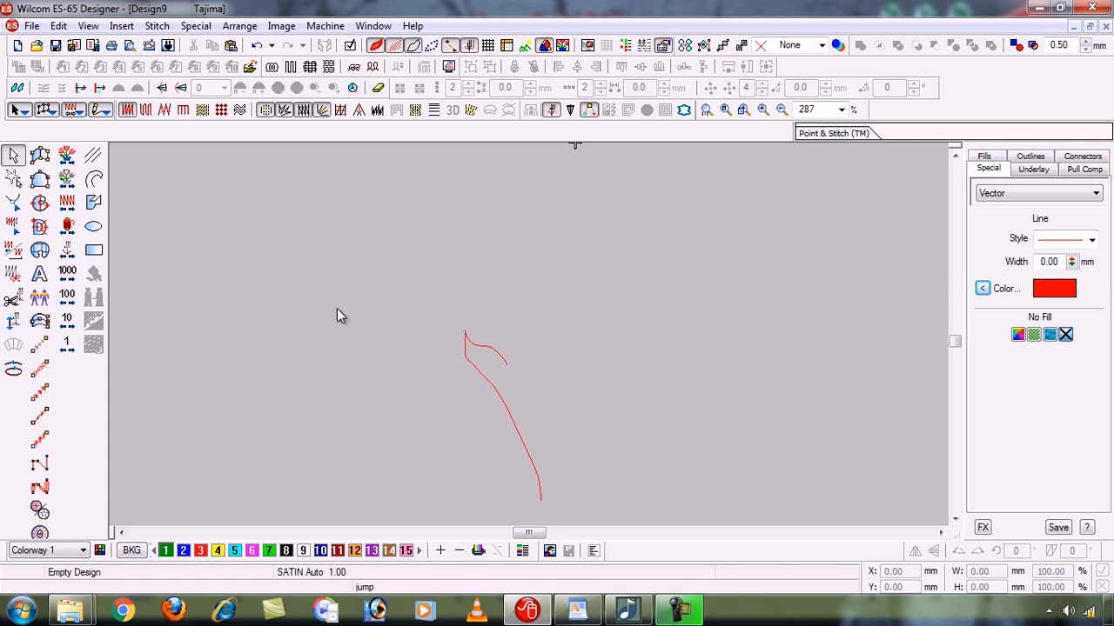
{"action": "left_click", "coordinate": [492, 389]}
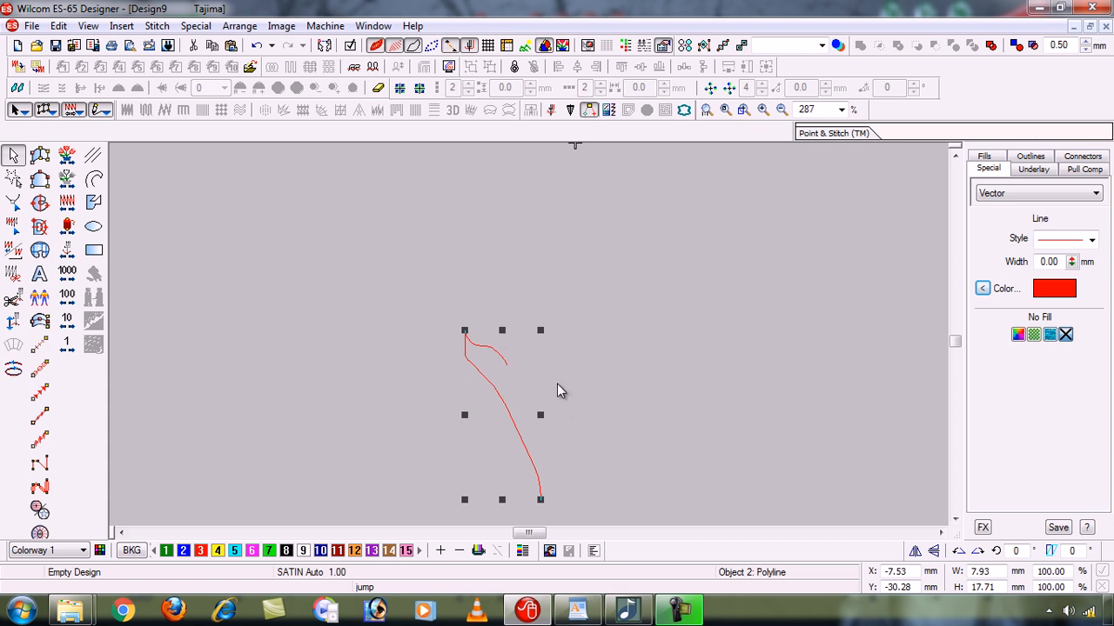
- Reshape the traced polyline by adjusting its control points so the stem's left edge curves more smoothly below the small leaf
{"action": "left_click", "coordinate": [13, 205]}
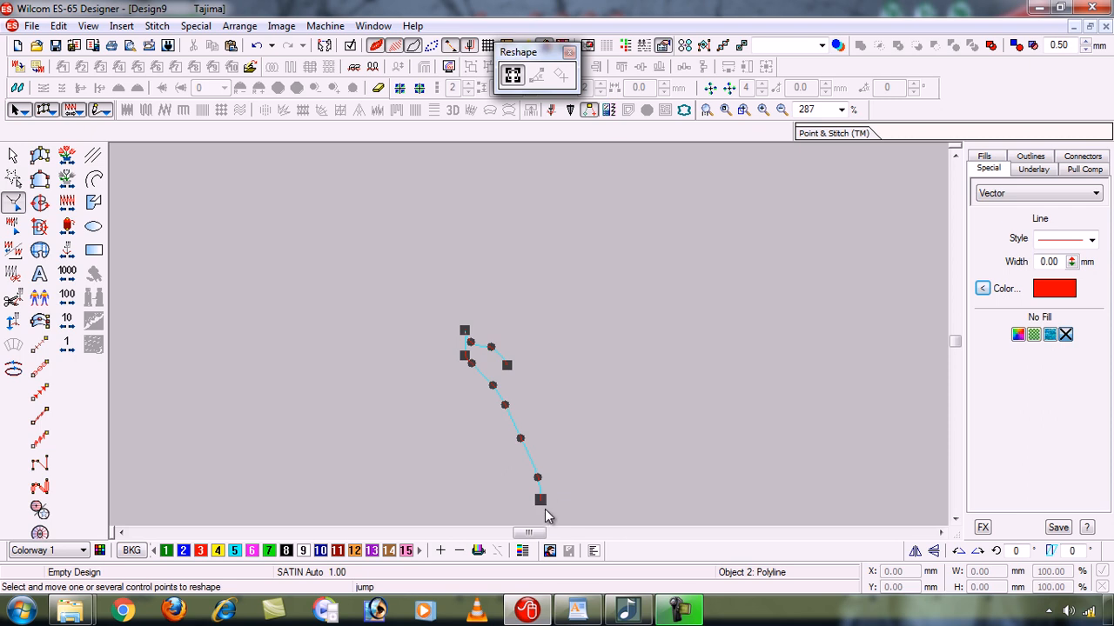
{"action": "left_click", "coordinate": [522, 437]}
{"action": "left_click_drag", "start_coordinate": [505, 405], "coordinate": [497, 384]}
{"action": "left_click_drag", "start_coordinate": [538, 477], "coordinate": [536, 471]}
{"action": "left_click", "coordinate": [465, 356]}
{"action": "key", "text": "Return"}
{"action": "key", "text": "Escape"}
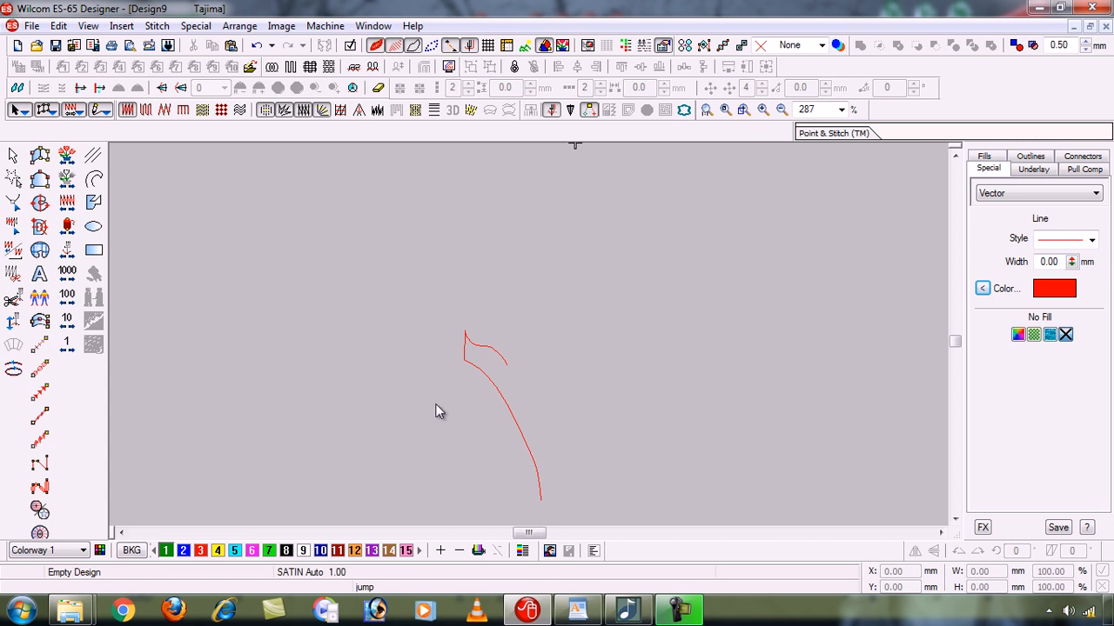
- Review the reshaped polyline's control points without changing them, leave reshaping, and show the sunflower image again
{"action": "left_click", "coordinate": [13, 158]}
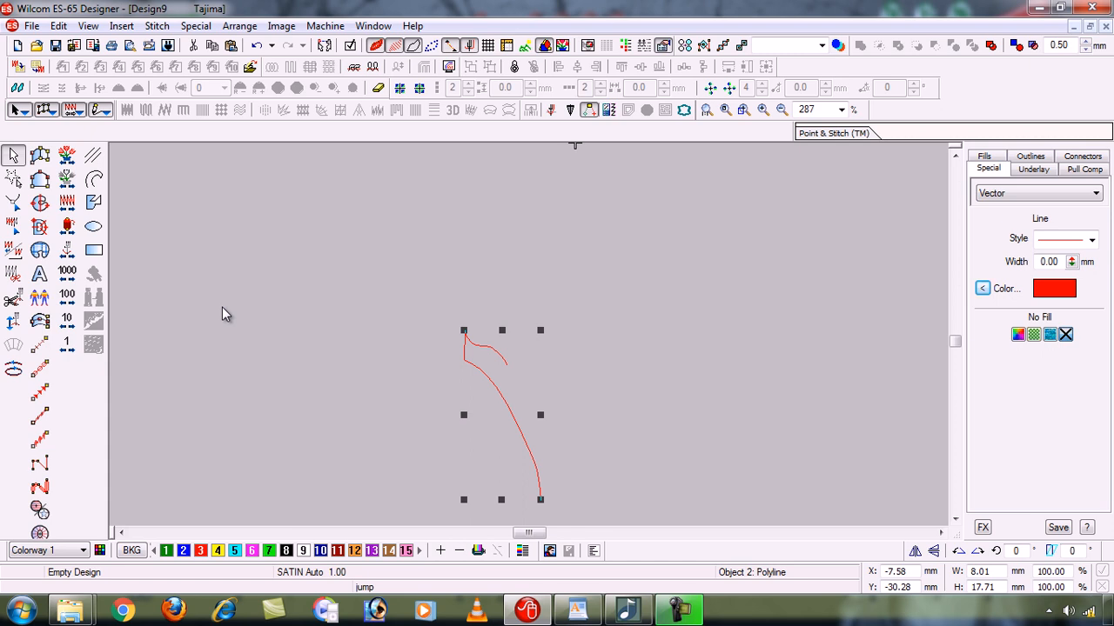
{"action": "left_click", "coordinate": [14, 203]}
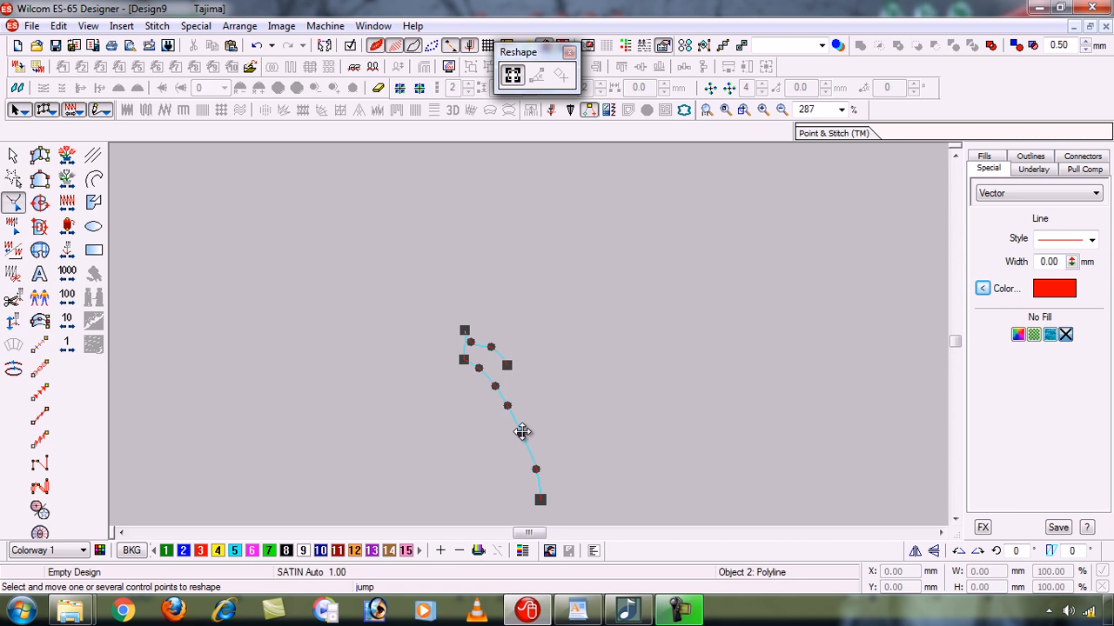
{"action": "key", "text": "Escape"}
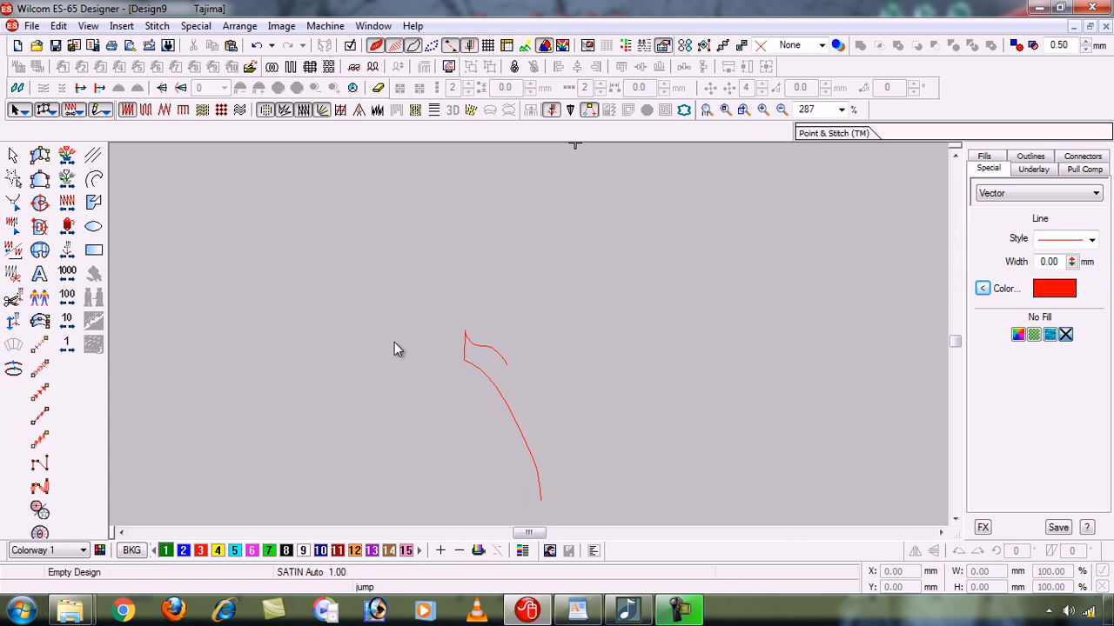
{"action": "key", "text": "b"}
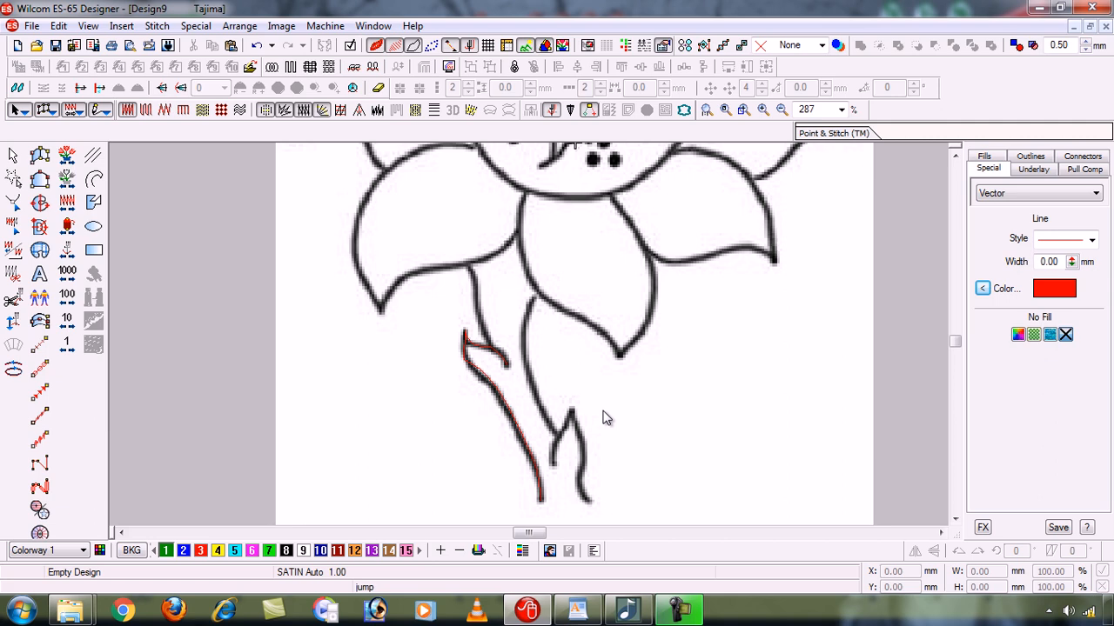
- Trace the stem's upper left edge with a red polyline of curve points, from the small leaf up to the petal
{"action": "left_click", "coordinate": [94, 179]}
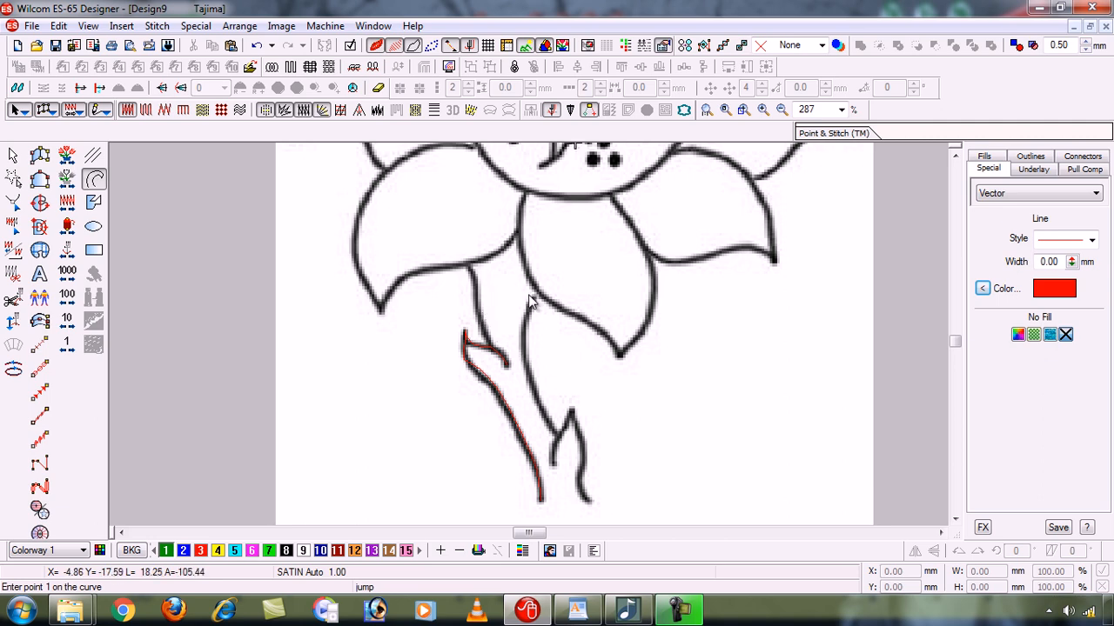
{"action": "left_click", "coordinate": [494, 355]}
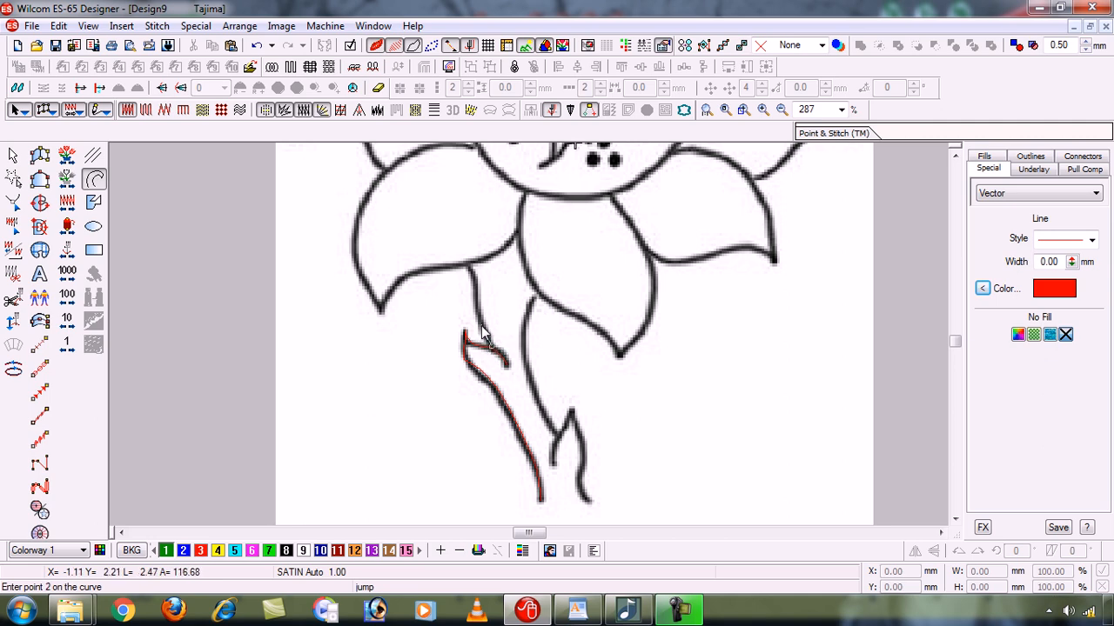
{"action": "left_click", "coordinate": [483, 335]}
{"action": "left_click", "coordinate": [478, 307]}
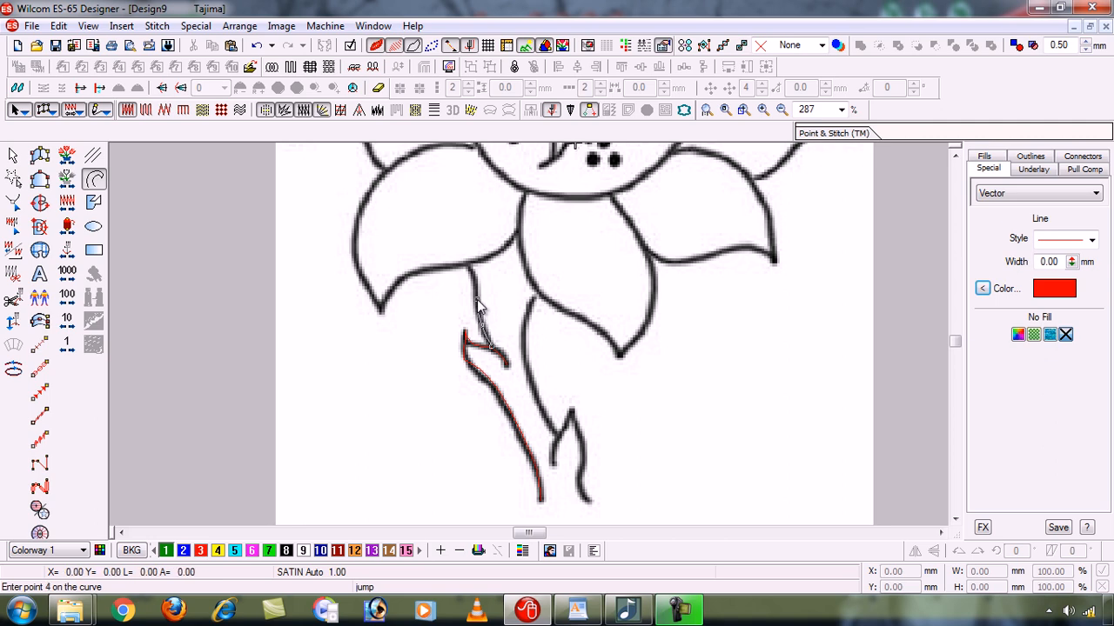
{"action": "left_click", "coordinate": [477, 300]}
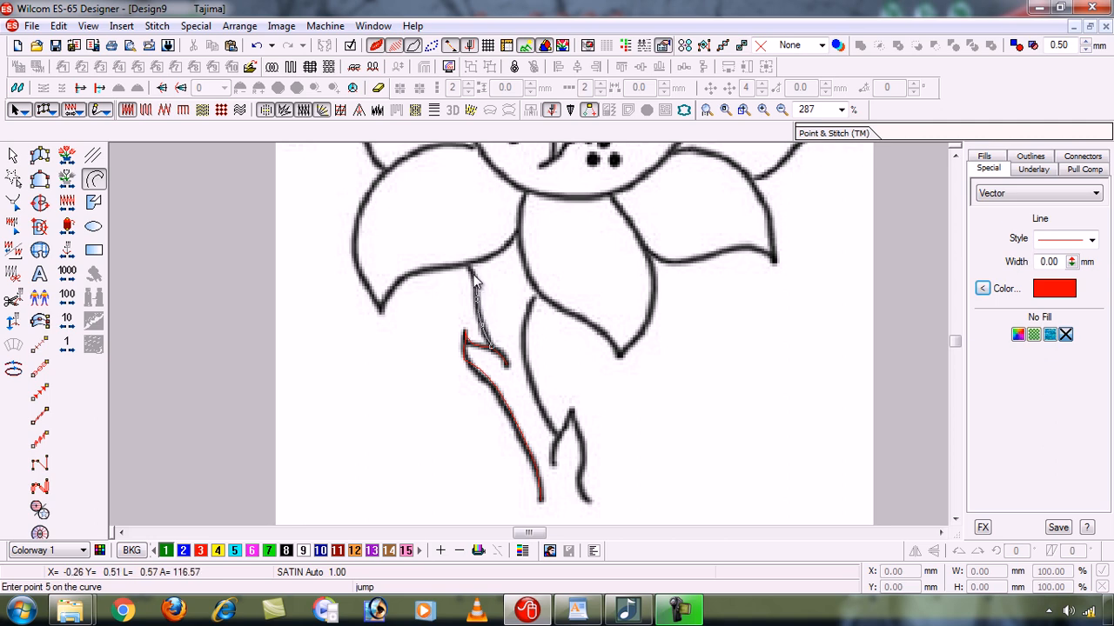
{"action": "left_click", "coordinate": [468, 267]}
{"action": "key", "text": "Return"}
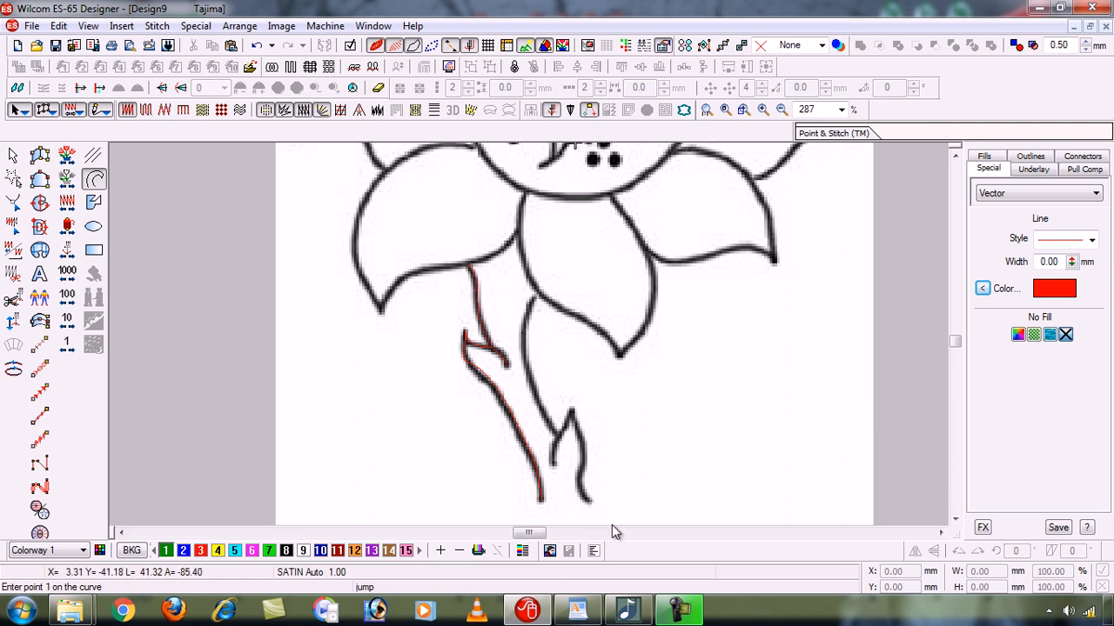
{"action": "left_click", "coordinate": [678, 612]}
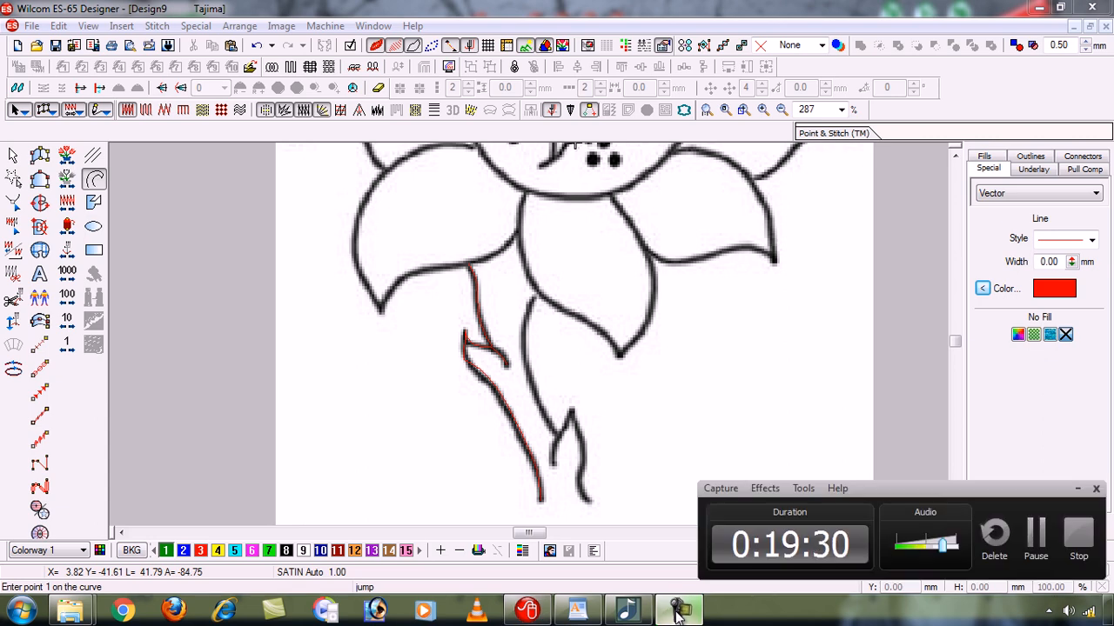
{"action": "left_click", "coordinate": [676, 610]}
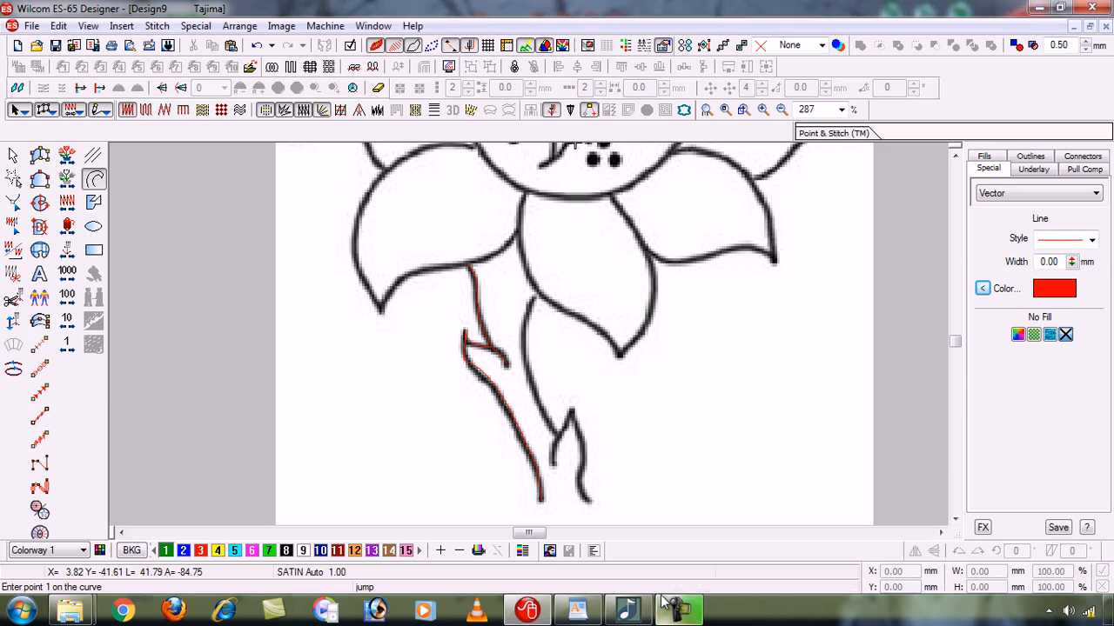
- Trace the small right leaf with a red polyline, from its lower outer end over the pointed tip to its inner end, correcting misplaced points
{"action": "left_click", "coordinate": [589, 502]}
{"action": "left_click", "coordinate": [580, 483]}
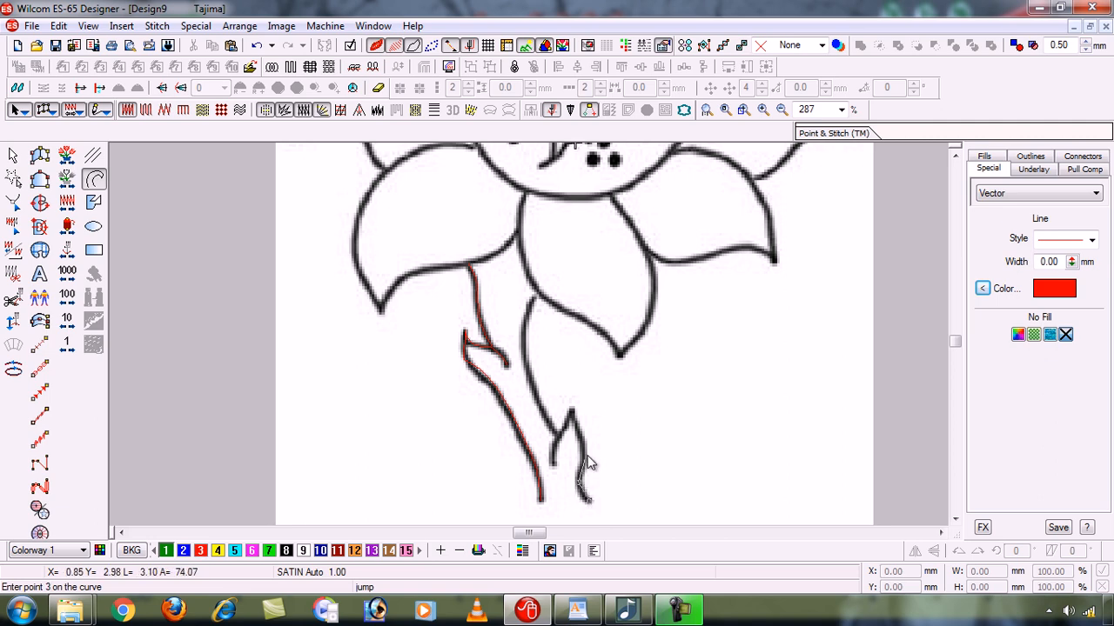
{"action": "left_click", "coordinate": [584, 452]}
{"action": "left_click", "coordinate": [580, 437]}
{"action": "left_click", "coordinate": [572, 410]}
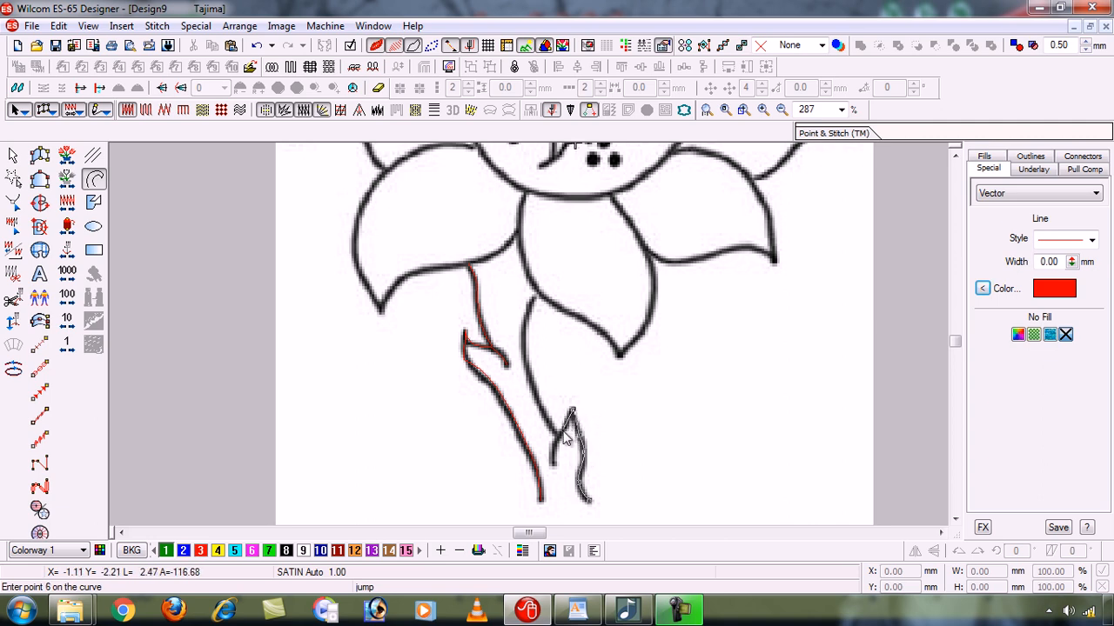
{"action": "left_click", "coordinate": [567, 434]}
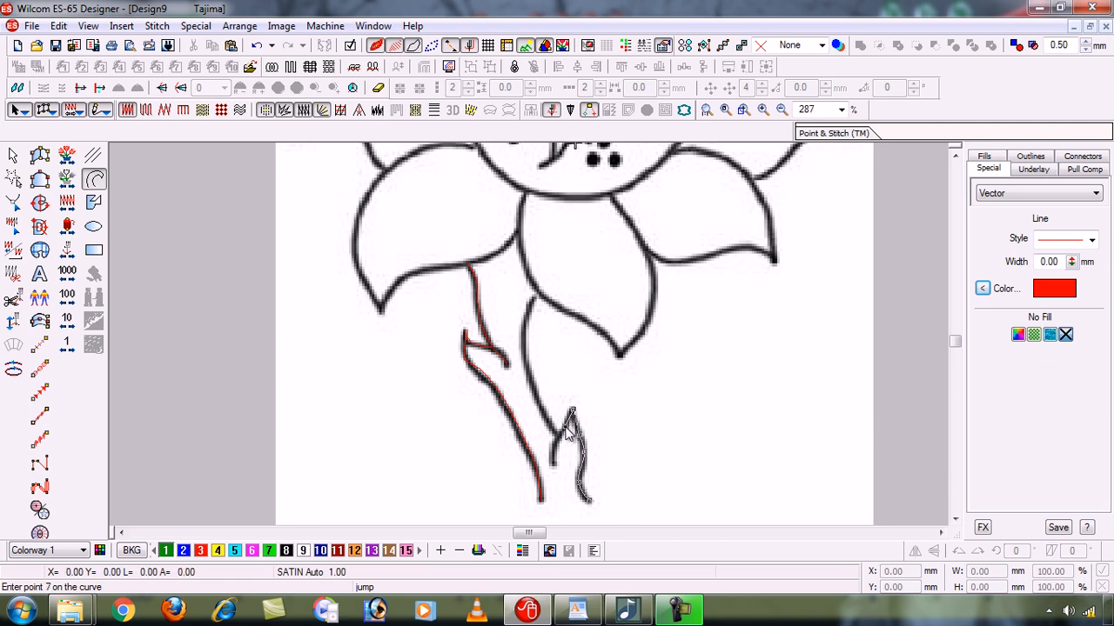
{"action": "left_click", "coordinate": [558, 451]}
{"action": "left_click", "coordinate": [557, 471]}
{"action": "key", "text": "BackSpace"}
{"action": "key", "text": "BackSpace"}
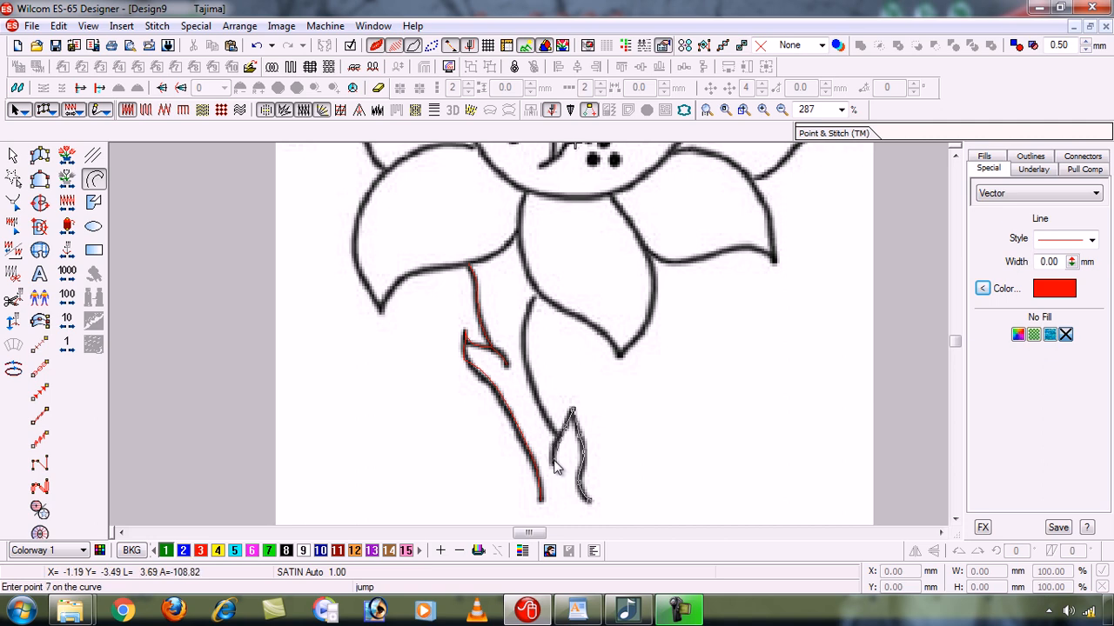
{"action": "left_click", "coordinate": [556, 456]}
{"action": "left_click", "coordinate": [555, 468]}
{"action": "key", "text": "Return"}
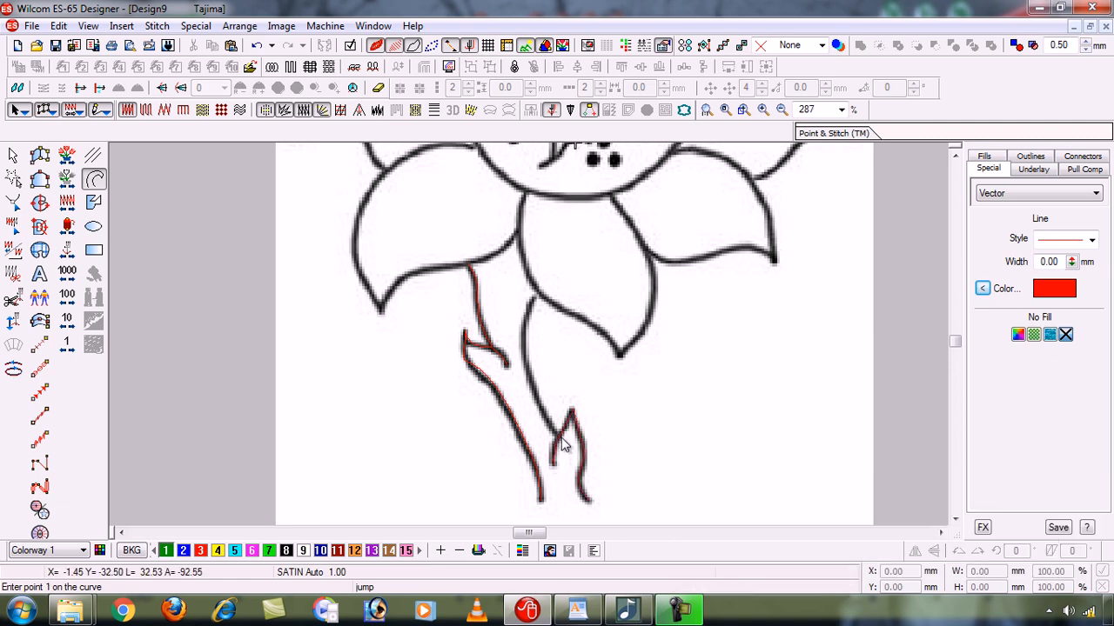
- Trace the stem's right edge with a red polyline of curve points, from the right leaf up to the bottom petal
{"action": "left_click", "coordinate": [560, 442]}
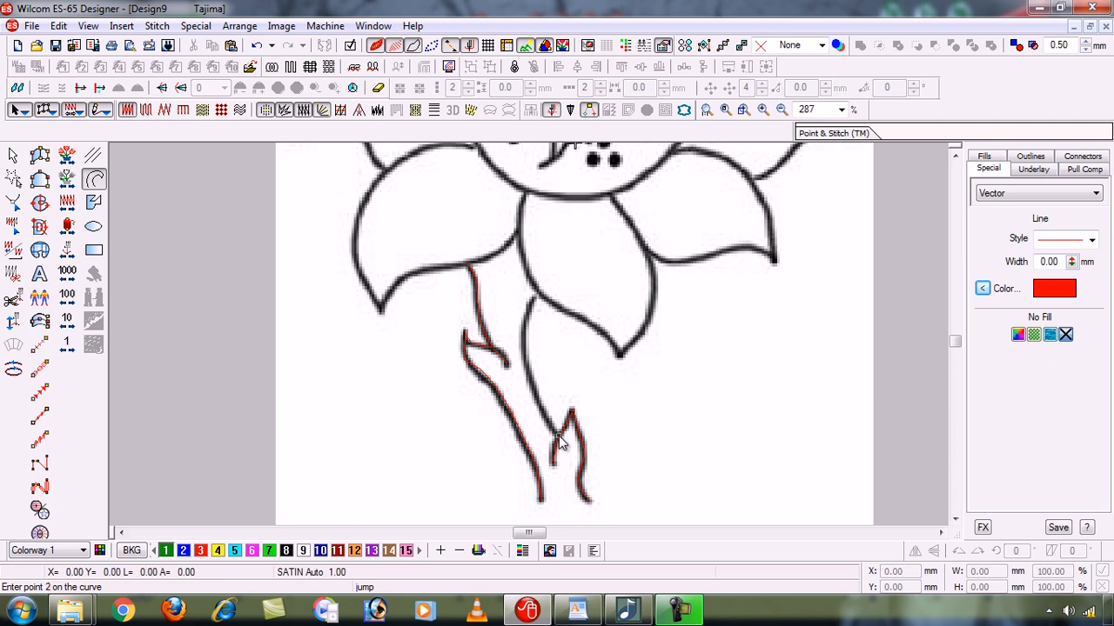
{"action": "left_click", "coordinate": [540, 408]}
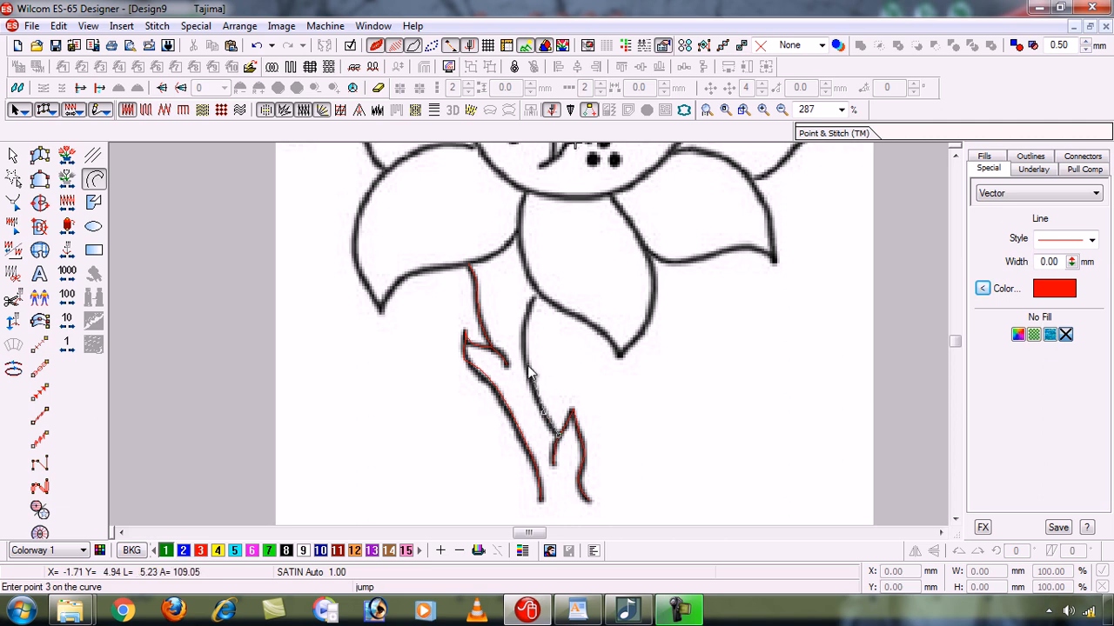
{"action": "left_click", "coordinate": [527, 370]}
{"action": "left_click", "coordinate": [525, 335]}
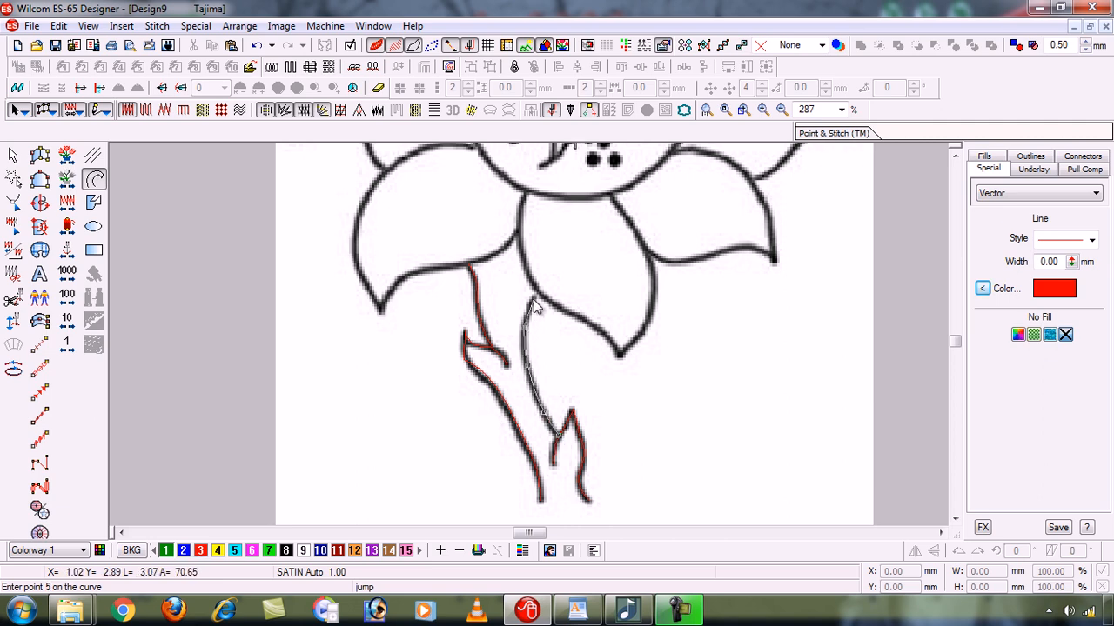
{"action": "left_click", "coordinate": [535, 297]}
{"action": "key", "text": "Return"}
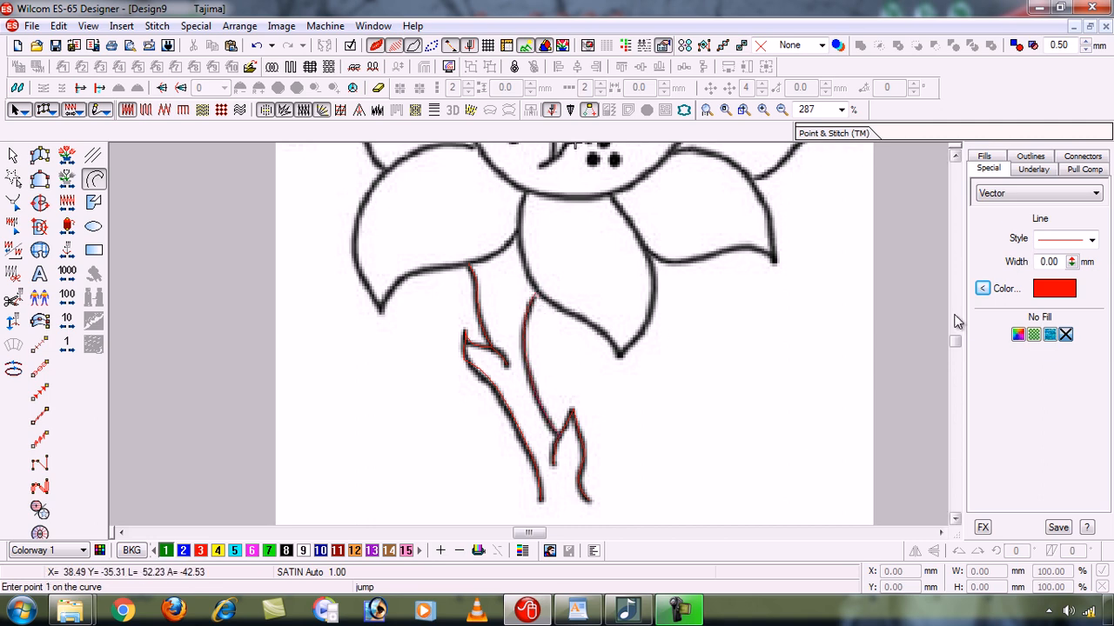
- Trace the lower-left petal with a red polyline, from the neighbouring bottom petal around the pointed tip to the flower's centre outline
{"action": "left_click", "coordinate": [955, 157]}
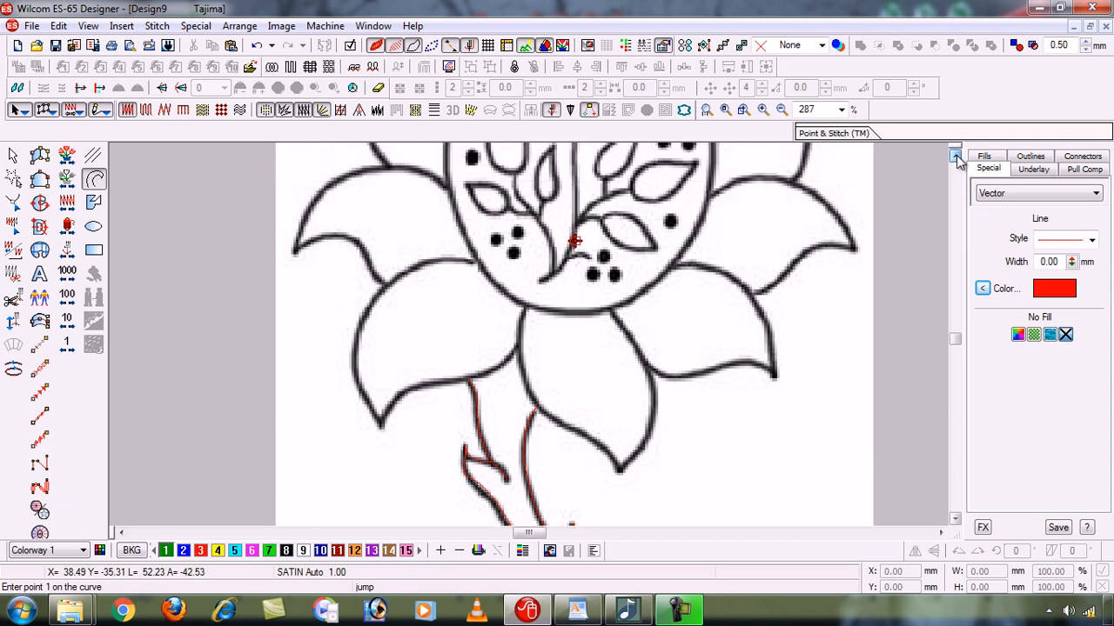
{"action": "left_click", "coordinate": [956, 158]}
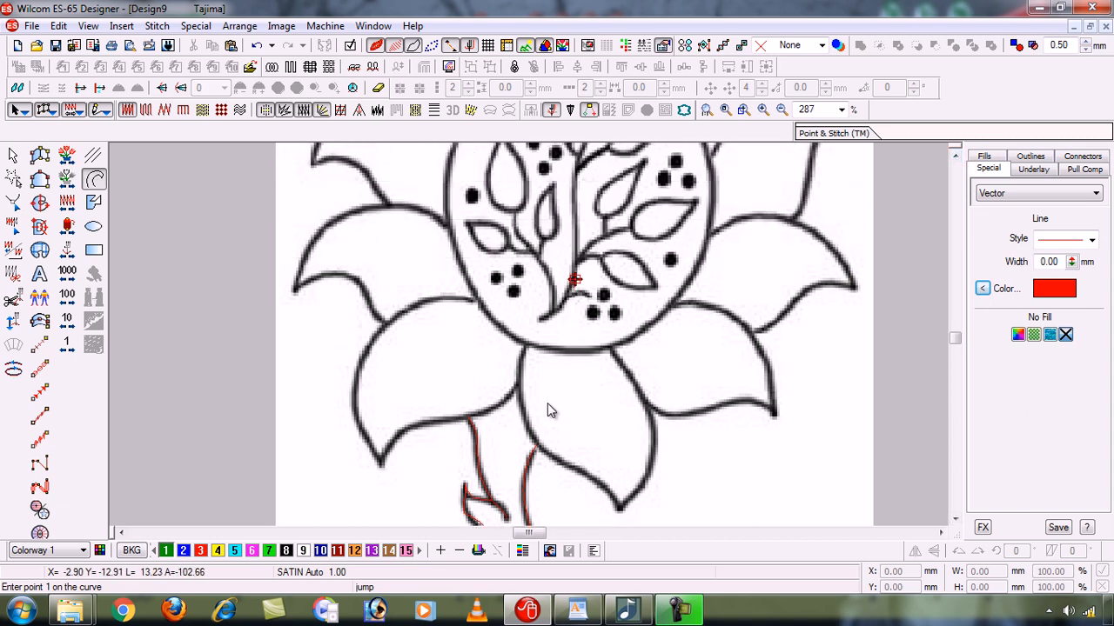
{"action": "key", "text": "0"}
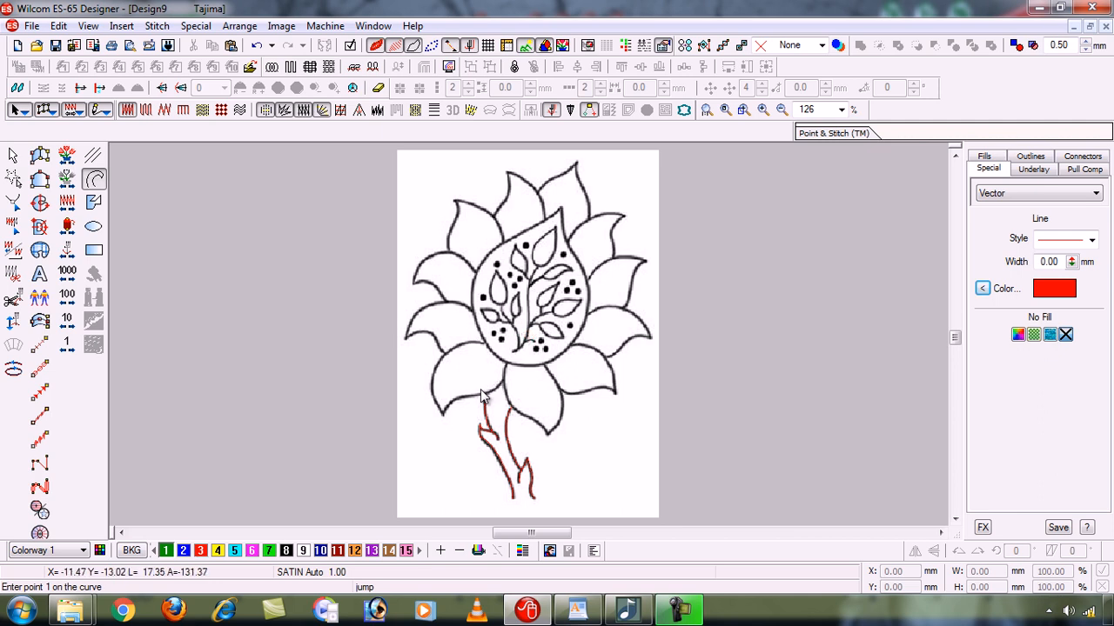
{"action": "key", "text": "b"}
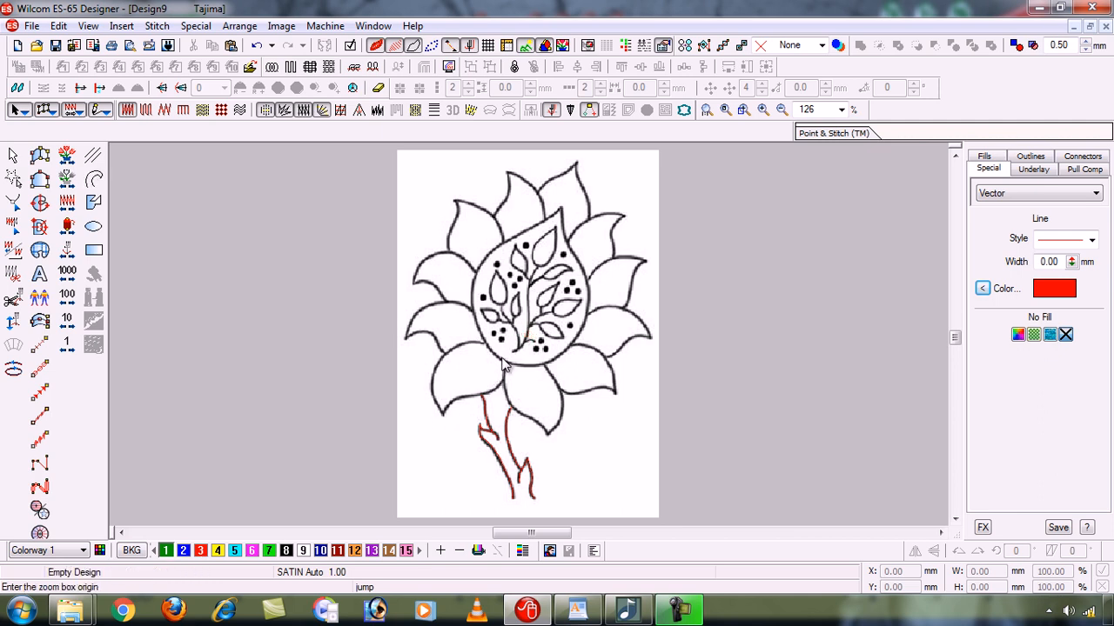
{"action": "left_click_drag", "start_coordinate": [409, 339], "coordinate": [530, 428]}
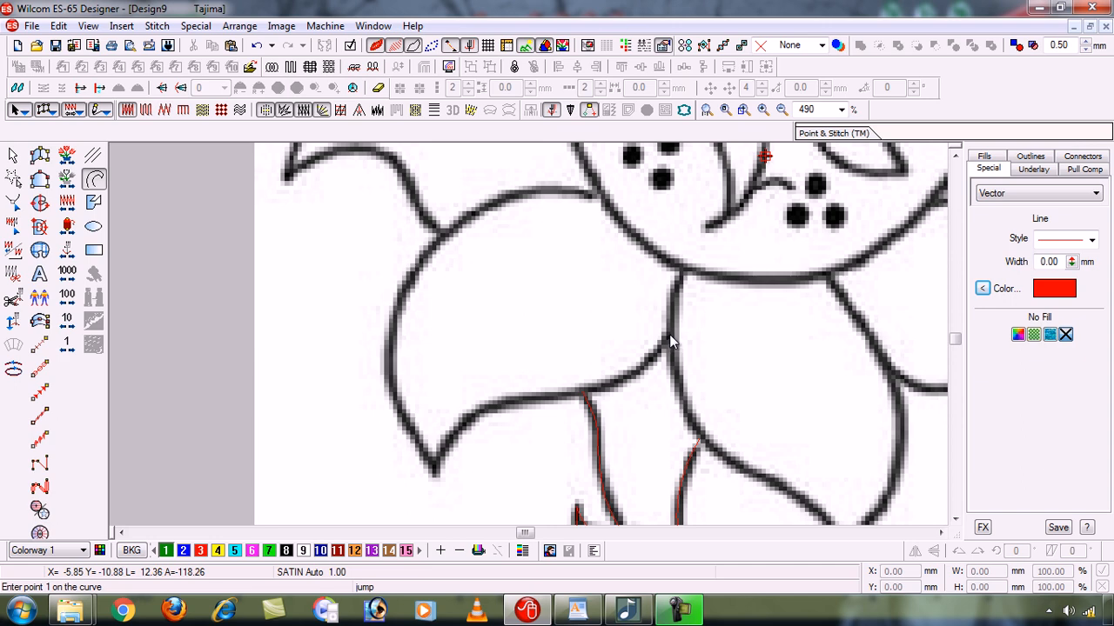
{"action": "left_click", "coordinate": [628, 376]}
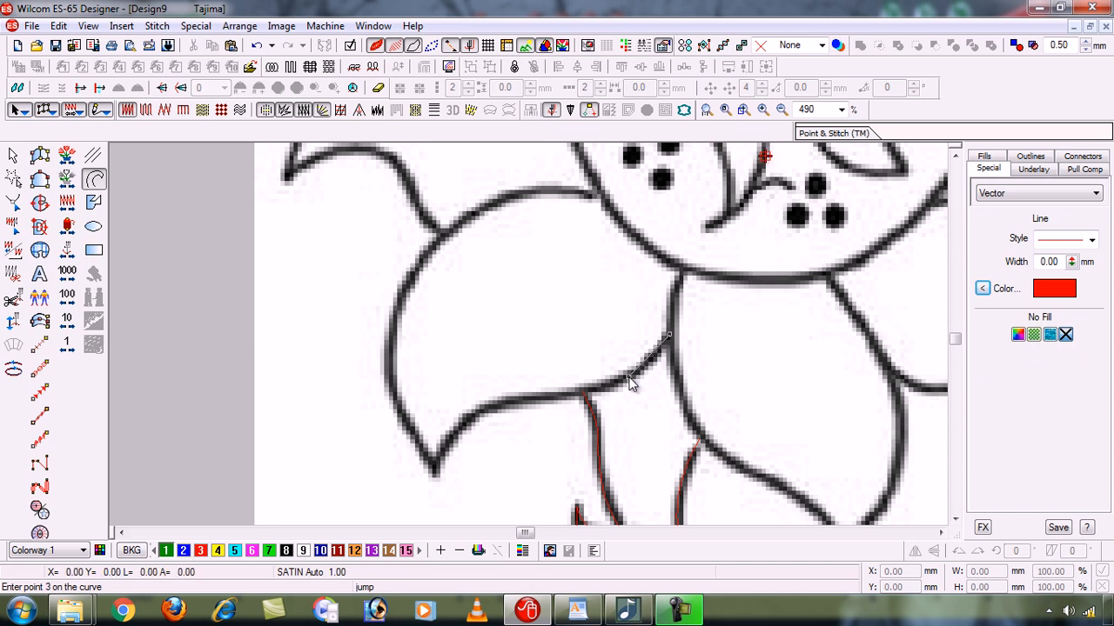
{"action": "left_click", "coordinate": [548, 396]}
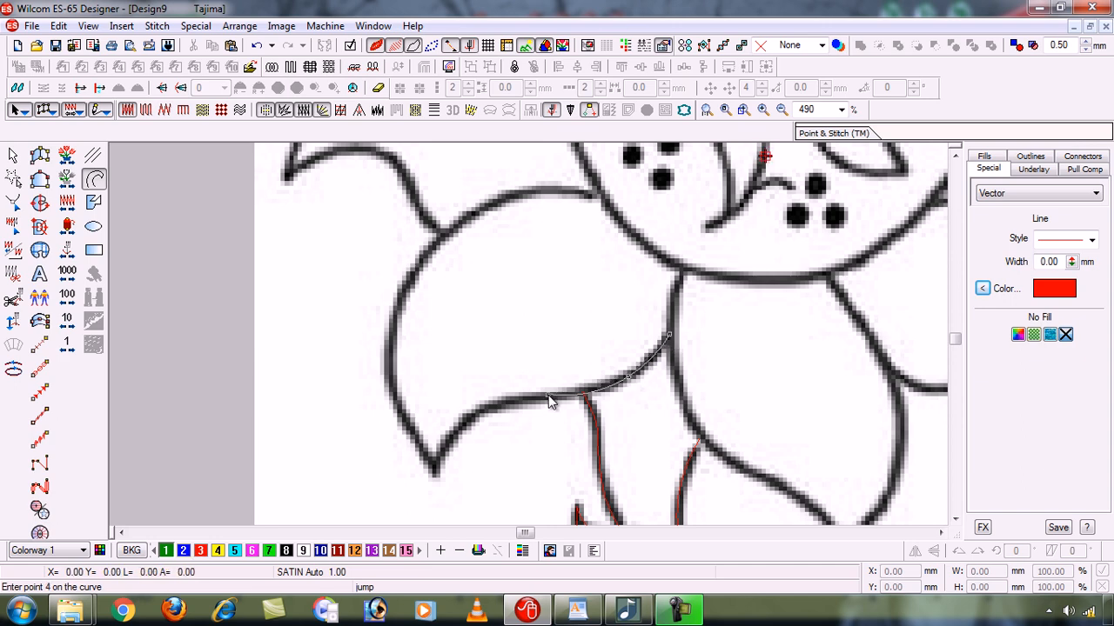
{"action": "left_click", "coordinate": [488, 409]}
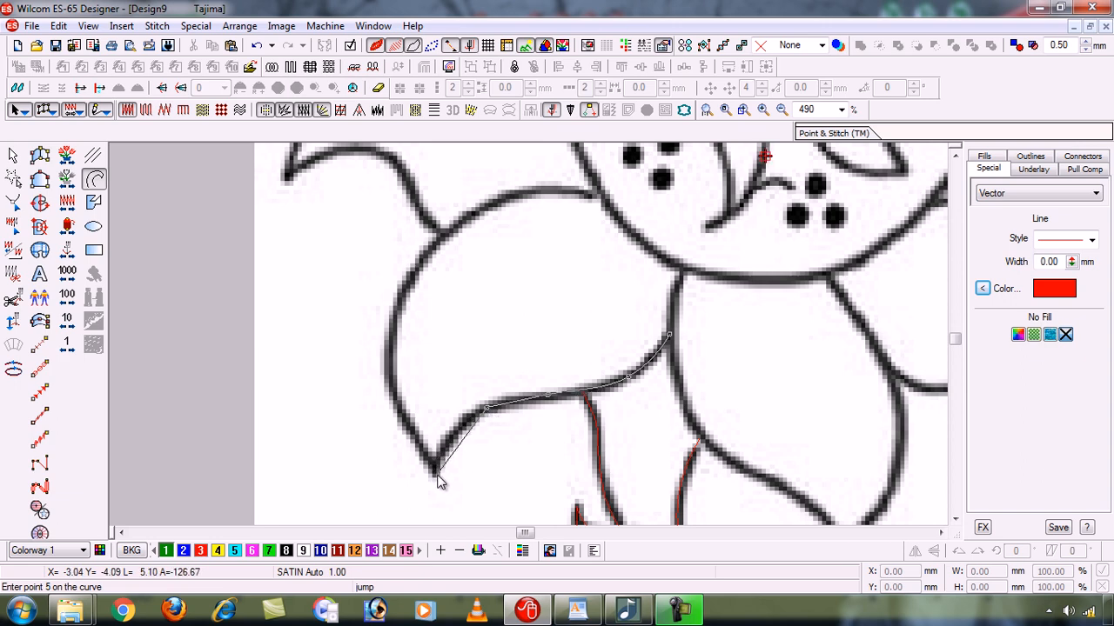
{"action": "left_click", "coordinate": [435, 472]}
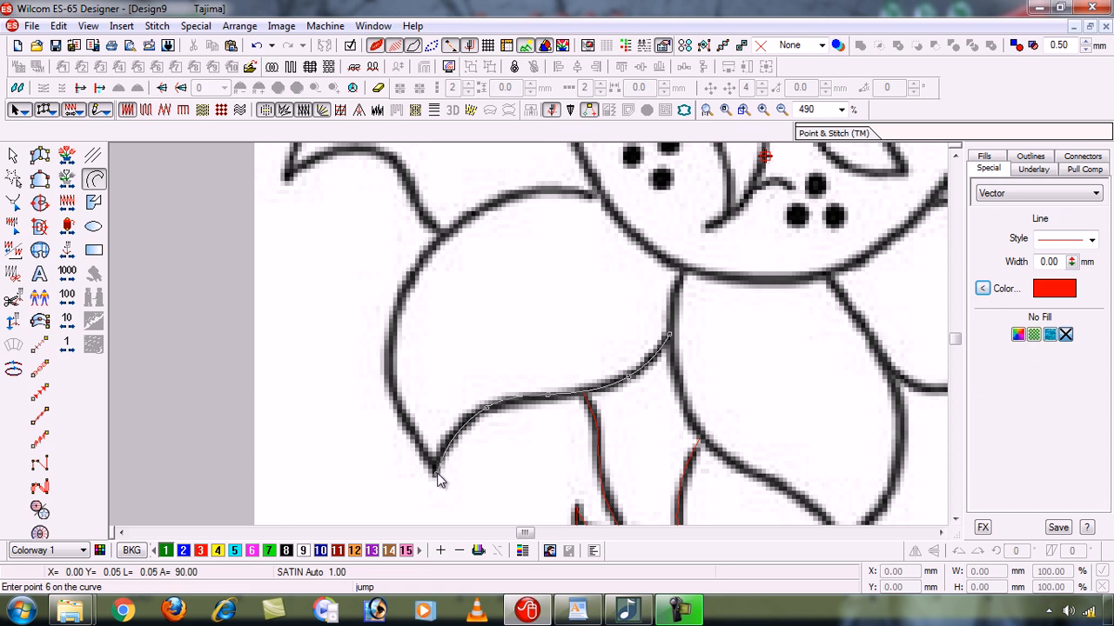
{"action": "left_click", "coordinate": [405, 419]}
{"action": "left_click", "coordinate": [388, 352]}
{"action": "left_click", "coordinate": [418, 263]}
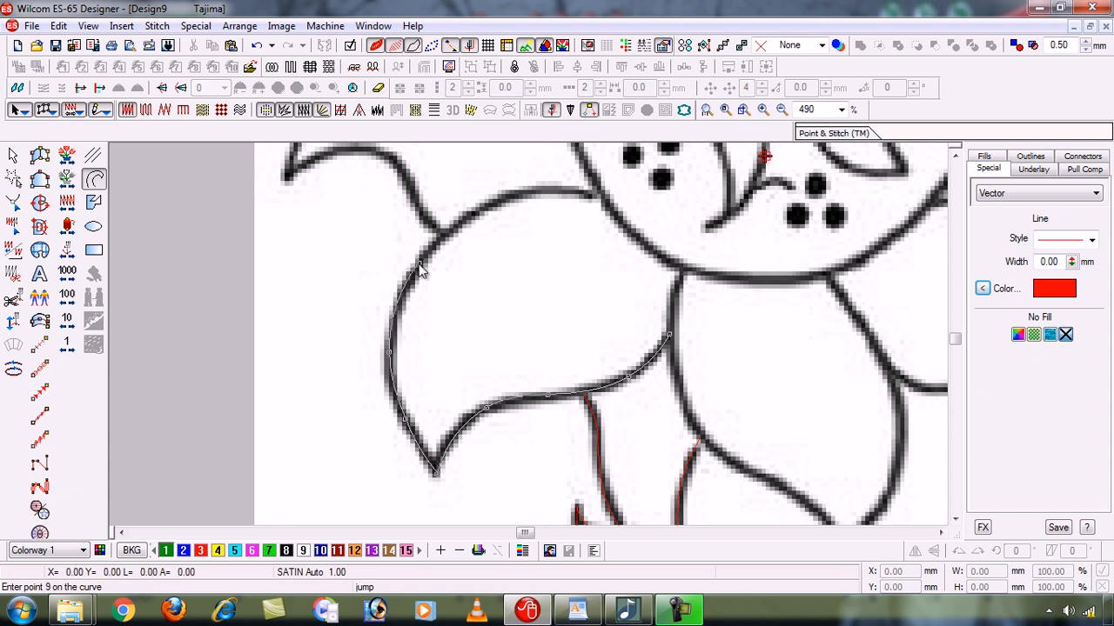
{"action": "left_click", "coordinate": [473, 213]}
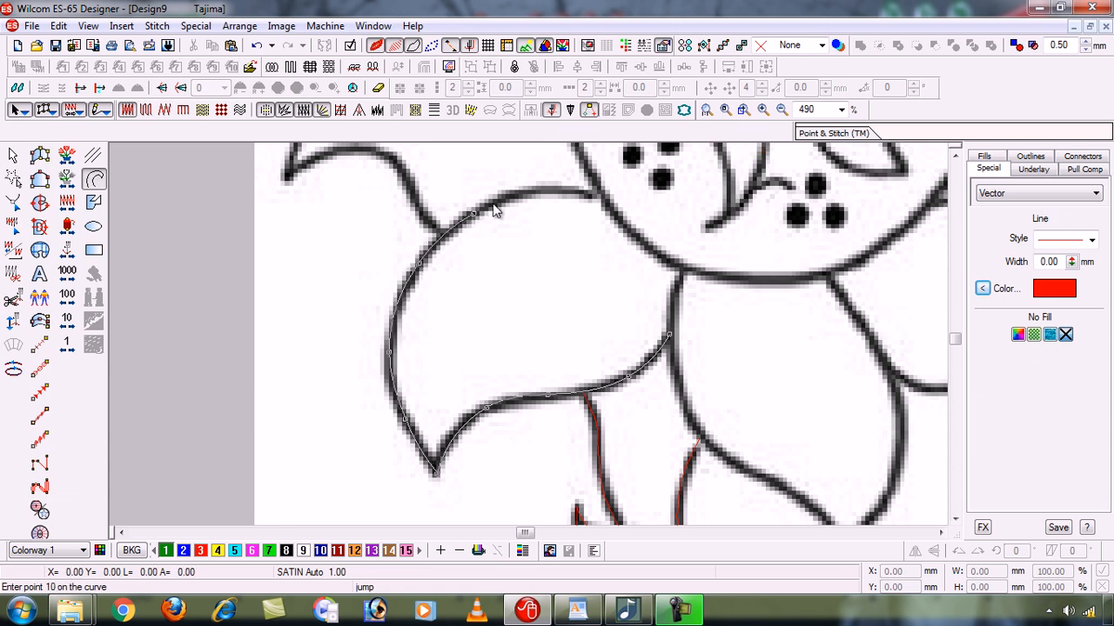
{"action": "left_click", "coordinate": [548, 195]}
{"action": "key", "text": "Return"}
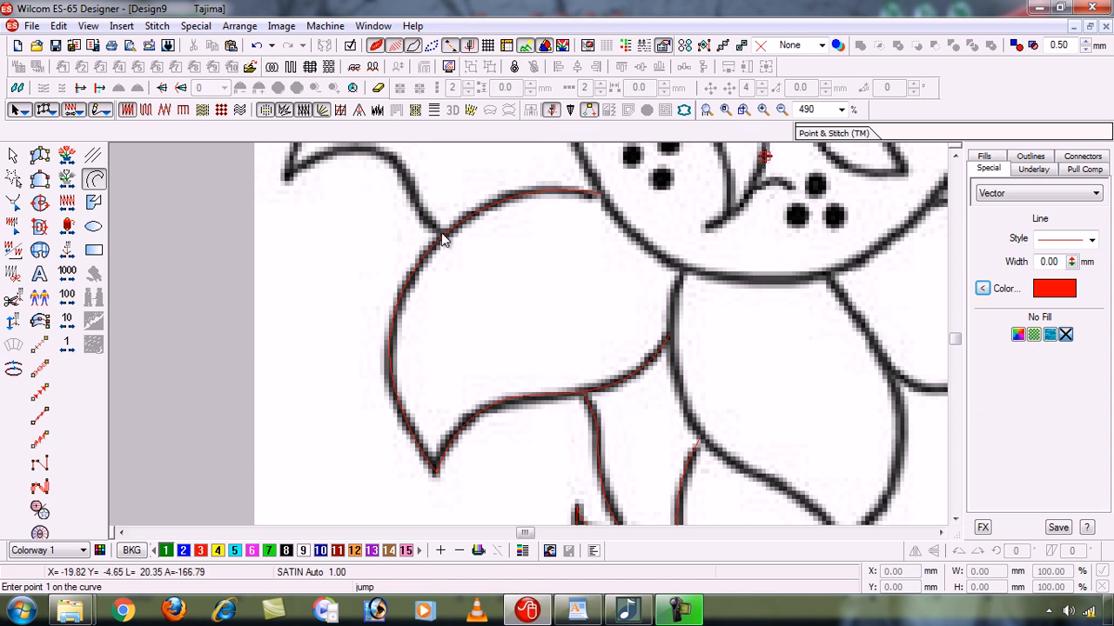
{"action": "key", "text": "shift+z"}
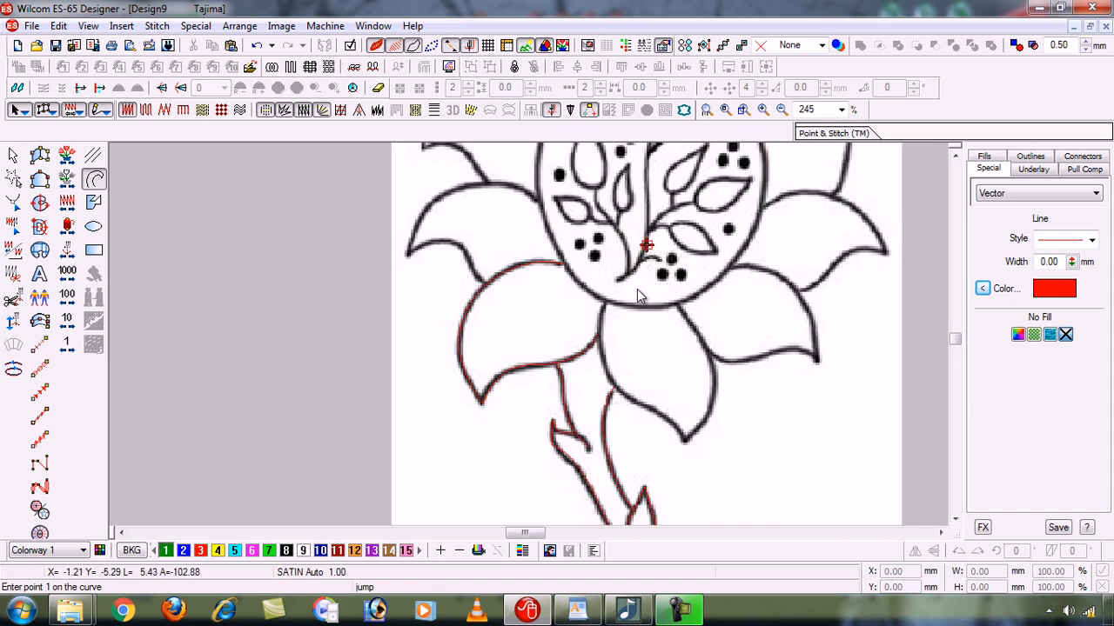
{"action": "key", "text": "b"}
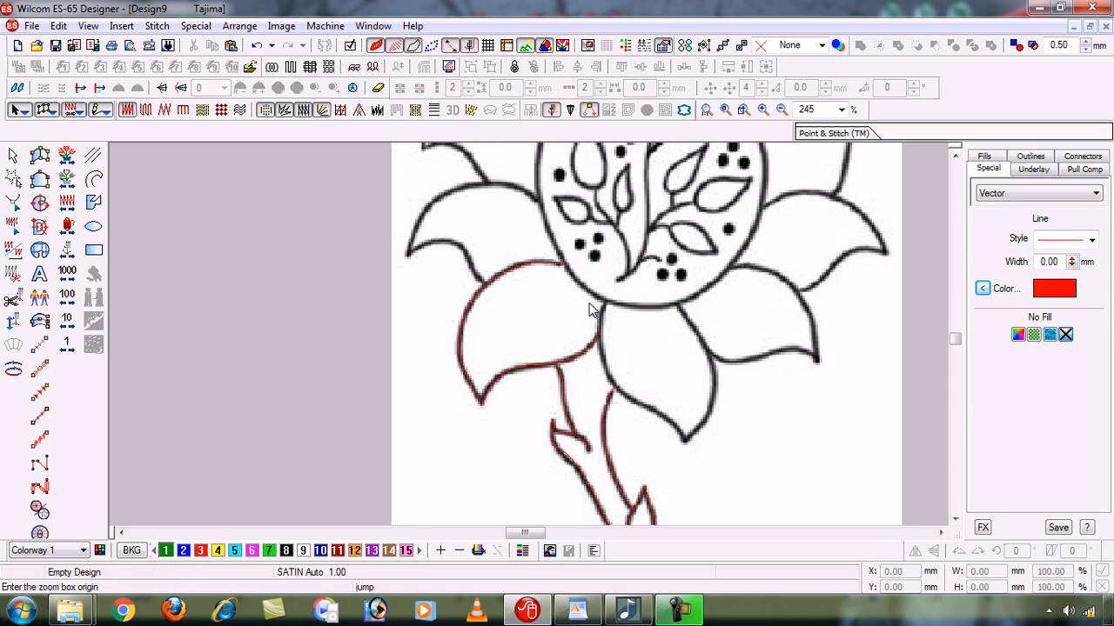
{"action": "left_click_drag", "start_coordinate": [363, 167], "coordinate": [588, 303]}
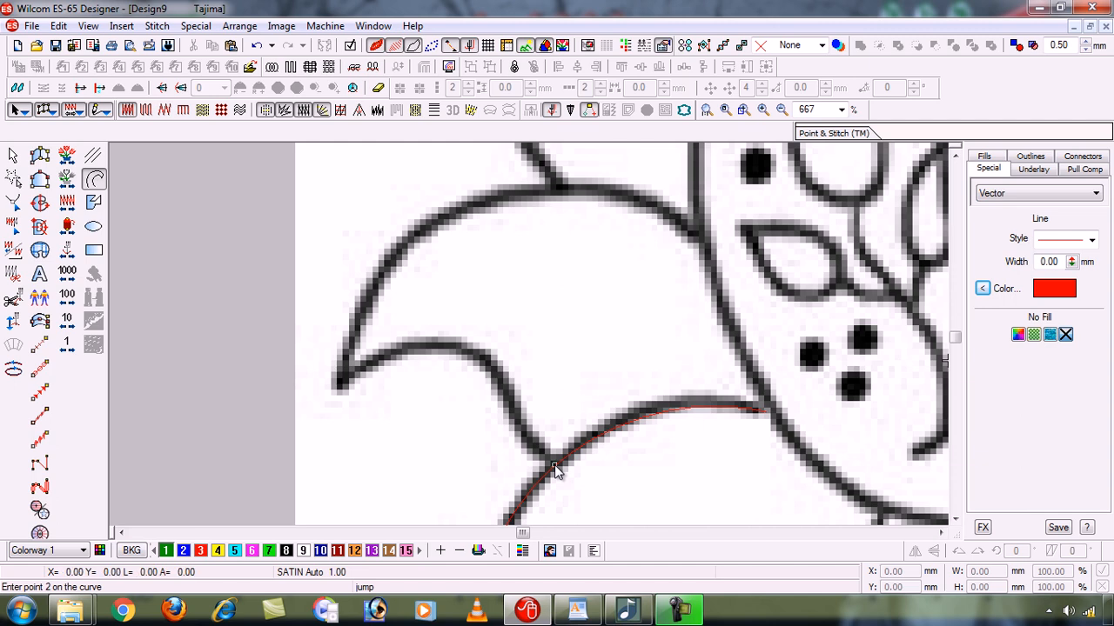
{"action": "left_click", "coordinate": [554, 465]}
{"action": "left_click", "coordinate": [512, 400]}
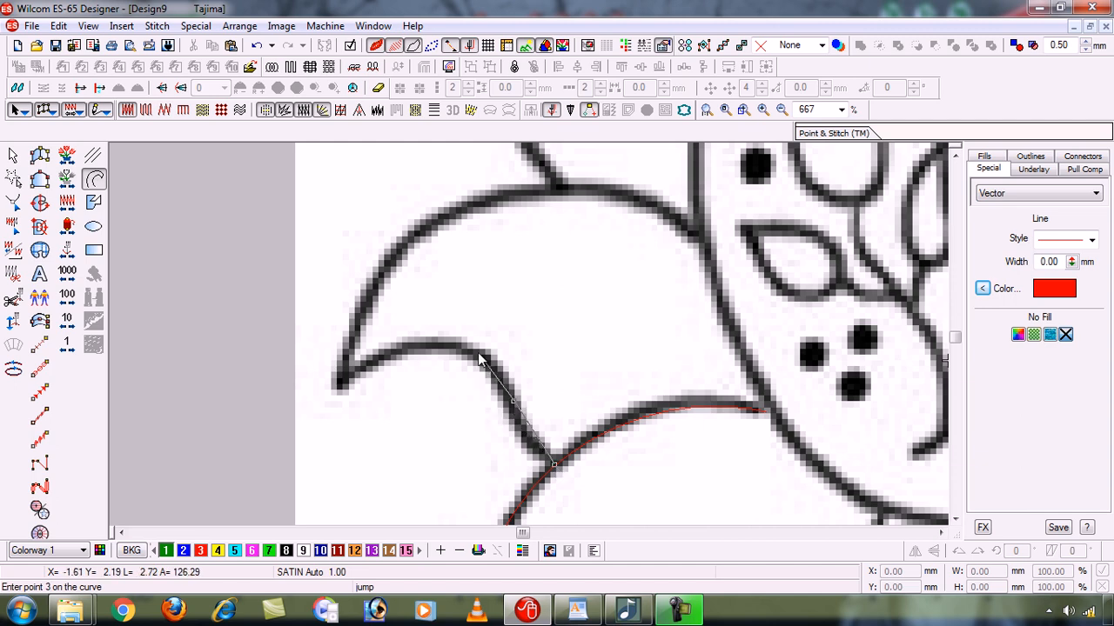
{"action": "left_click", "coordinate": [401, 351]}
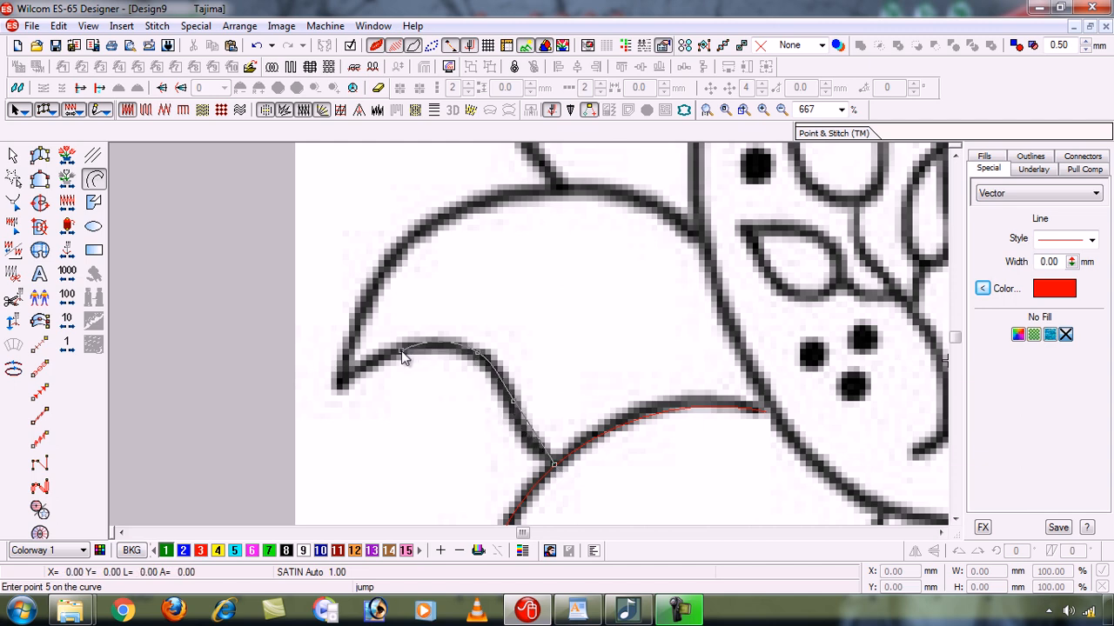
{"action": "left_click", "coordinate": [340, 386]}
{"action": "left_click", "coordinate": [378, 280]}
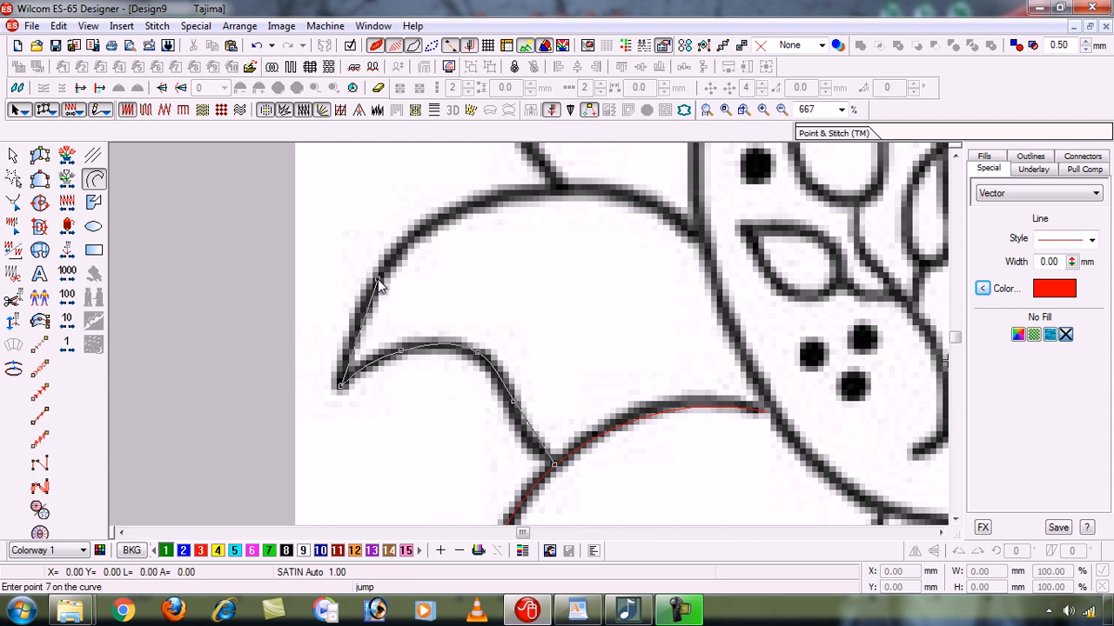
{"action": "left_click", "coordinate": [452, 214]}
{"action": "left_click", "coordinate": [557, 189]}
{"action": "left_click", "coordinate": [644, 200]}
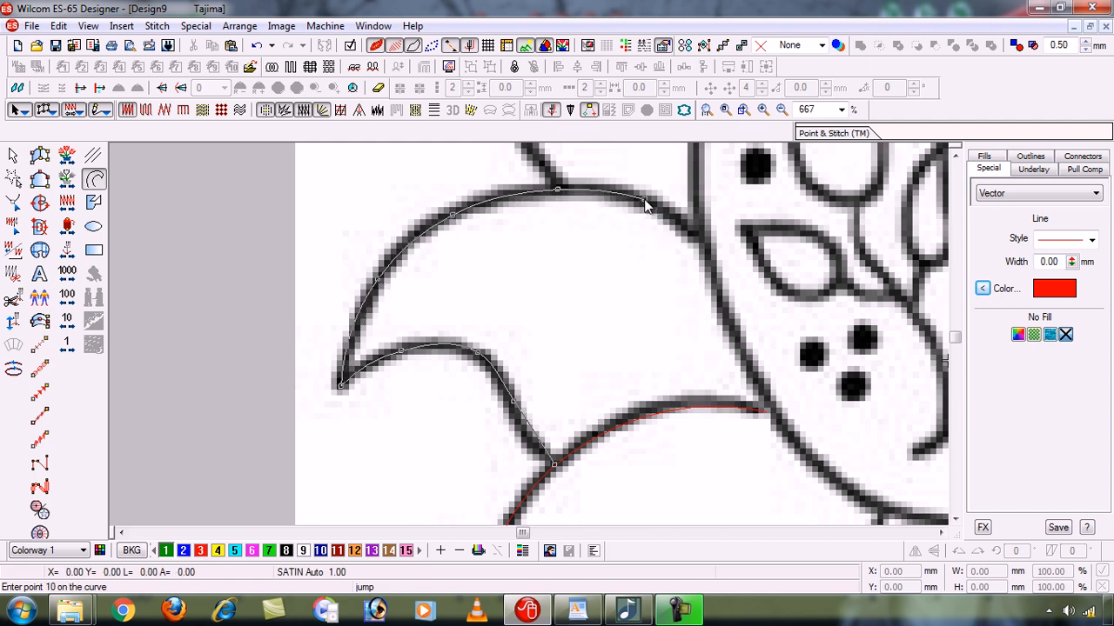
{"action": "left_click", "coordinate": [704, 244]}
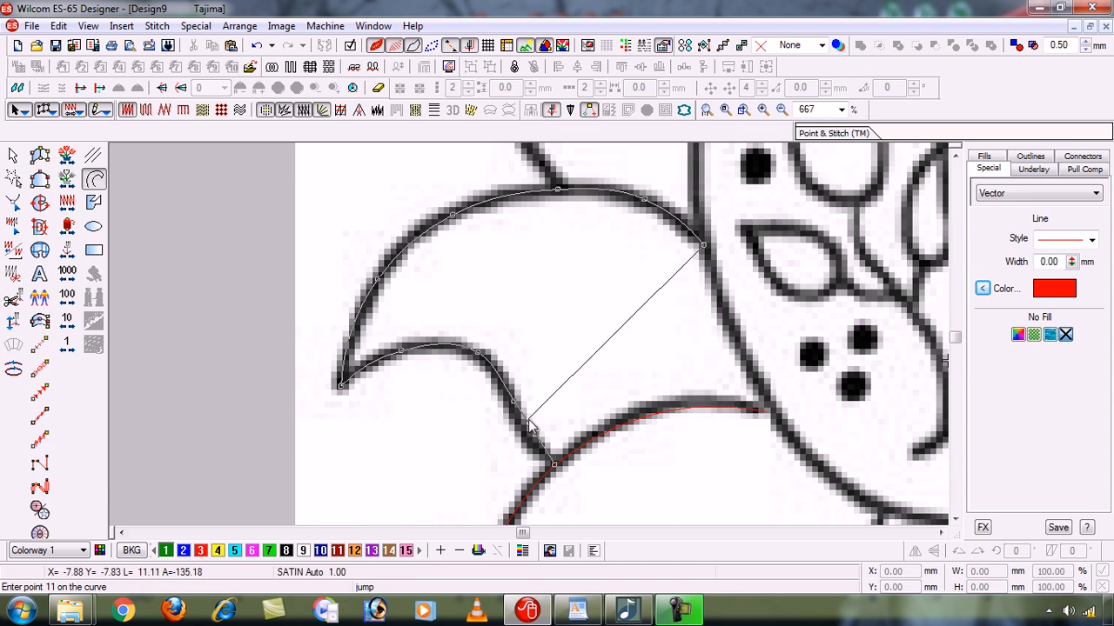
{"action": "key", "text": "BackSpace"}
{"action": "key", "text": "BackSpace"}
{"action": "key", "text": "BackSpace"}
{"action": "key", "text": "BackSpace"}
{"action": "key", "text": "BackSpace"}
{"action": "key", "text": "BackSpace"}
{"action": "key", "text": "BackSpace"}
{"action": "key", "text": "BackSpace"}
{"action": "key", "text": "BackSpace"}
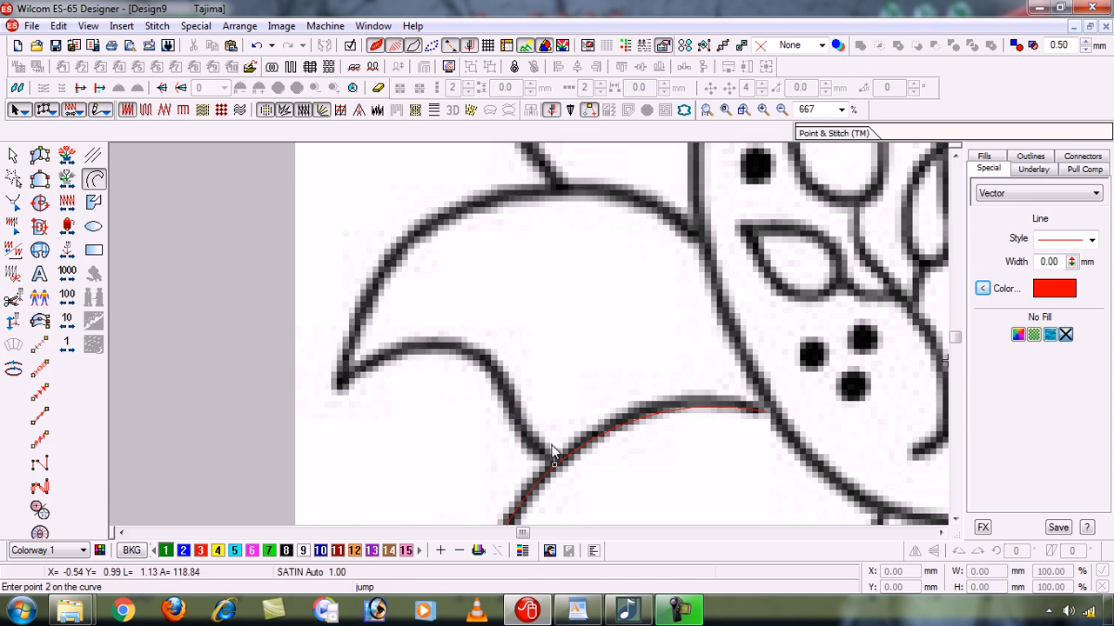
{"action": "key", "text": "BackSpace"}
- Trace the left petal above the finished lower-left petal with a red polyline, from their junction around the pointed tip to the flower's centre outline
{"action": "left_click", "coordinate": [528, 437]}
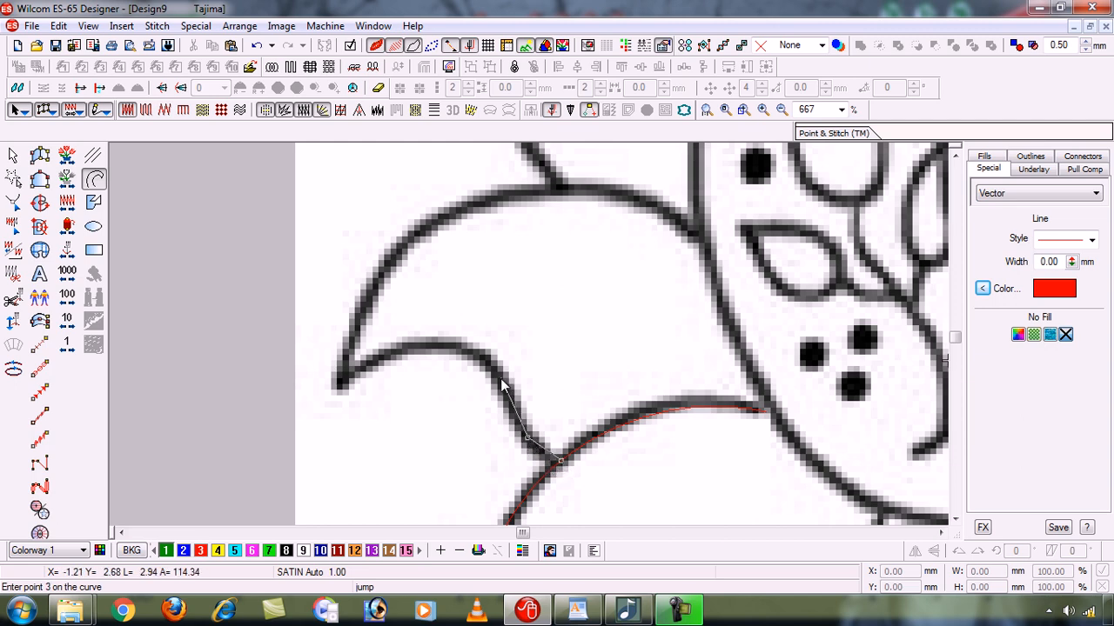
{"action": "left_click", "coordinate": [501, 378]}
{"action": "left_click", "coordinate": [451, 348]}
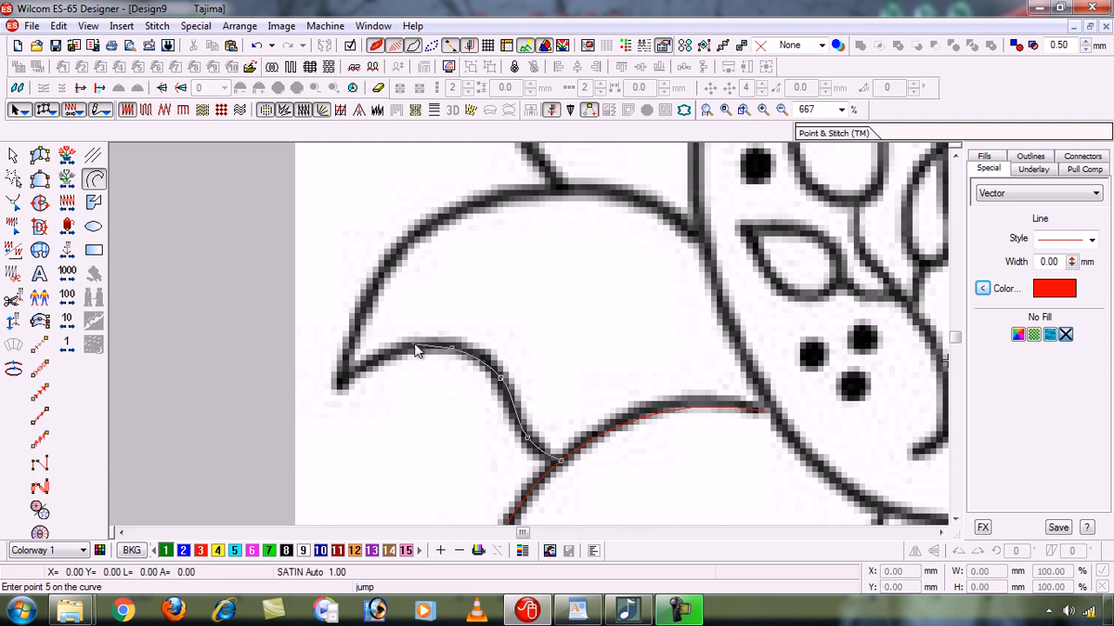
{"action": "left_click", "coordinate": [377, 357]}
{"action": "left_click", "coordinate": [338, 385]}
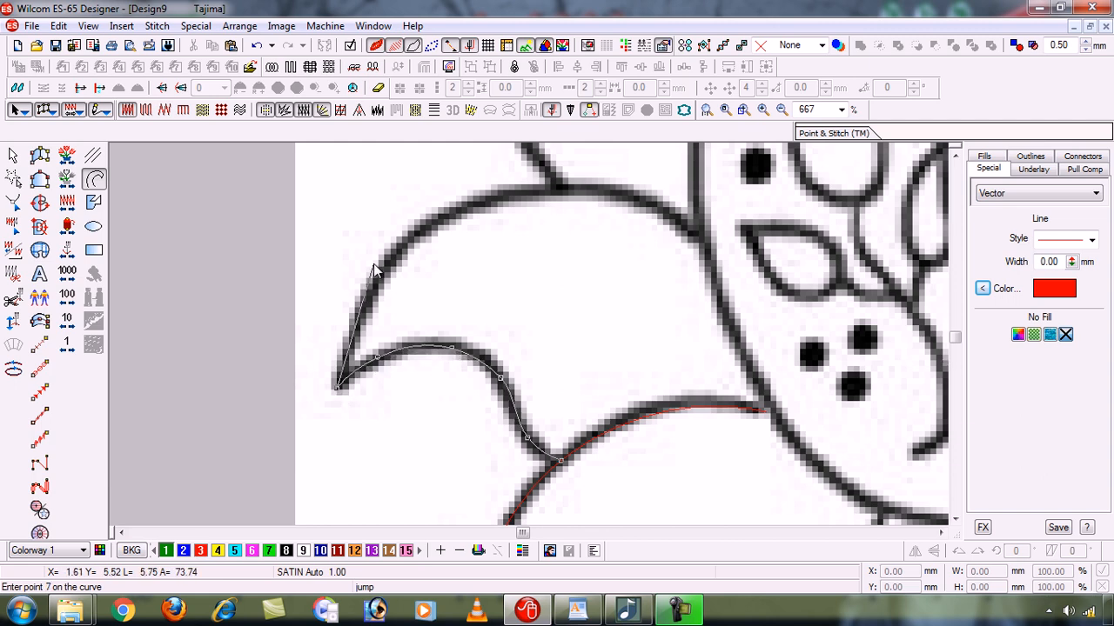
{"action": "left_click", "coordinate": [444, 215]}
{"action": "left_click", "coordinate": [556, 188]}
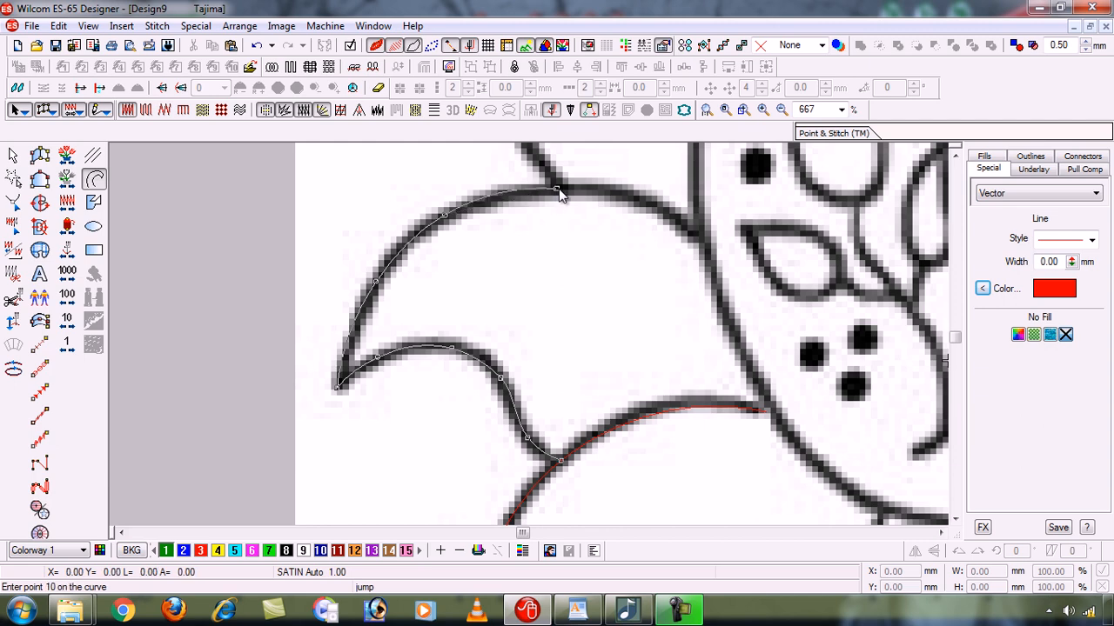
{"action": "left_click", "coordinate": [636, 200]}
{"action": "left_click", "coordinate": [703, 241]}
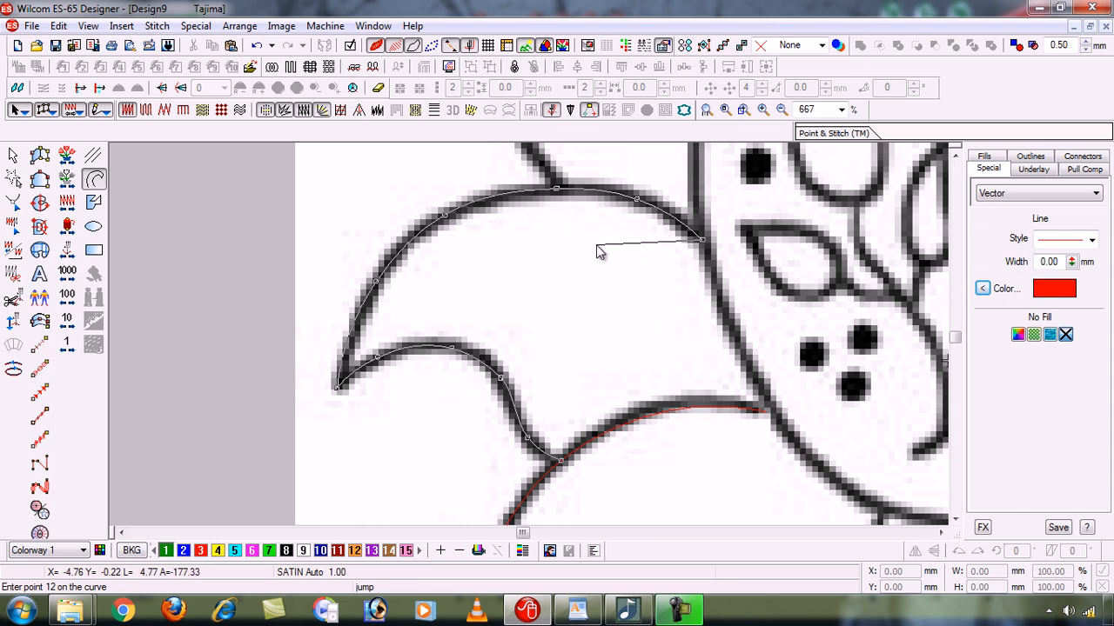
{"action": "key", "text": "Return"}
- Trace the next petal up on the flower's left side with a red polyline, from the petal below around its tip to the centre outline
{"action": "key", "text": "shift+z"}
{"action": "key", "text": "shift+z"}
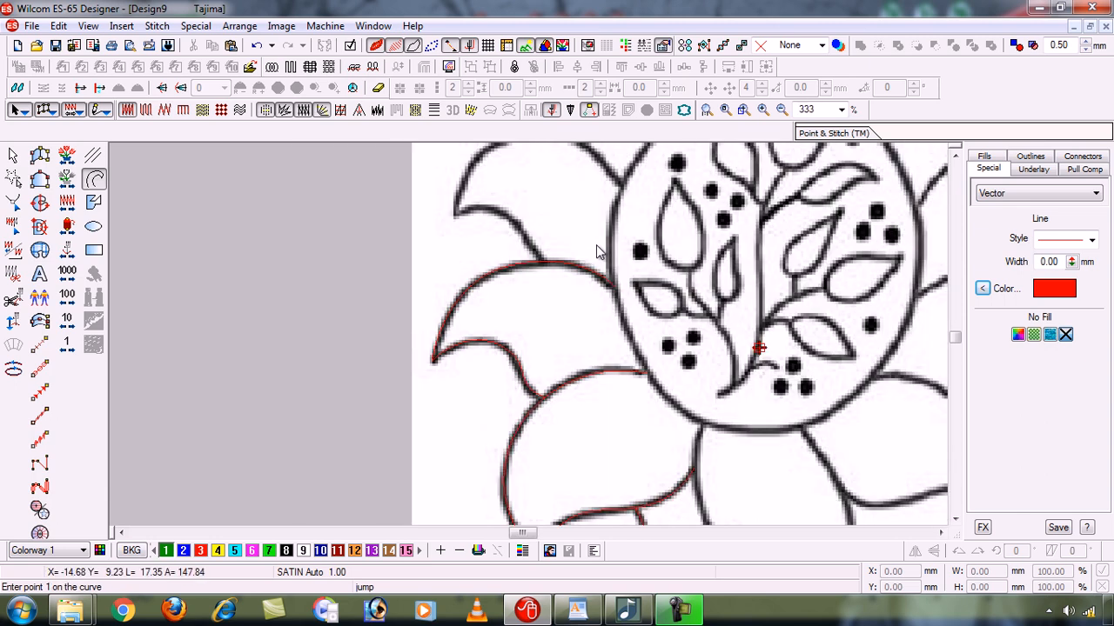
{"action": "key", "text": "b"}
{"action": "left_click", "coordinate": [450, 216]}
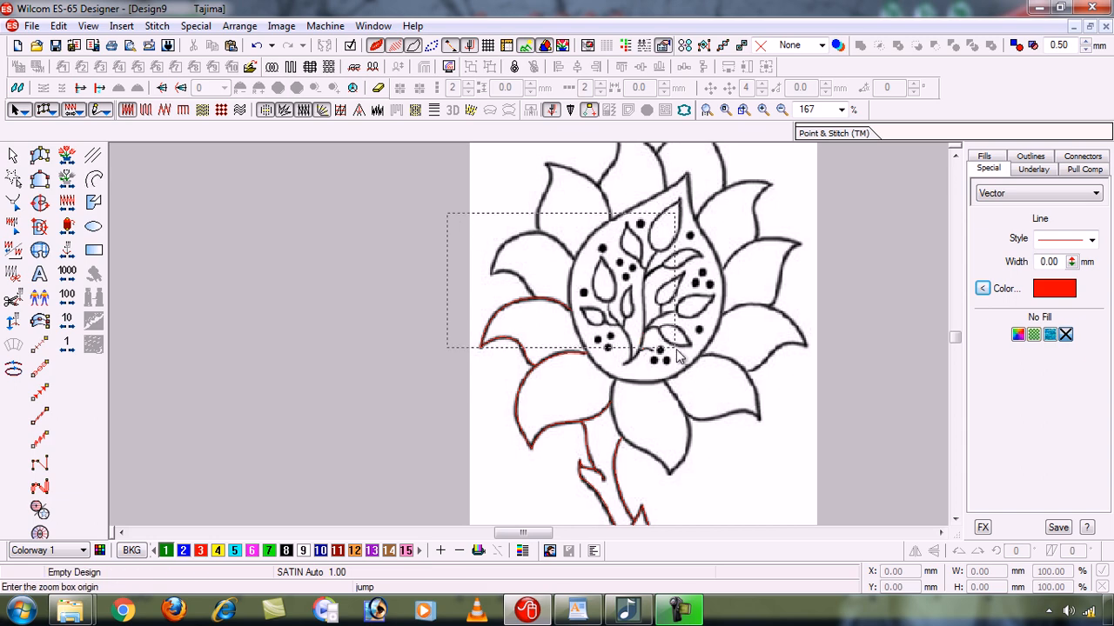
{"action": "left_click", "coordinate": [676, 353]}
{"action": "key", "text": "b"}
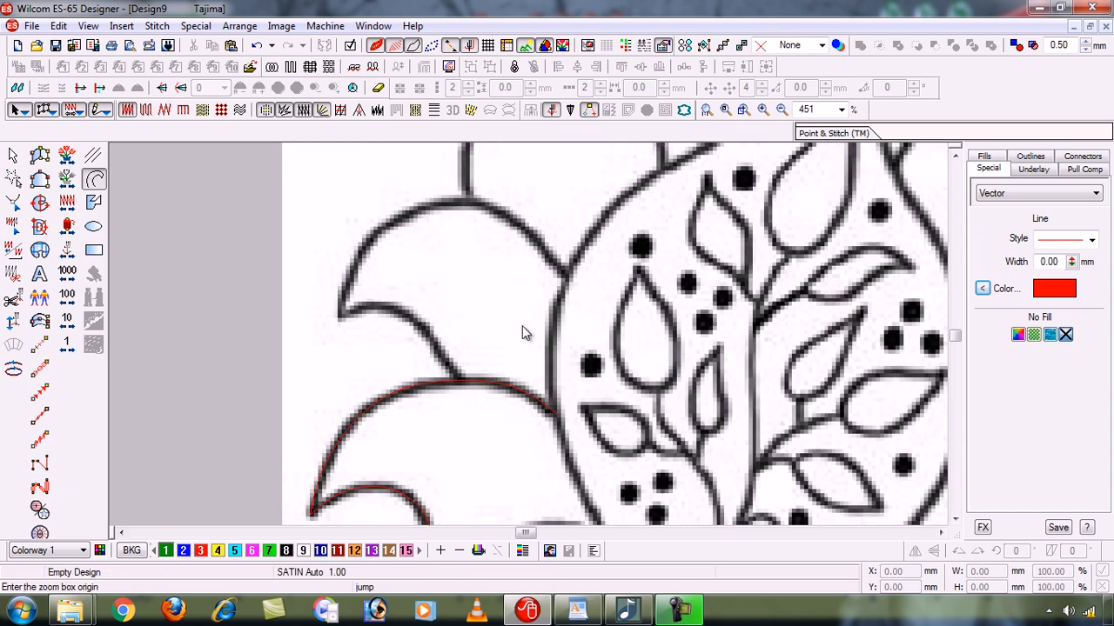
{"action": "left_click", "coordinate": [269, 176]}
{"action": "left_click", "coordinate": [631, 433]}
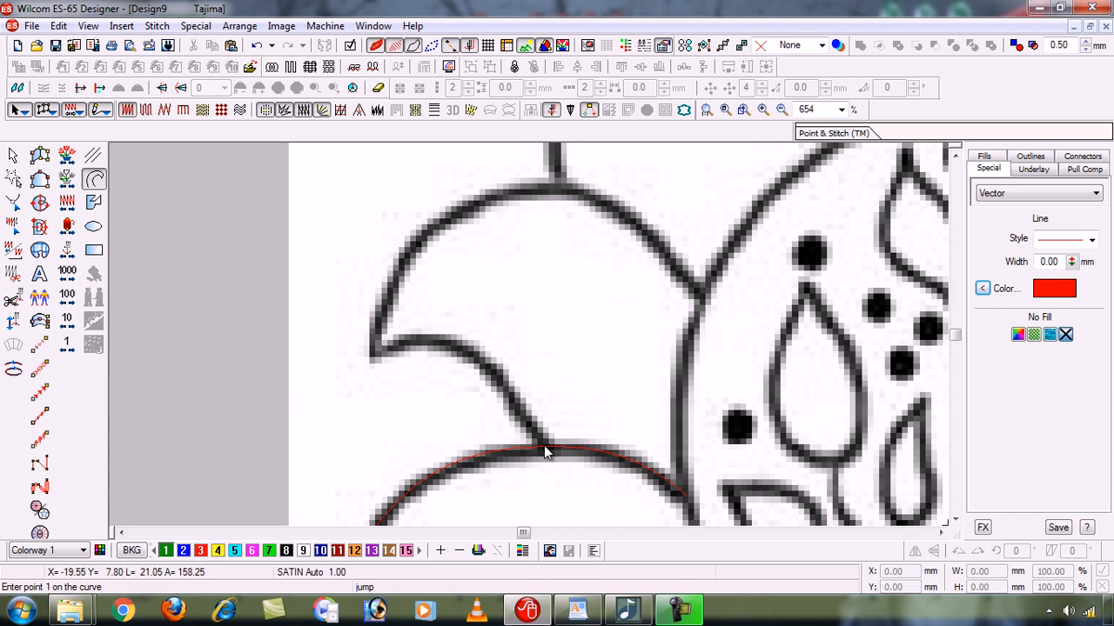
{"action": "left_click", "coordinate": [544, 448]}
{"action": "left_click", "coordinate": [502, 389]}
{"action": "left_click", "coordinate": [444, 346]}
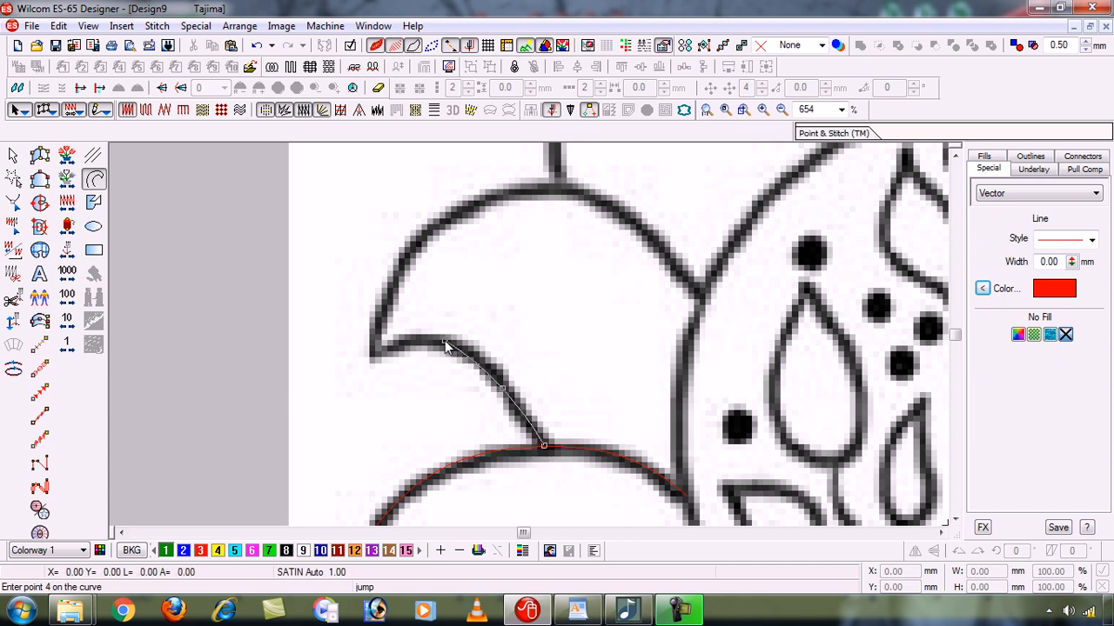
{"action": "left_click", "coordinate": [373, 357]}
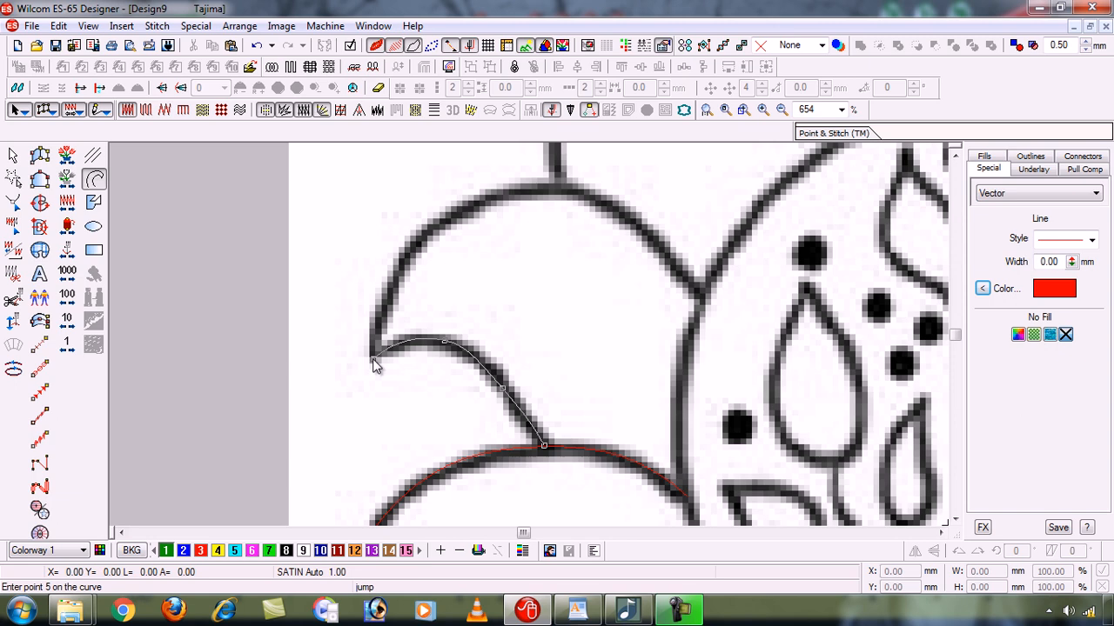
{"action": "left_click", "coordinate": [415, 242]}
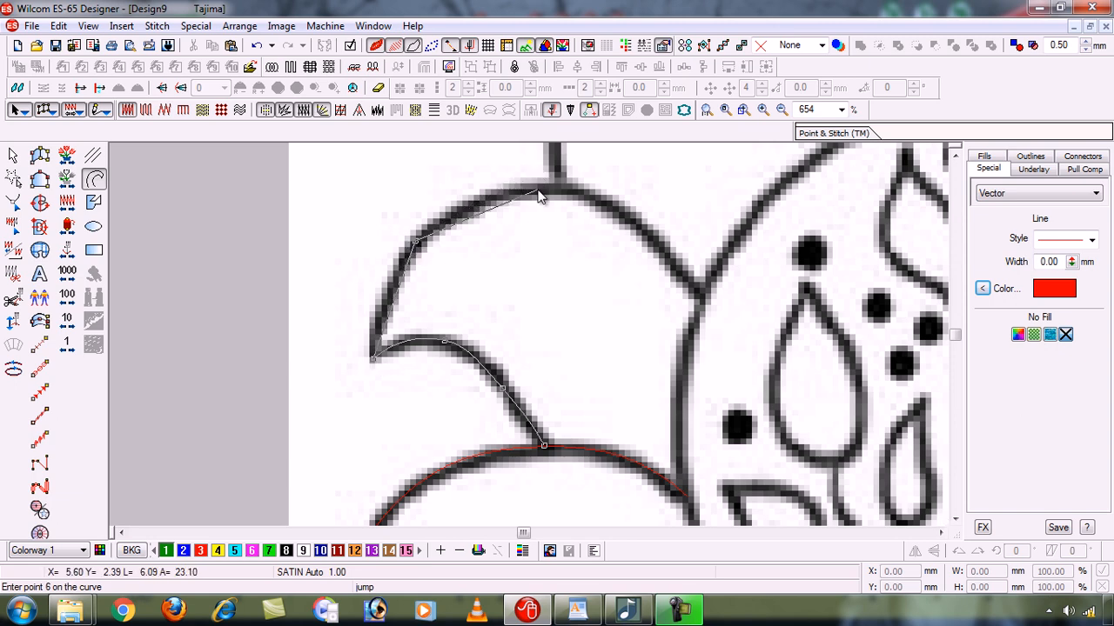
{"action": "left_click", "coordinate": [538, 191]}
{"action": "left_click", "coordinate": [611, 210]}
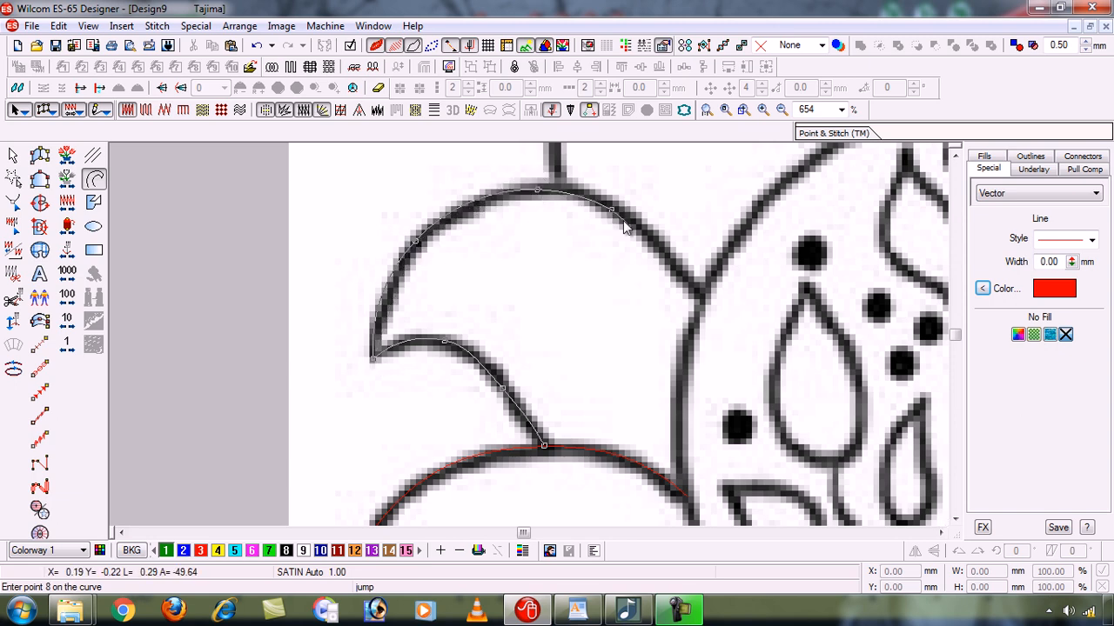
{"action": "left_click", "coordinate": [701, 296]}
{"action": "key", "text": "Return"}
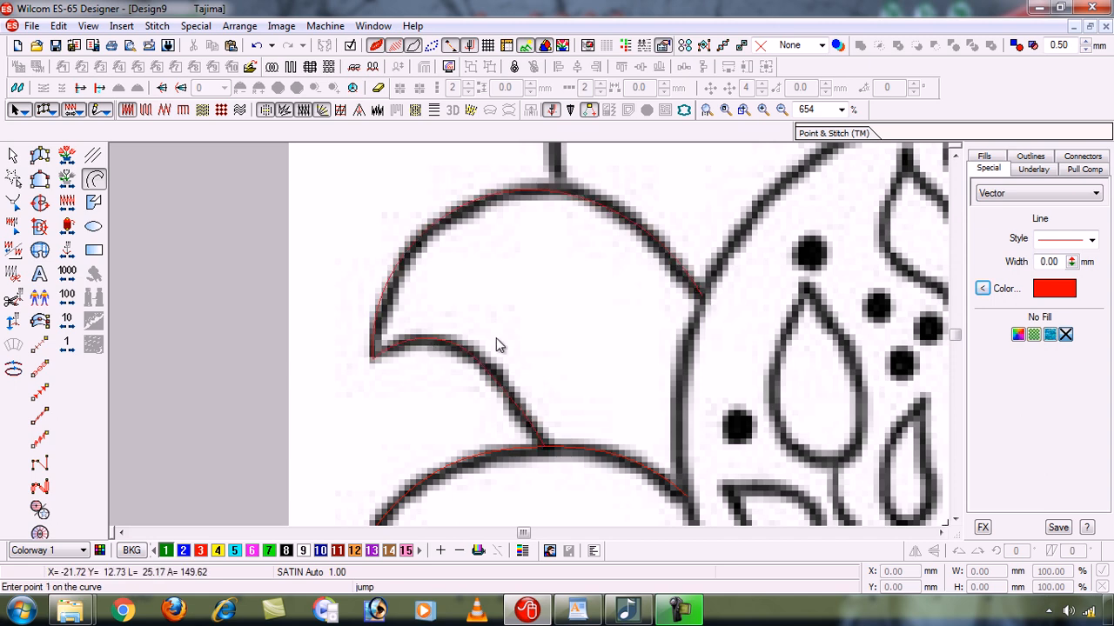
- Hide the background image and reshape the last traced petal, moving its tip outward and upward and bowing its lower edge
{"action": "key", "text": "d"}
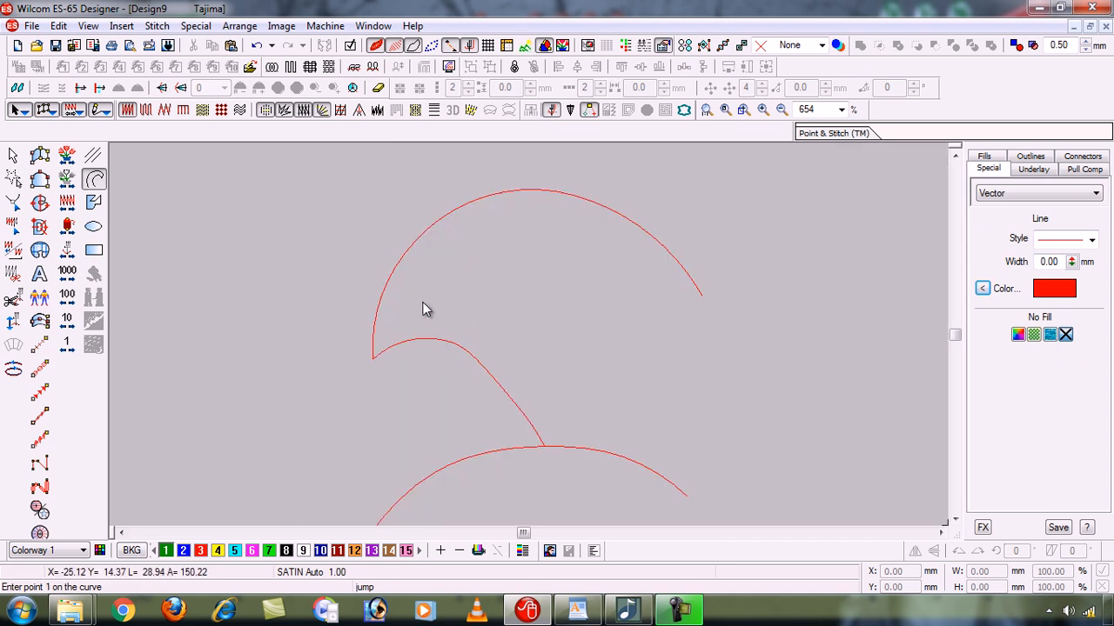
{"action": "left_click", "coordinate": [14, 155]}
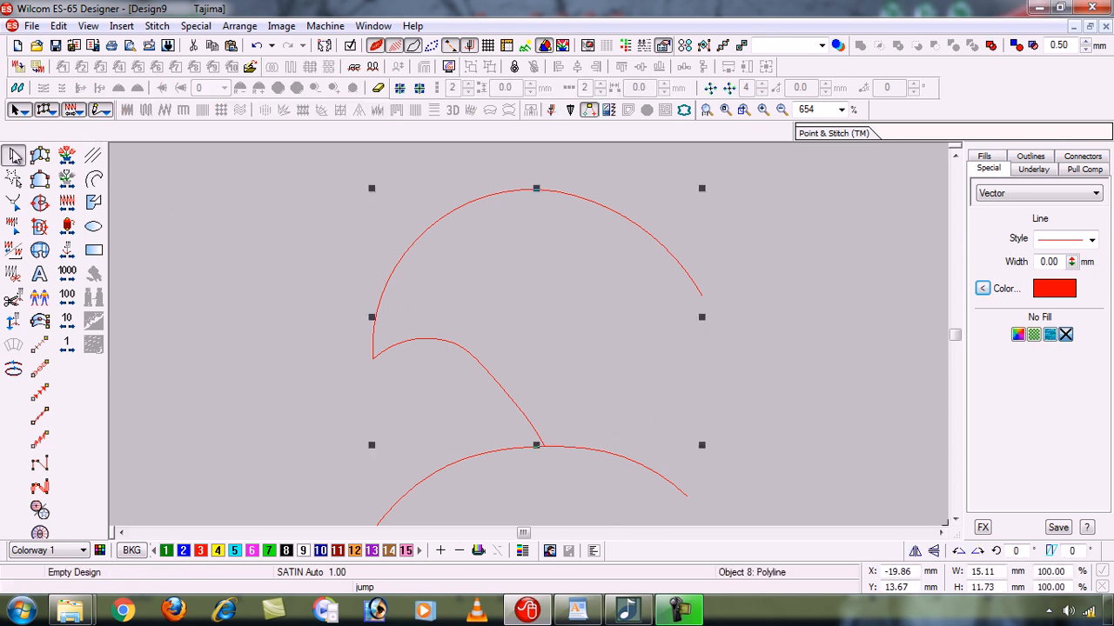
{"action": "left_click", "coordinate": [14, 201]}
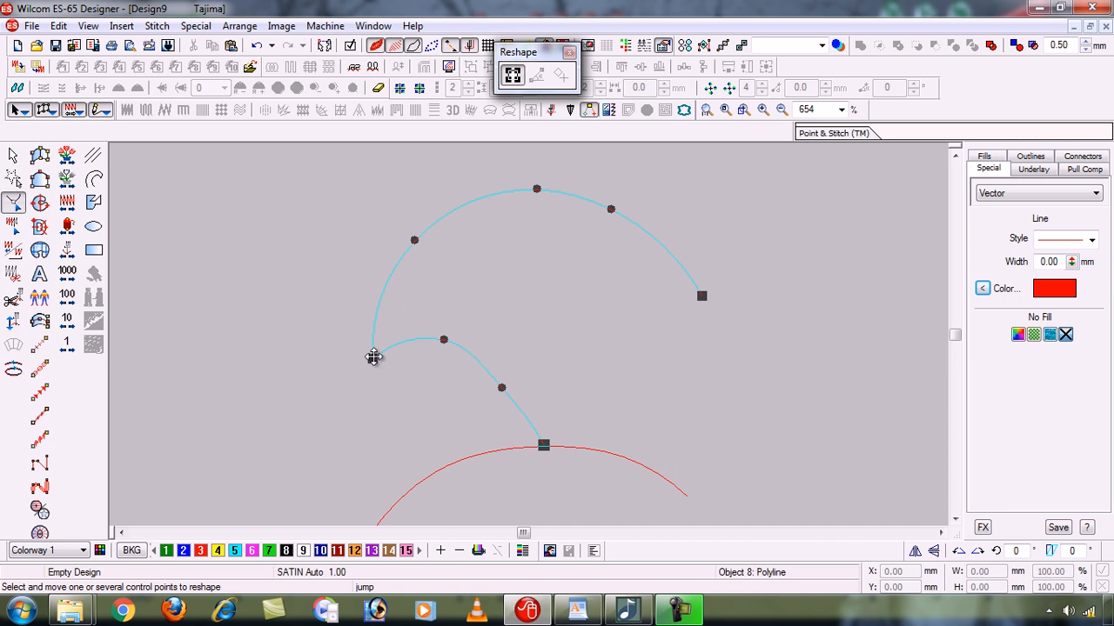
{"action": "left_click_drag", "start_coordinate": [372, 358], "coordinate": [353, 348]}
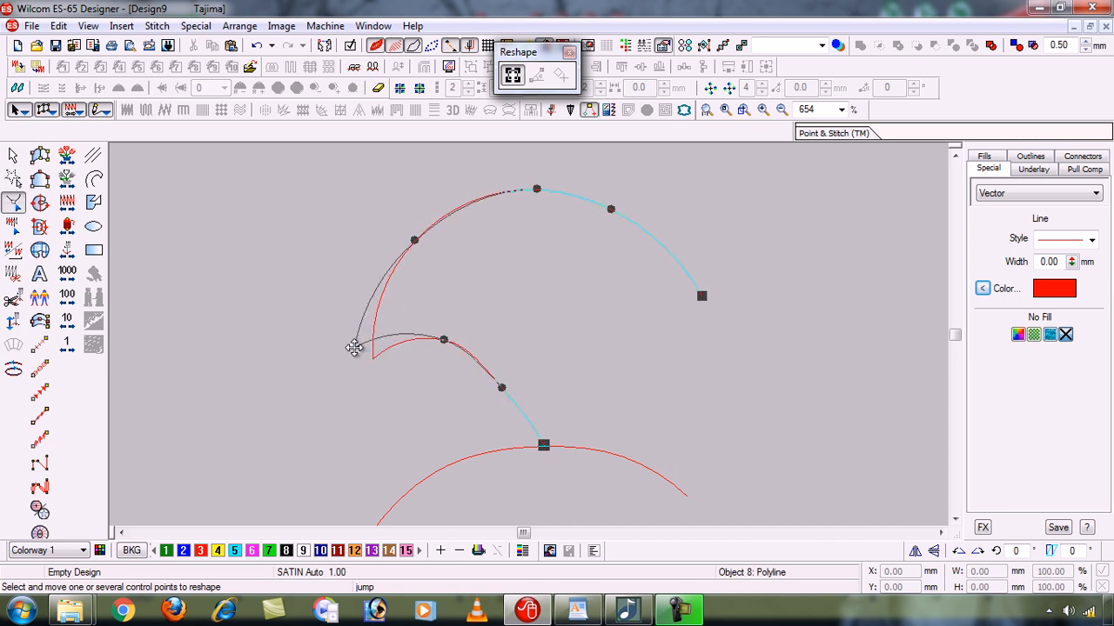
{"action": "left_click_drag", "start_coordinate": [502, 387], "coordinate": [507, 379]}
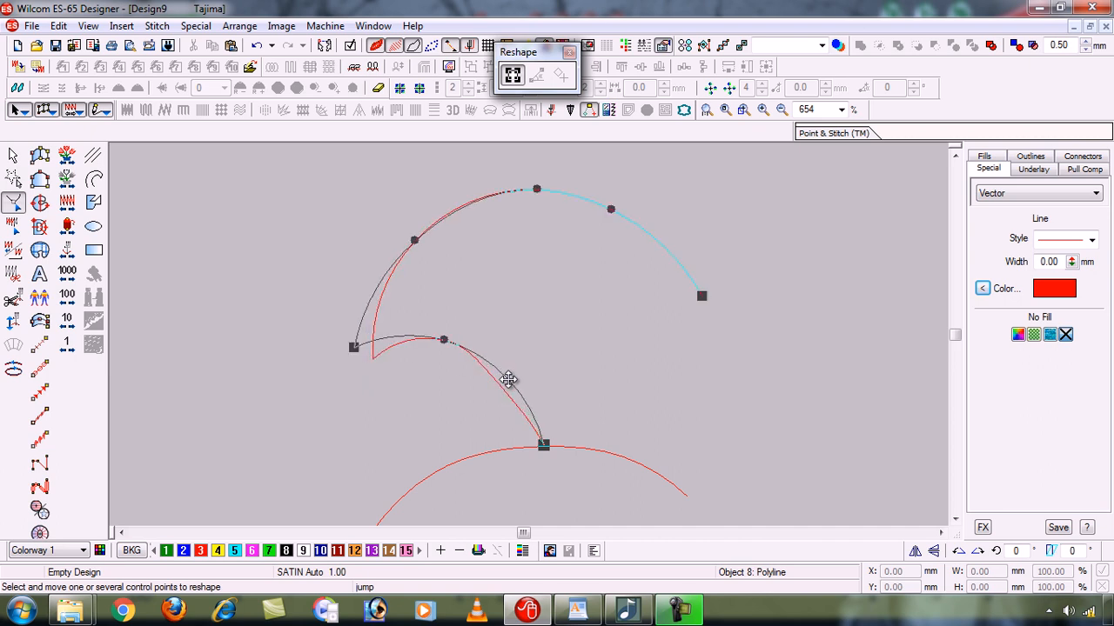
{"action": "left_click_drag", "start_coordinate": [442, 340], "coordinate": [449, 336]}
{"action": "left_click_drag", "start_coordinate": [356, 349], "coordinate": [353, 341]}
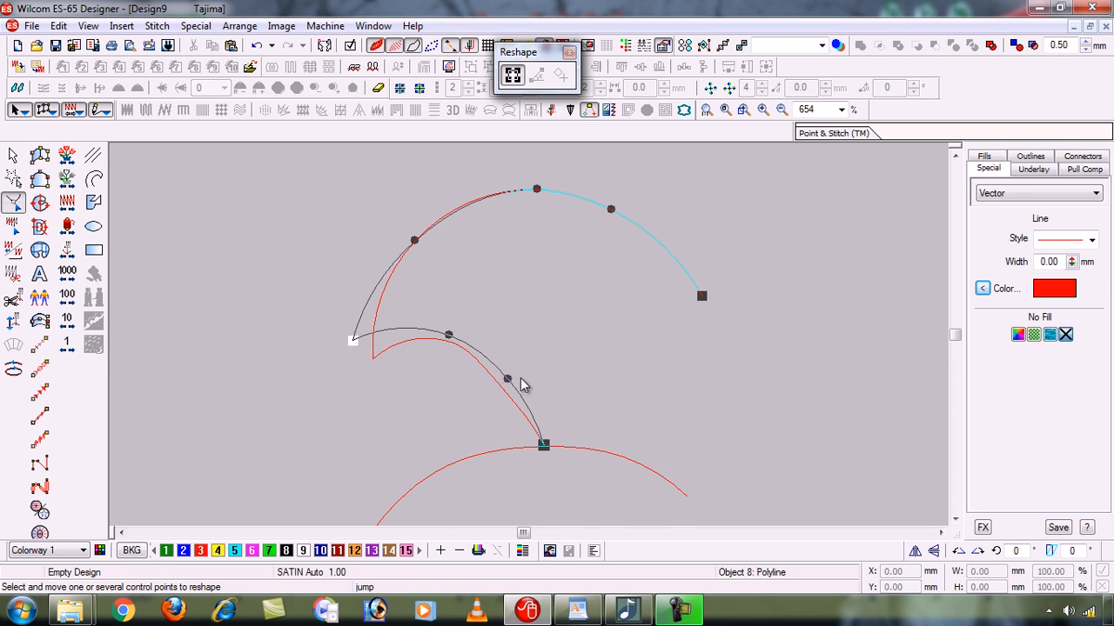
{"action": "left_click_drag", "start_coordinate": [509, 378], "coordinate": [513, 377]}
{"action": "left_click", "coordinate": [534, 188]}
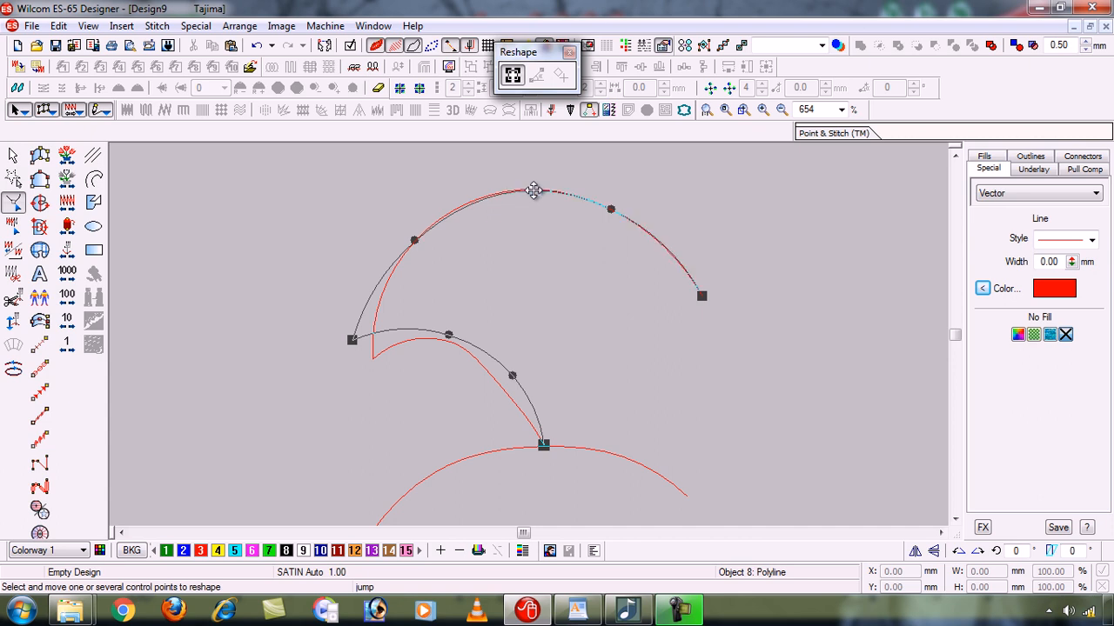
{"action": "left_click", "coordinate": [612, 211]}
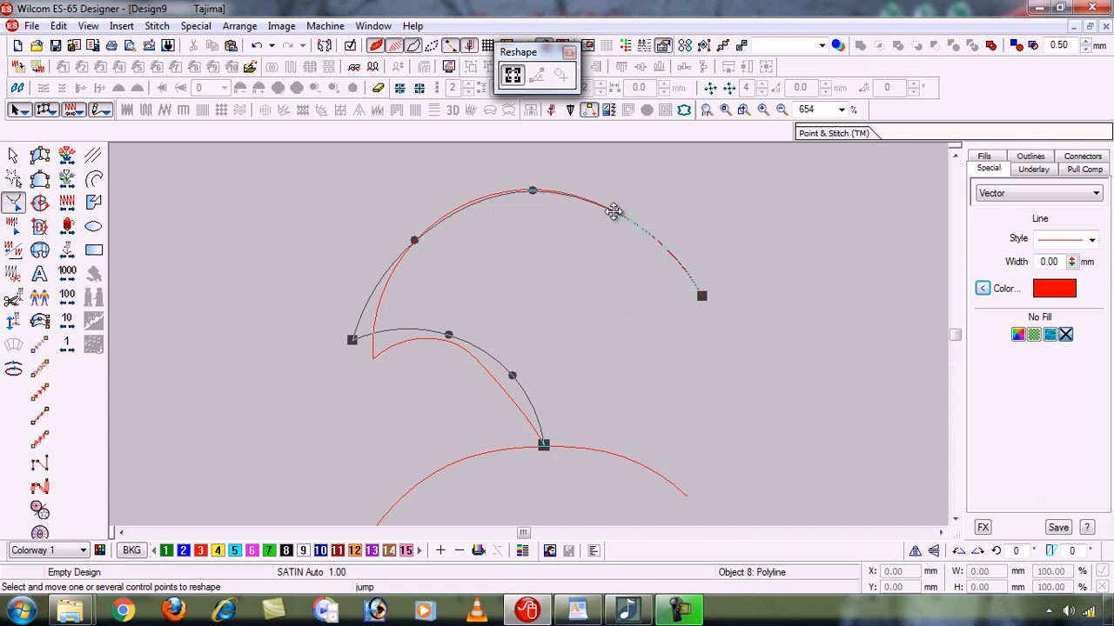
{"action": "key", "text": "Return"}
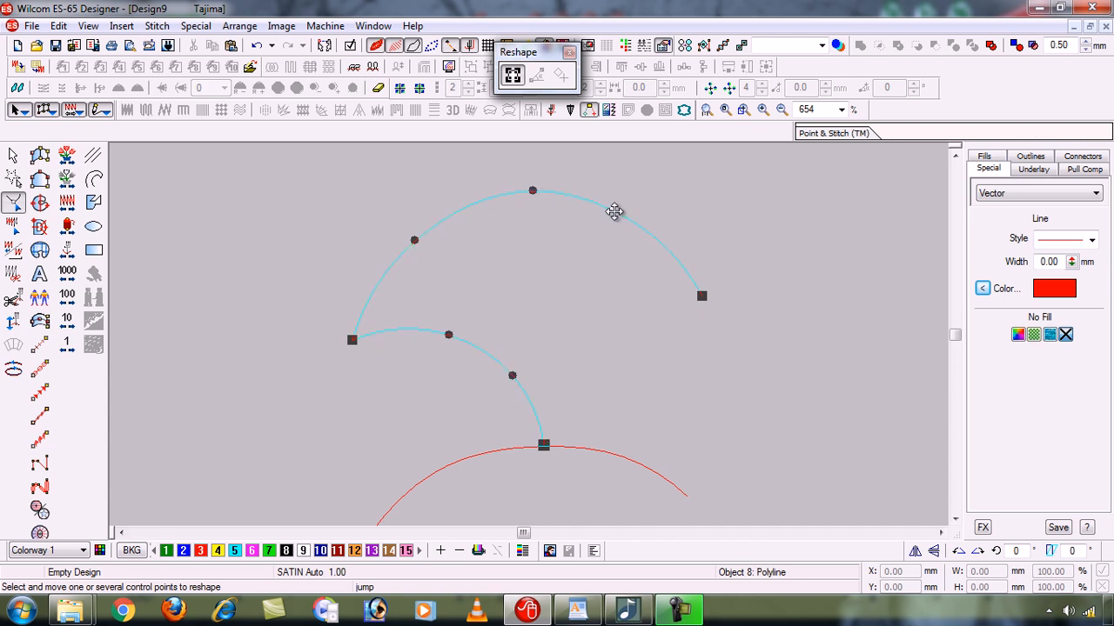
{"action": "key", "text": "Escape"}
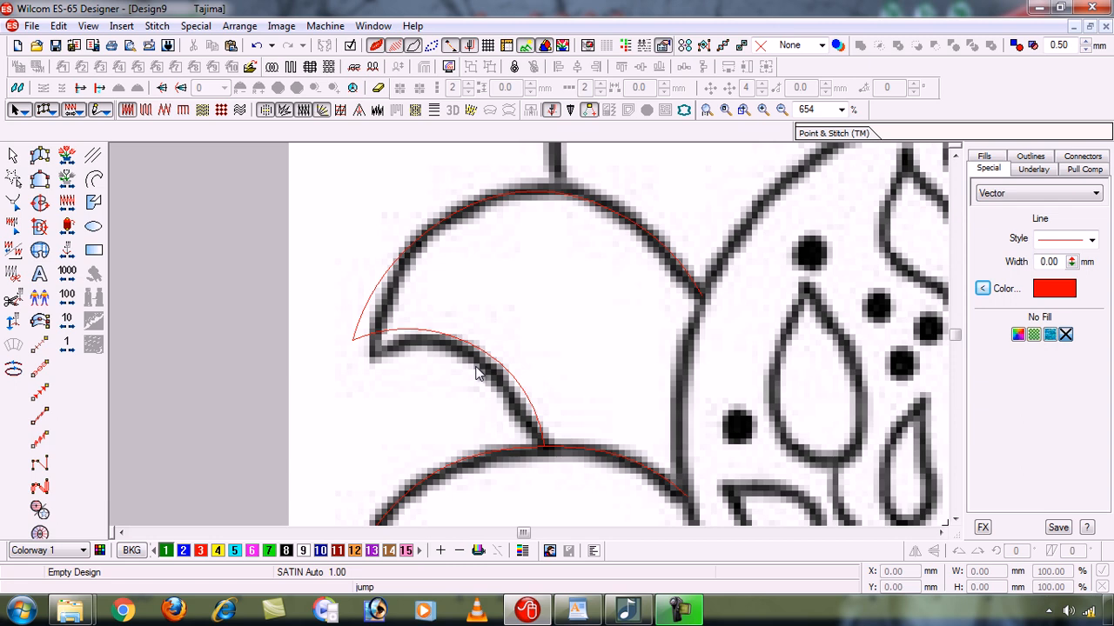
- Show the whole sunflower design and minimize the program window to the desktop
{"action": "key", "text": "0"}
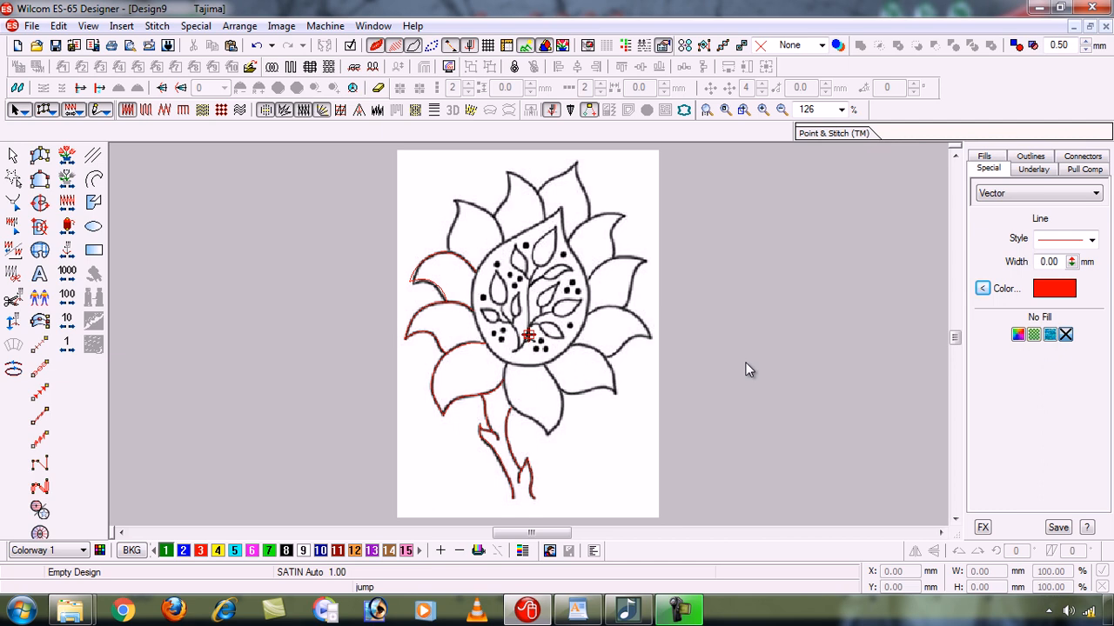
{"action": "left_click", "coordinate": [695, 612]}
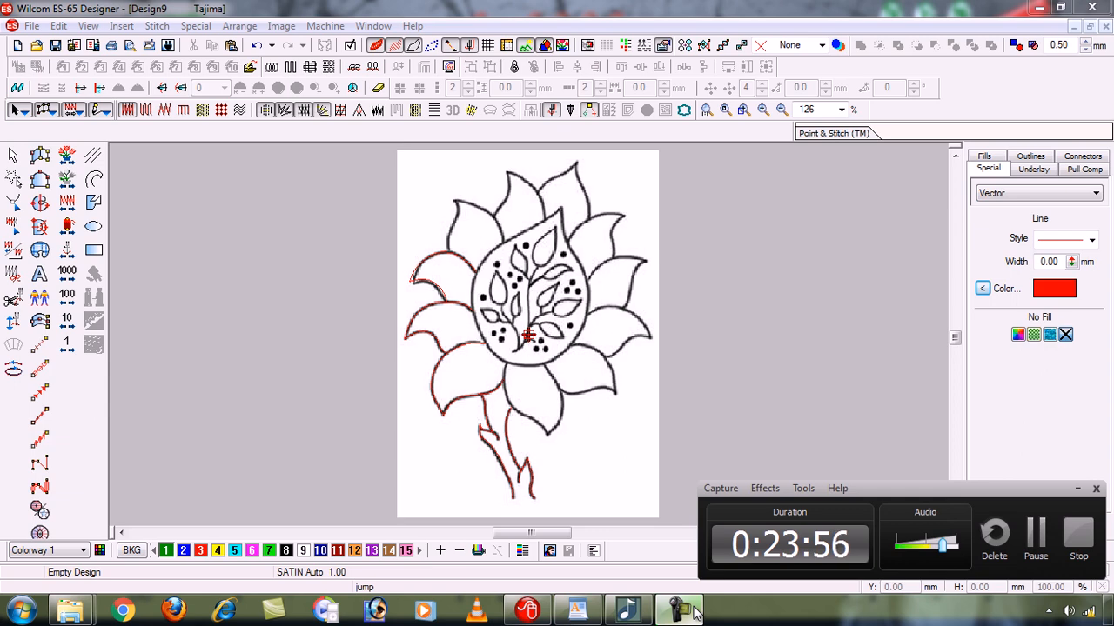
{"action": "left_click", "coordinate": [862, 425]}
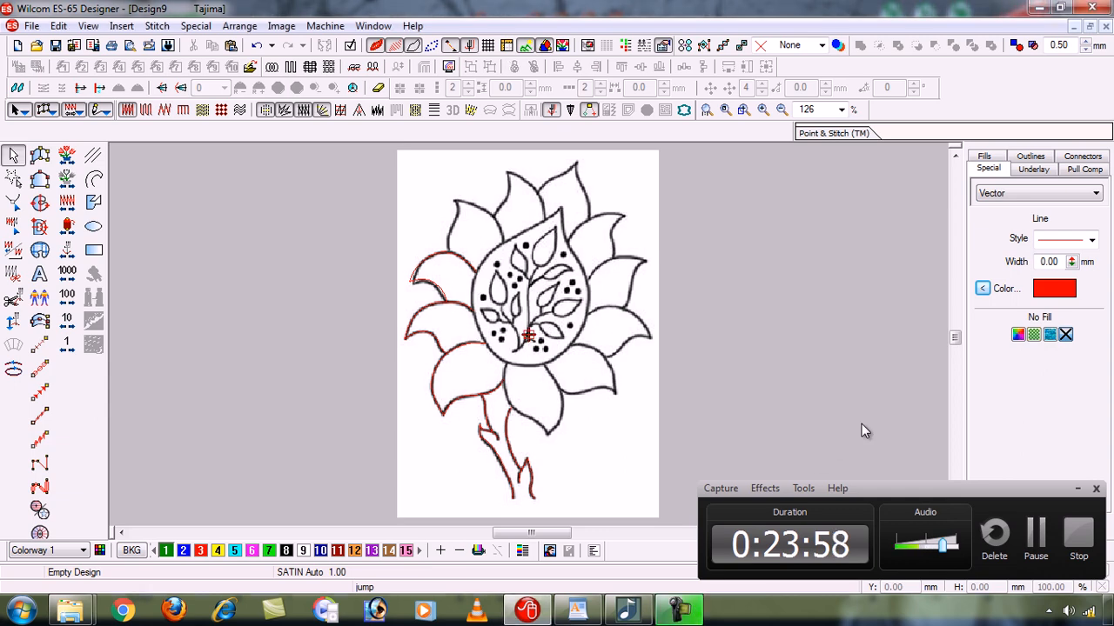
{"action": "left_click", "coordinate": [1077, 489]}
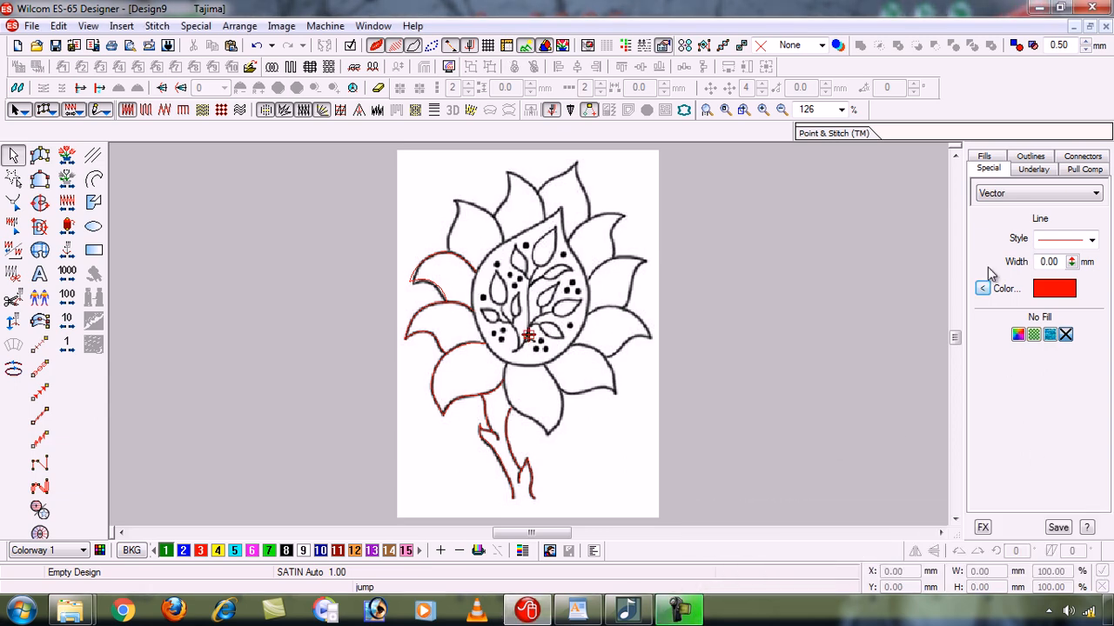
{"action": "left_click", "coordinate": [1038, 8]}
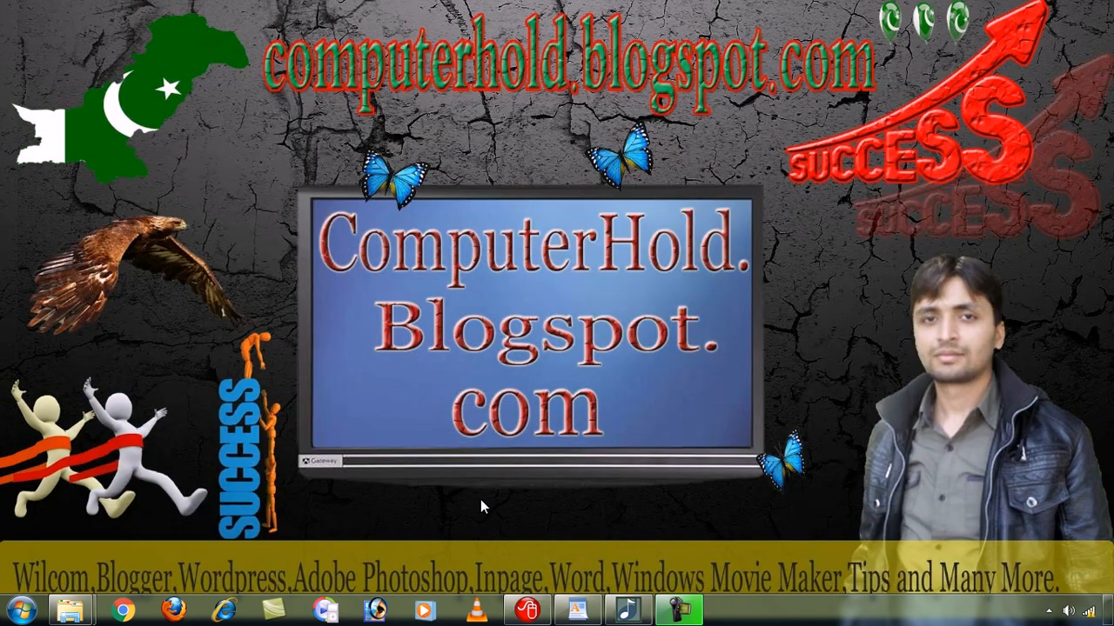